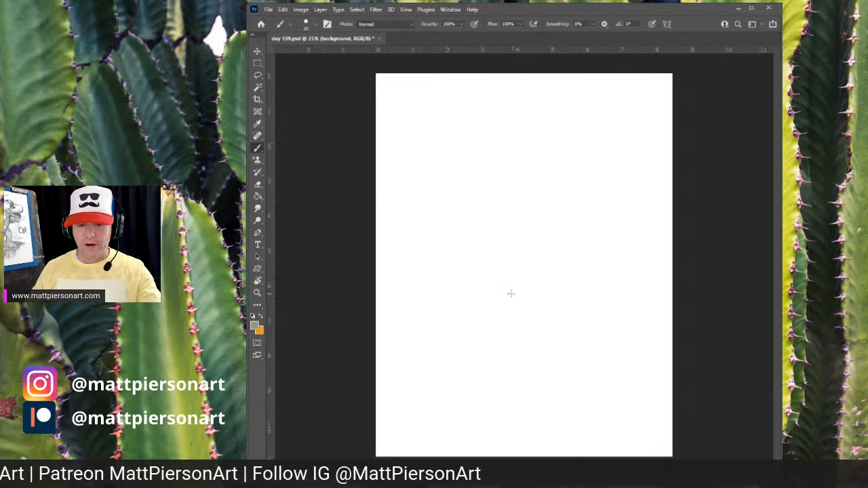
- Fill the blank canvas with a tan background colour using the Paint Bucket
key(g)
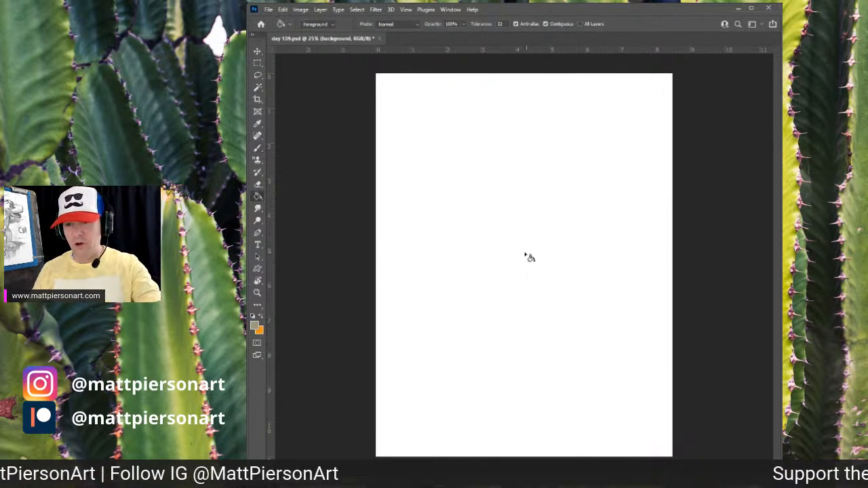
click(516, 261)
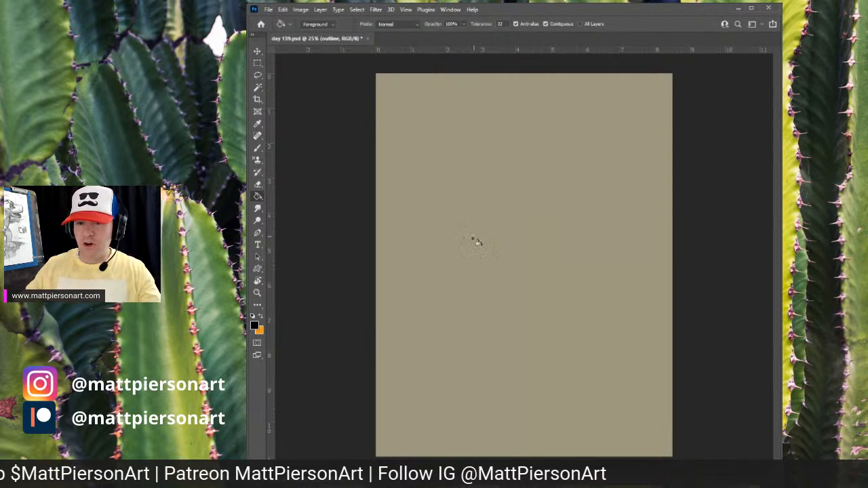
key(b)
mouse_move(535, 221)
mouse_down()
mouse_move(523, 277)
mouse_move(546, 241)
mouse_up()
key(ctrl+z)
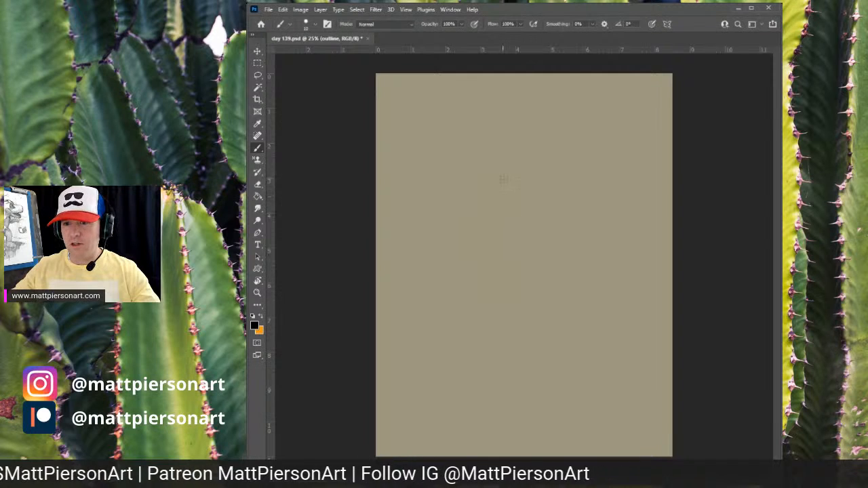
drag(484, 202, 494, 296)
key(ctrl+z)
key(ctrl+z)
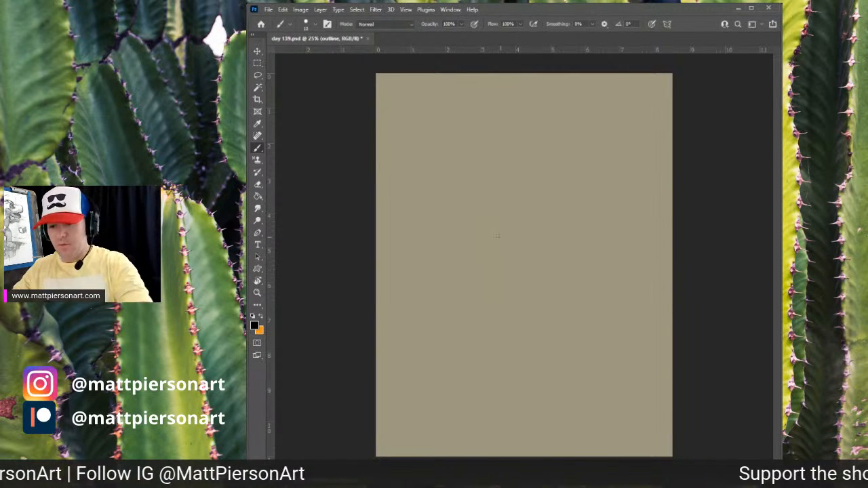
- Enlarge the brush and sketch a tall rounded cactus body with a small round bud on top
key(bracketright)
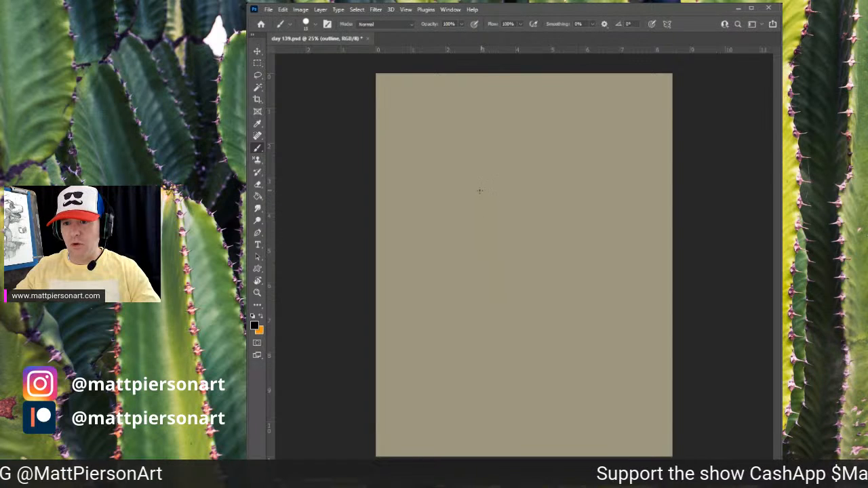
drag(481, 193, 491, 316)
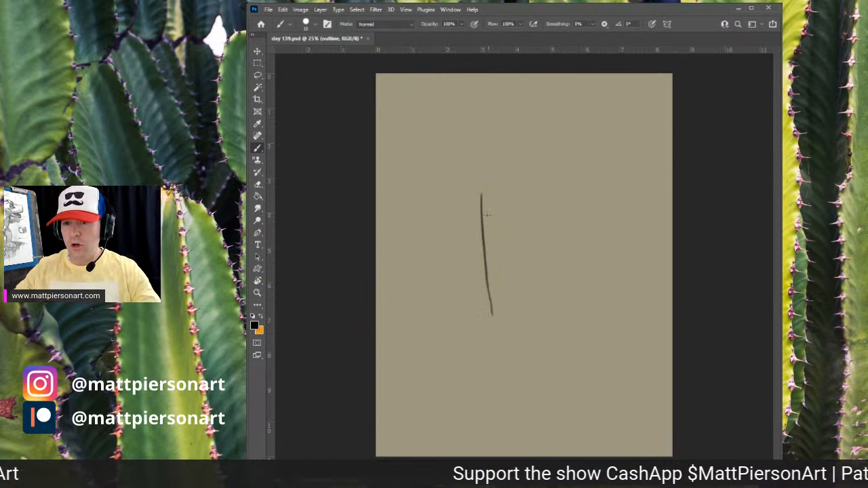
mouse_move(482, 194)
mouse_down()
mouse_move(509, 168)
mouse_move(537, 189)
mouse_move(547, 226)
mouse_move(546, 205)
mouse_move(543, 283)
mouse_up()
drag(548, 224, 544, 315)
drag(548, 239, 540, 325)
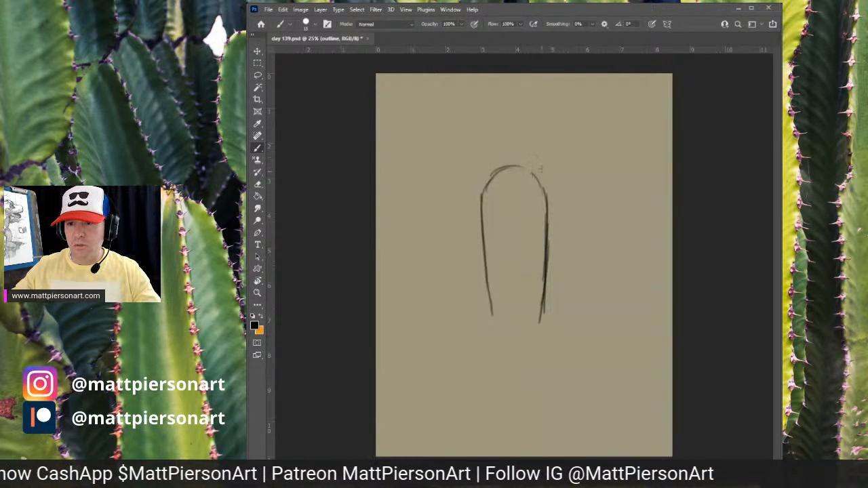
mouse_move(521, 165)
mouse_down()
mouse_move(533, 148)
mouse_move(554, 175)
mouse_move(540, 177)
mouse_move(551, 154)
mouse_move(522, 168)
mouse_up()
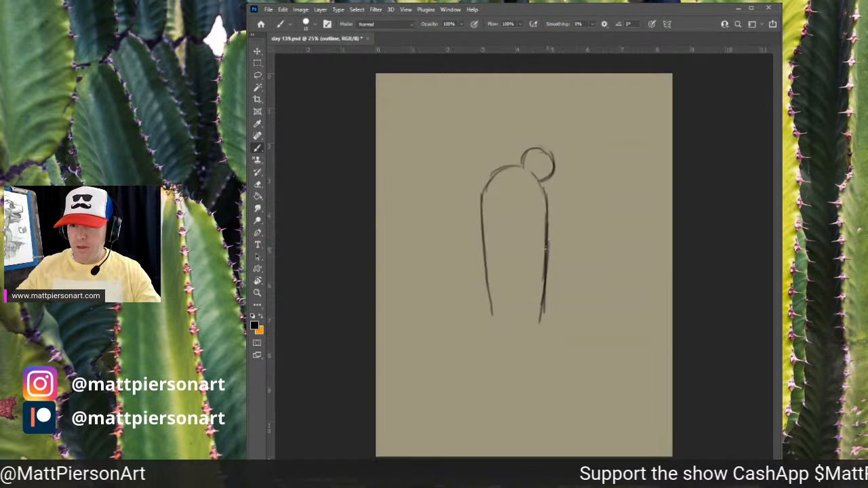
mouse_move(553, 249)
mouse_down()
mouse_move(562, 246)
mouse_move(551, 258)
mouse_move(566, 266)
mouse_move(552, 270)
mouse_up()
key(ctrl+z)
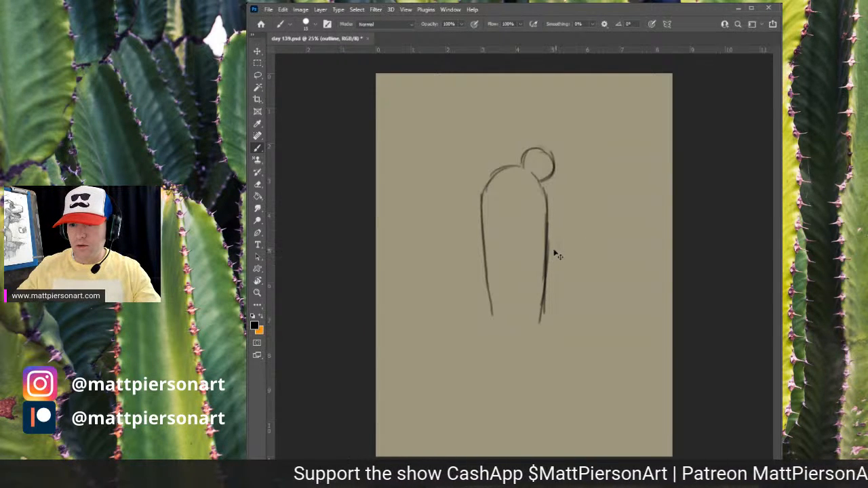
key(z)
key(b)
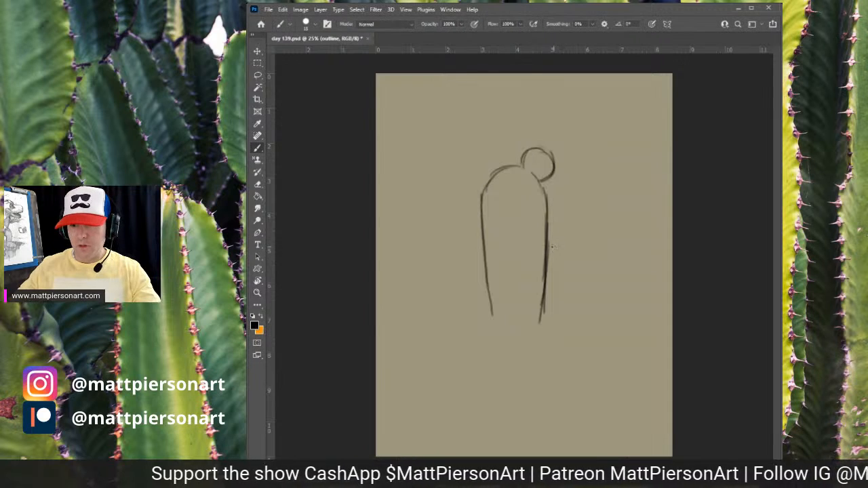
- Sketch small rounded arms on both sides of the cactus body and redraw the right side line
mouse_move(548, 239)
mouse_down()
mouse_move(562, 247)
mouse_move(565, 266)
mouse_move(548, 267)
mouse_up()
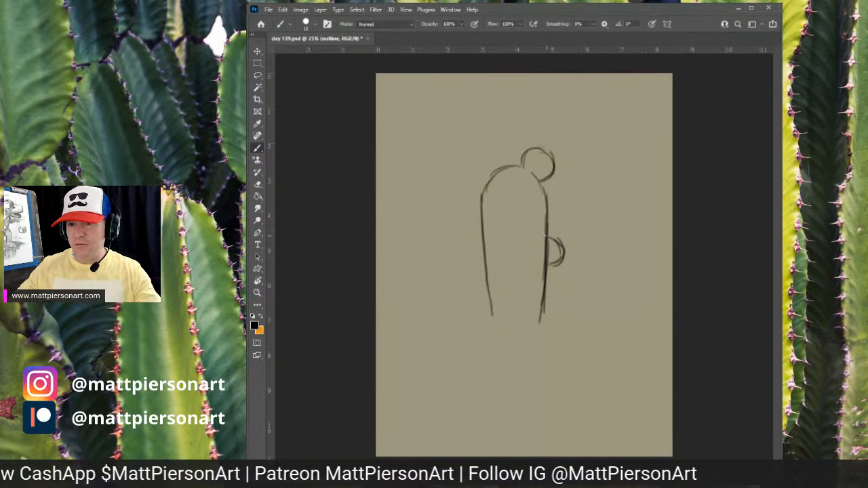
mouse_move(547, 236)
mouse_down()
mouse_move(563, 245)
mouse_move(546, 268)
mouse_move(557, 264)
mouse_move(546, 268)
mouse_up()
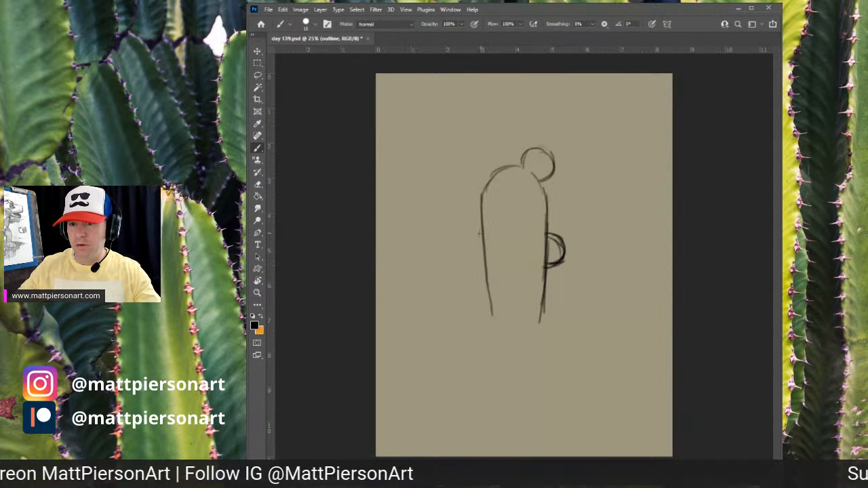
mouse_move(479, 232)
mouse_down()
mouse_move(467, 255)
mouse_move(489, 259)
mouse_up()
drag(467, 249, 487, 232)
drag(549, 266, 542, 312)
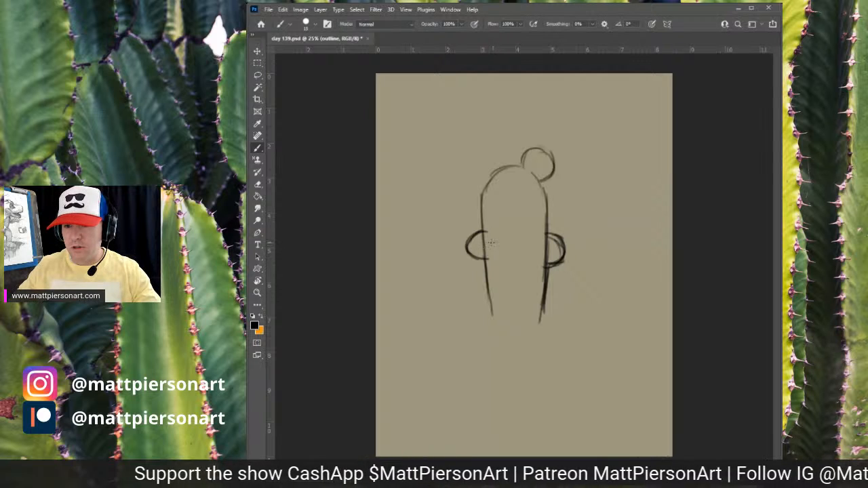
- Draw a mustache across the cactus and reinforce the lower side lines of its body
mouse_move(491, 243)
mouse_down()
mouse_move(523, 239)
mouse_move(537, 254)
mouse_move(497, 239)
mouse_move(486, 248)
mouse_move(537, 251)
mouse_move(522, 254)
mouse_move(527, 239)
mouse_move(530, 249)
mouse_up()
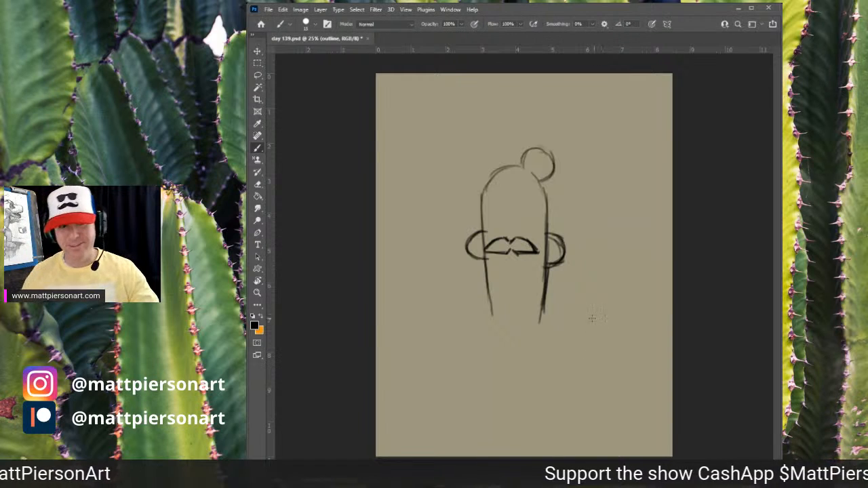
drag(485, 260, 491, 313)
drag(486, 274, 493, 313)
drag(546, 279, 540, 317)
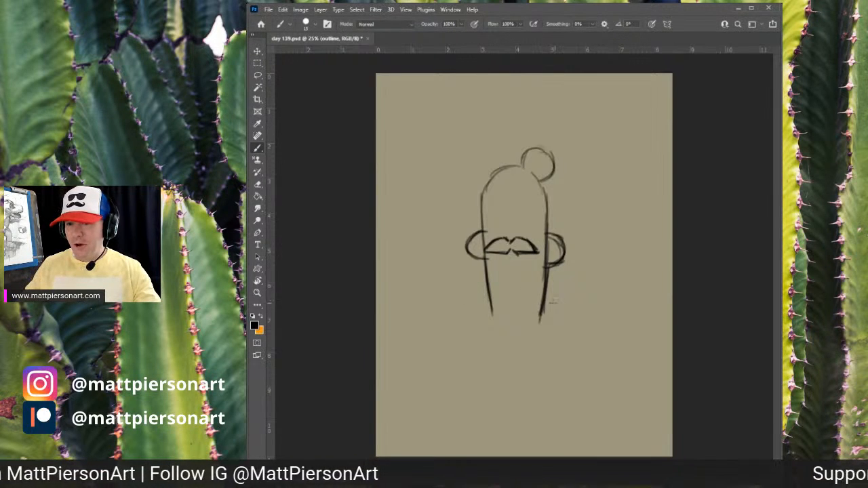
- Sketch a box-shaped pot beneath the cactus and round off the base of the cactus body
mouse_move(462, 295)
mouse_down()
mouse_move(589, 306)
mouse_move(538, 344)
mouse_up()
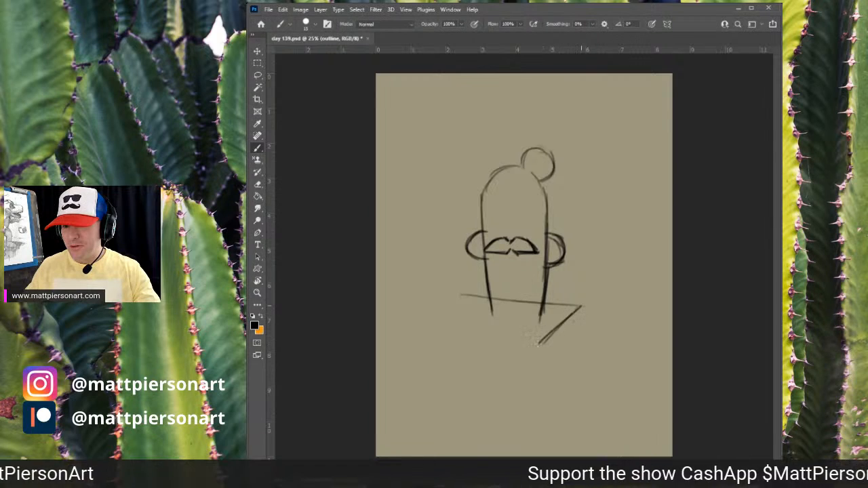
mouse_move(488, 303)
mouse_down()
mouse_move(449, 315)
mouse_move(528, 336)
mouse_up()
drag(449, 320, 535, 338)
mouse_move(475, 326)
mouse_down()
mouse_move(502, 327)
mouse_move(448, 320)
mouse_move(538, 338)
mouse_move(494, 332)
mouse_move(540, 340)
mouse_move(523, 339)
mouse_move(545, 347)
mouse_move(544, 402)
mouse_up()
drag(542, 352, 541, 403)
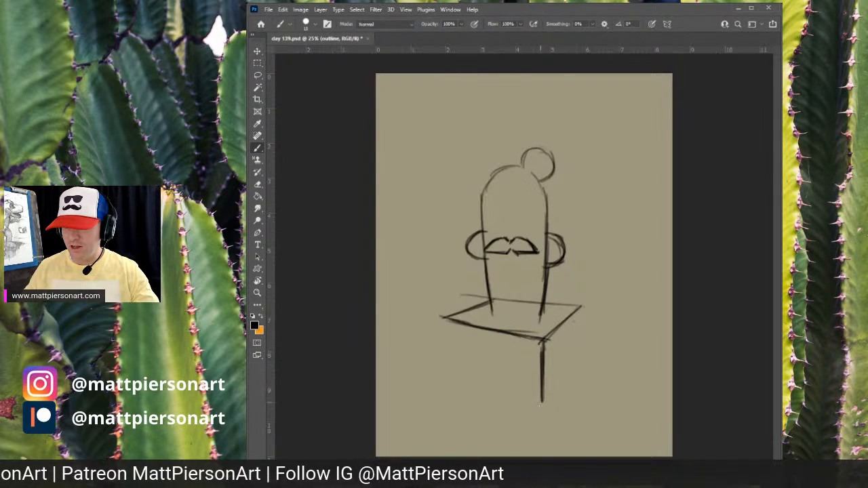
mouse_move(578, 309)
mouse_down()
mouse_move(578, 361)
mouse_move(552, 390)
mouse_up()
drag(577, 360, 541, 403)
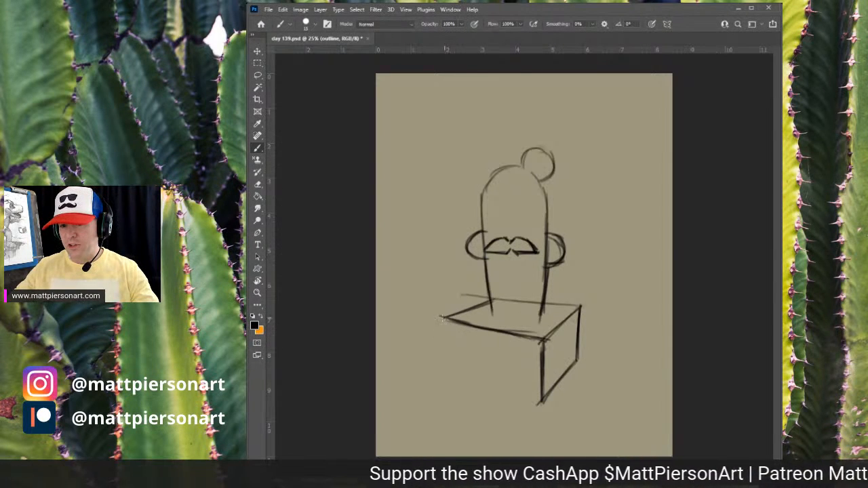
drag(442, 317, 455, 376)
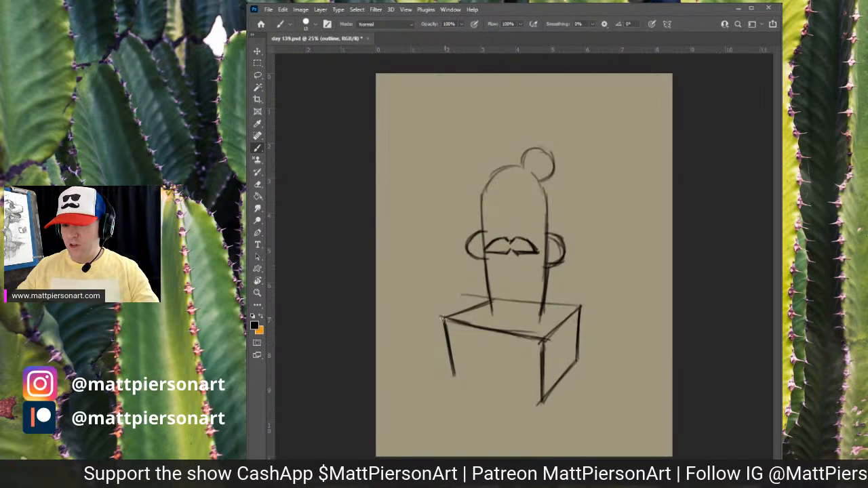
drag(443, 316, 455, 378)
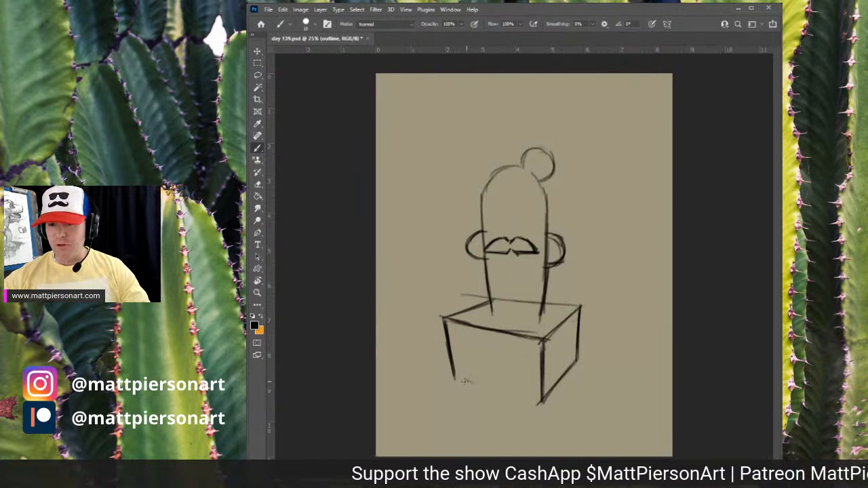
mouse_move(470, 384)
mouse_down()
mouse_move(542, 399)
mouse_move(511, 398)
mouse_move(453, 378)
mouse_up()
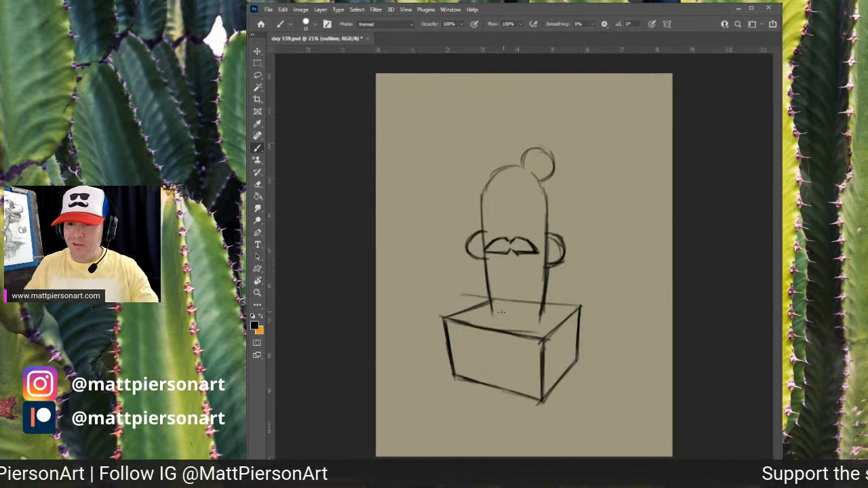
mouse_move(499, 318)
mouse_down()
mouse_move(538, 317)
mouse_move(497, 318)
mouse_up()
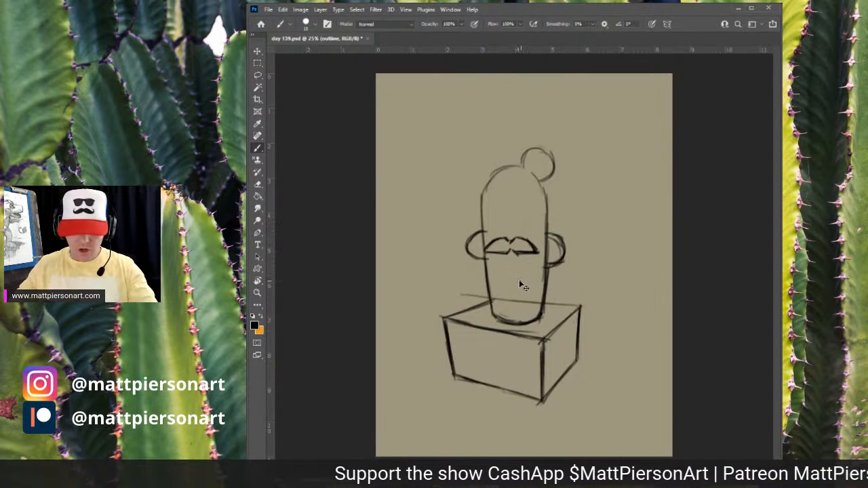
- Scale the sketch up to about 110% with Free Transform and reposition it on the canvas
key(ctrl+t)
drag(582, 143, 601, 120)
drag(545, 204, 560, 199)
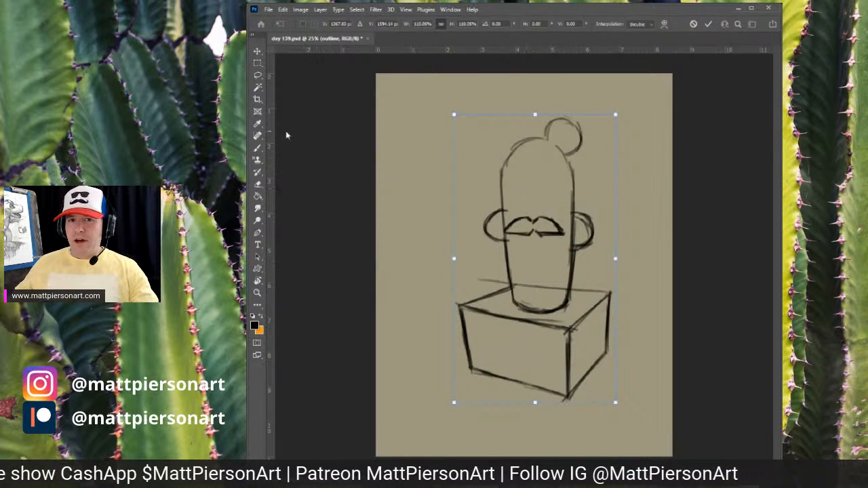
click(257, 62)
- Select the whole canvas and align the sketch layer horizontally to the selection
drag(373, 73, 671, 403)
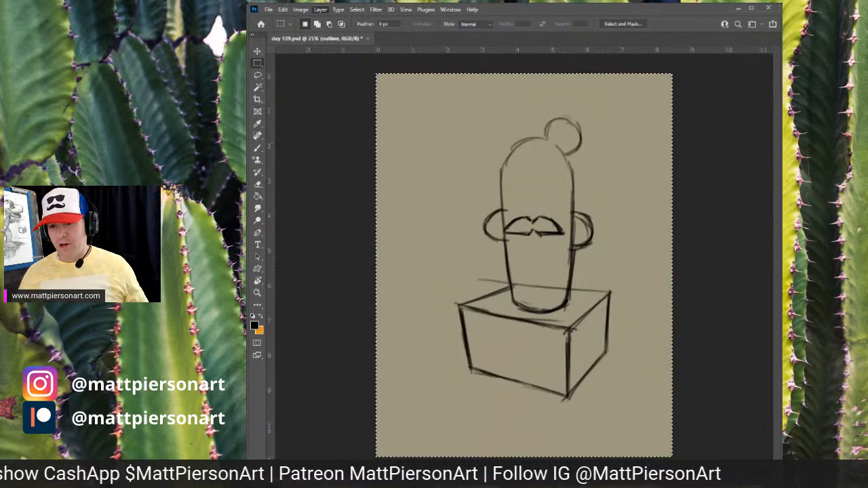
click(462, 295)
click(301, 11)
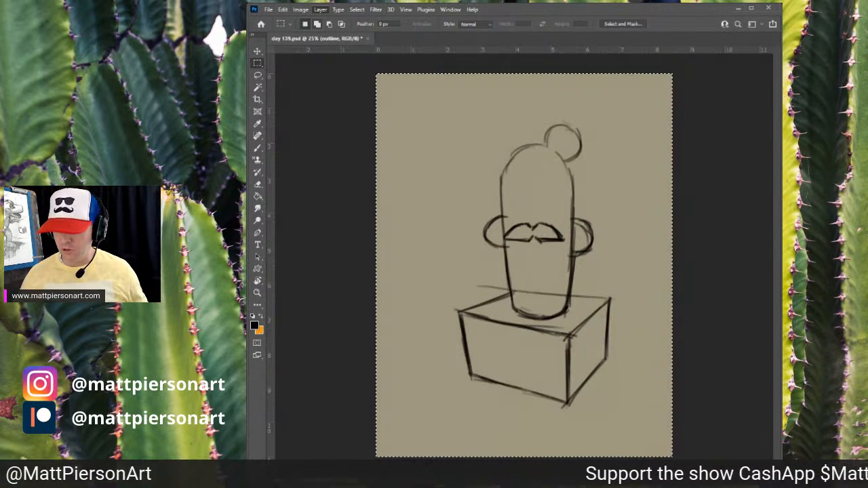
click(457, 329)
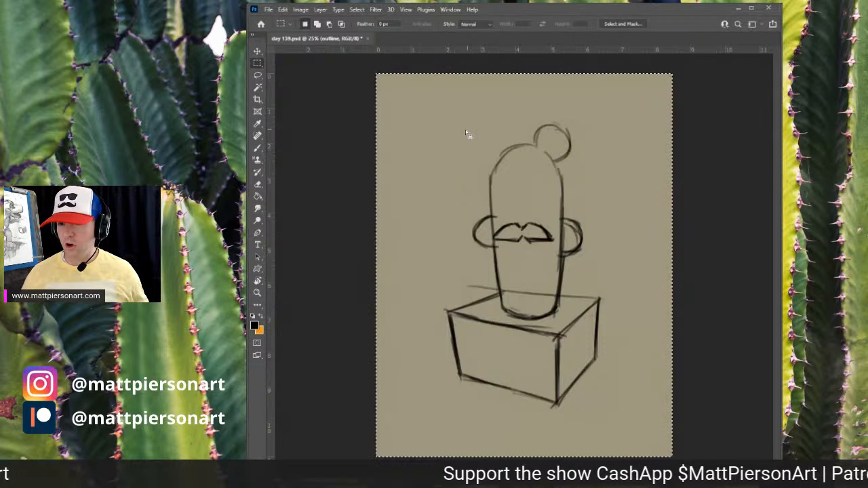
key(ctrl+t)
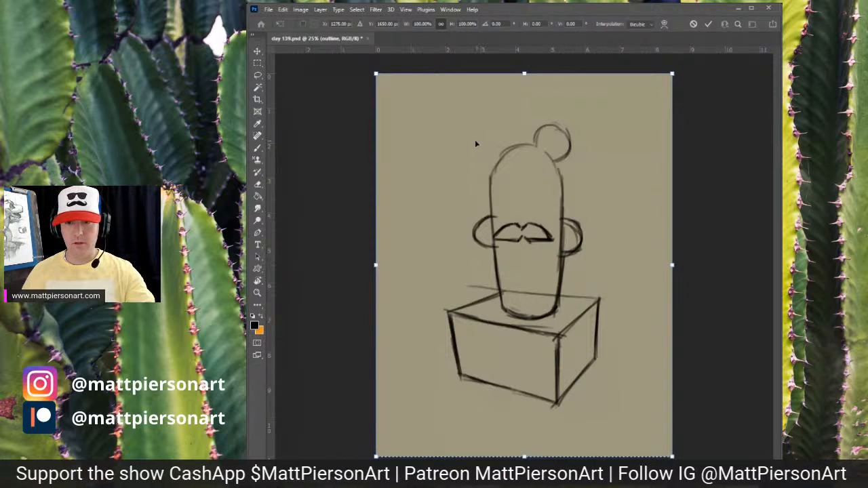
key(Return)
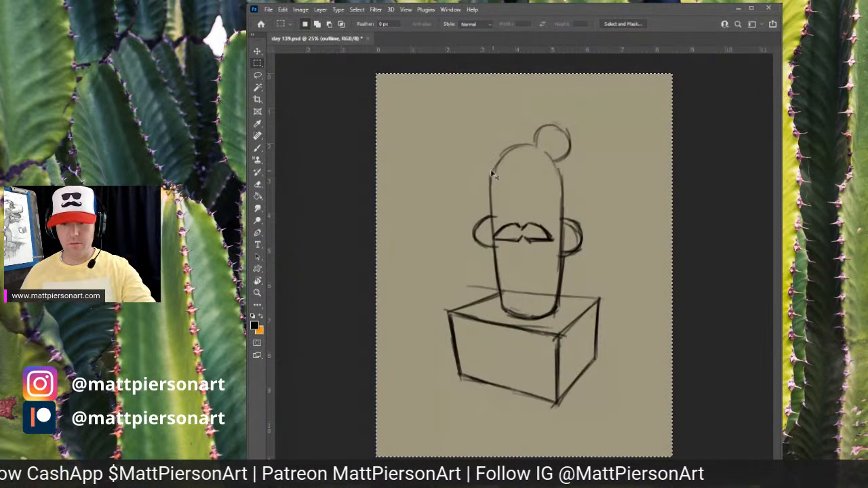
- Scale the sketch up again to about 107% with Free Transform
key(ctrl+t)
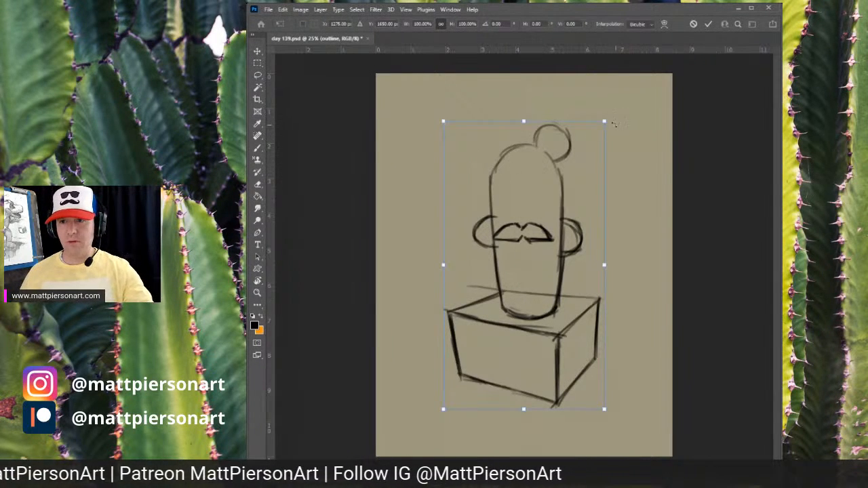
drag(602, 120, 615, 101)
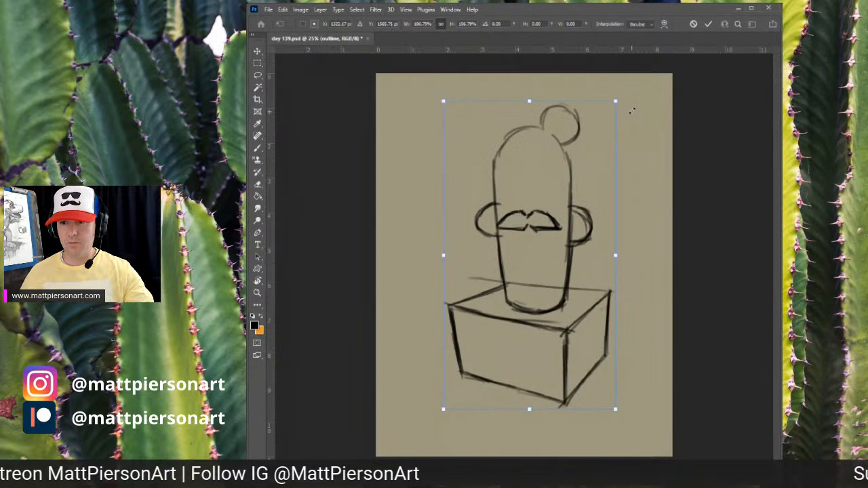
key(Return)
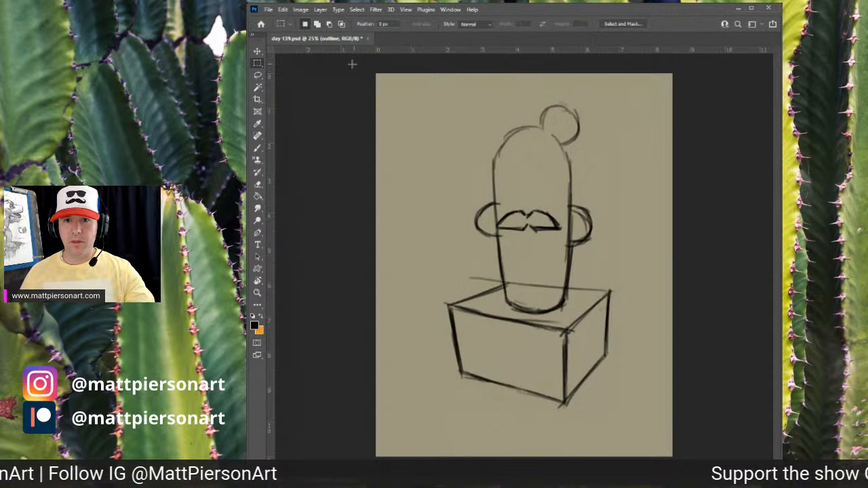
- Select the whole canvas, realign the sketch layer to it, and deselect
drag(354, 67, 638, 351)
key(ctrl+a)
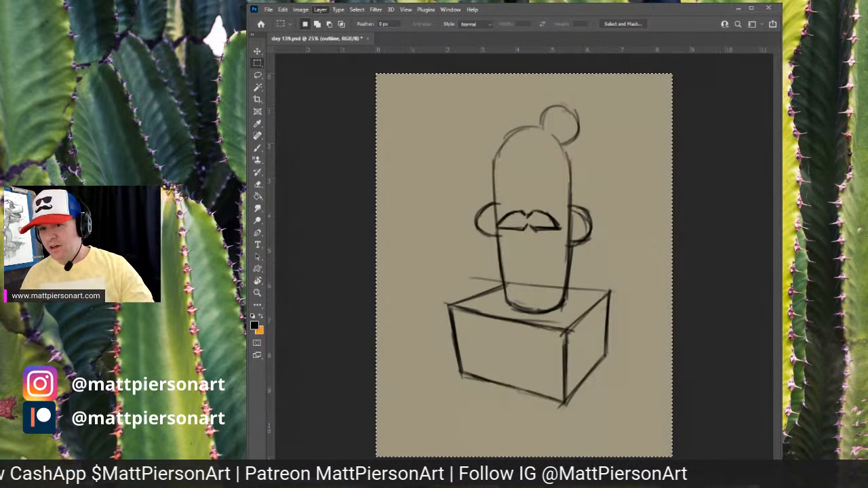
click(431, 295)
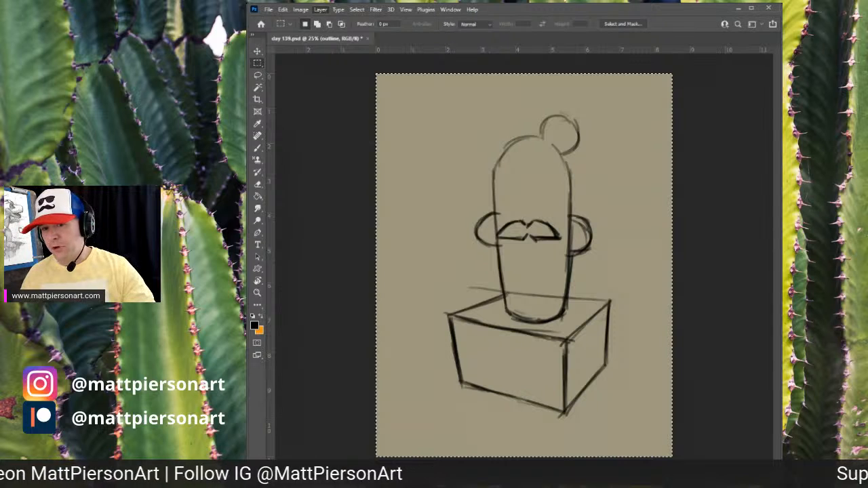
click(480, 329)
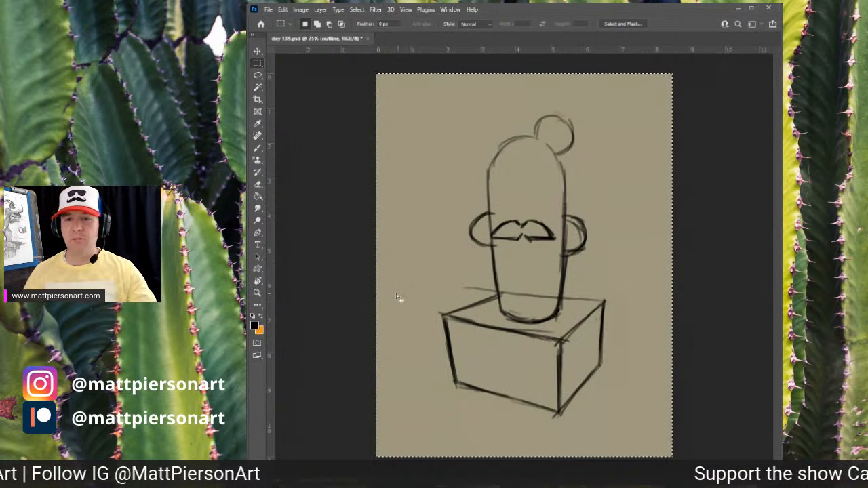
key(ctrl+d)
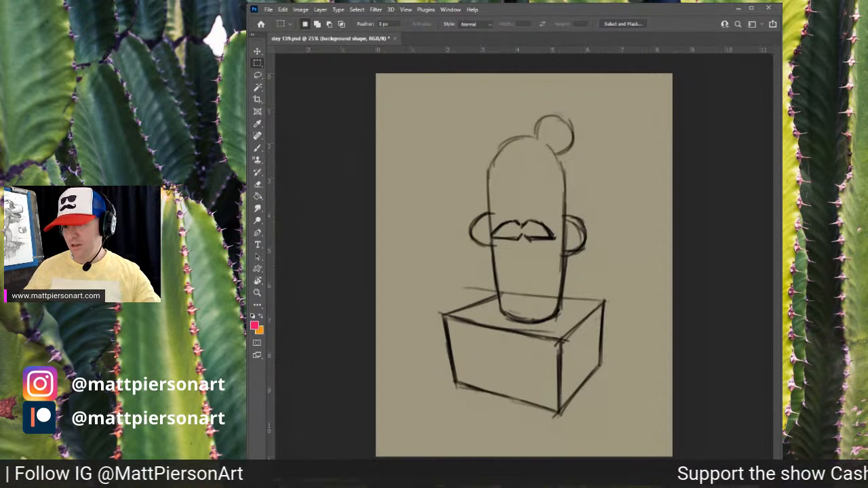
- Paint a large pink background shape covering most of the canvas behind the cactus and pot
key(b)
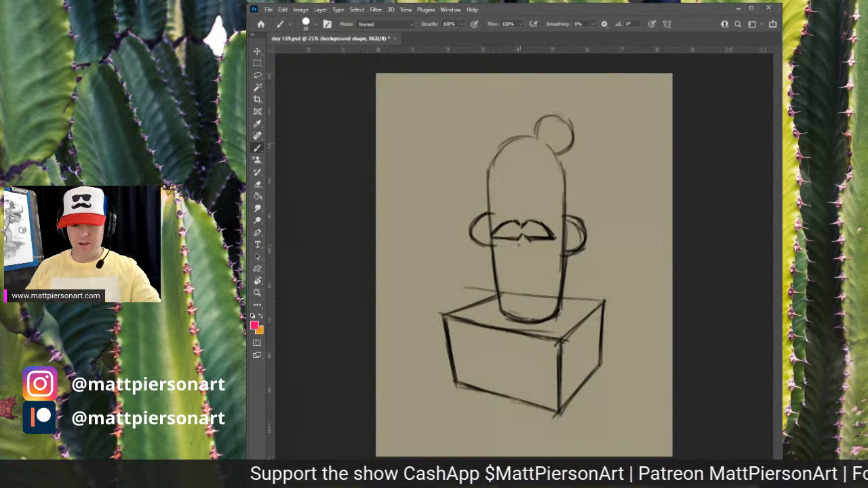
drag(477, 245, 493, 245)
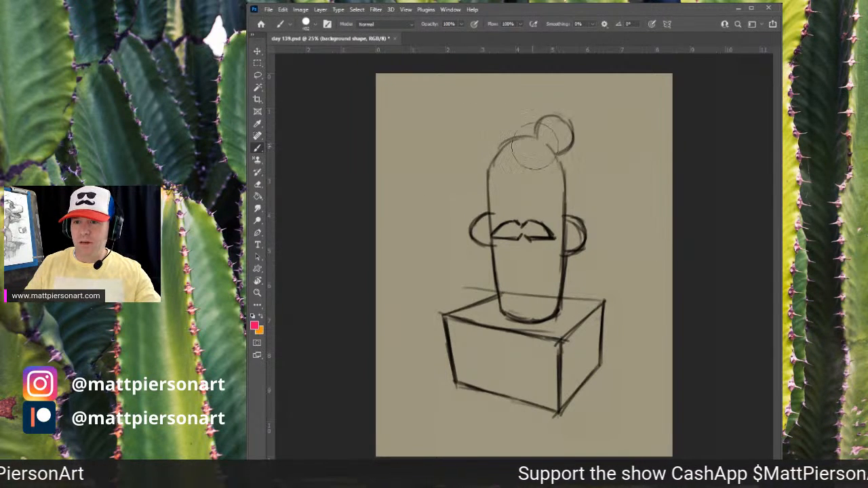
mouse_move(444, 133)
mouse_down()
mouse_move(578, 129)
mouse_move(419, 134)
mouse_move(637, 130)
mouse_up()
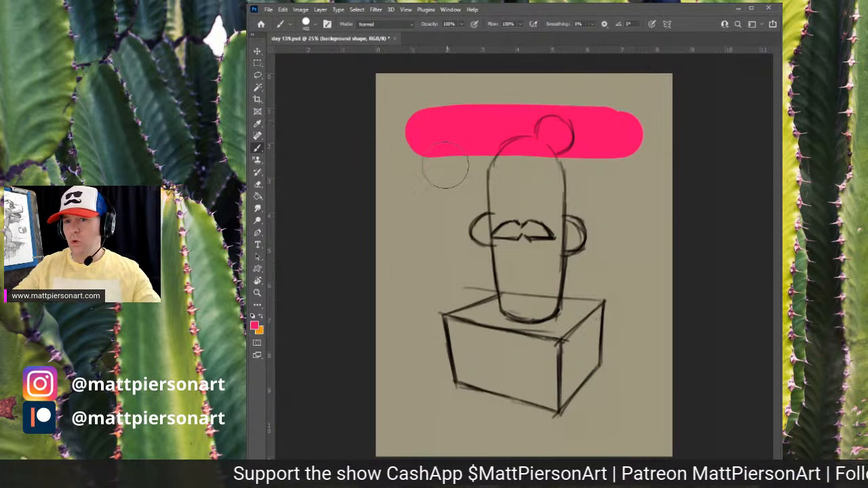
drag(430, 160, 420, 148)
mouse_move(424, 257)
mouse_down()
mouse_move(434, 404)
mouse_move(406, 339)
mouse_move(424, 406)
mouse_move(631, 413)
mouse_move(603, 417)
mouse_up()
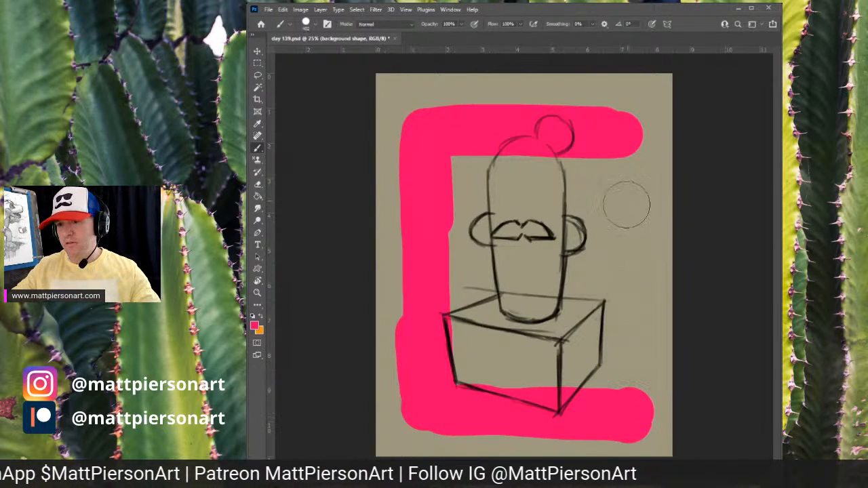
mouse_move(621, 121)
mouse_down()
mouse_move(630, 394)
mouse_move(624, 163)
mouse_move(467, 143)
mouse_move(457, 339)
mouse_move(452, 274)
mouse_move(459, 329)
mouse_move(481, 183)
mouse_move(479, 370)
mouse_move(498, 163)
mouse_move(492, 377)
mouse_move(511, 200)
mouse_move(507, 361)
mouse_move(527, 197)
mouse_move(525, 370)
mouse_move(538, 227)
mouse_move(533, 366)
mouse_move(561, 279)
mouse_move(552, 248)
mouse_move(581, 367)
mouse_move(590, 199)
mouse_move(599, 372)
mouse_up()
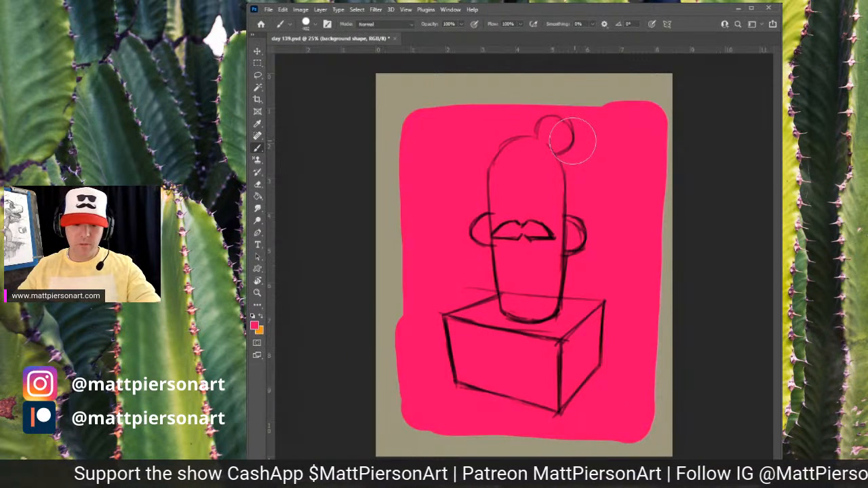
- Erase along each edge of the pink shape with a larger eraser to make it a straight-sided, slightly tilted rectangle
key(e)
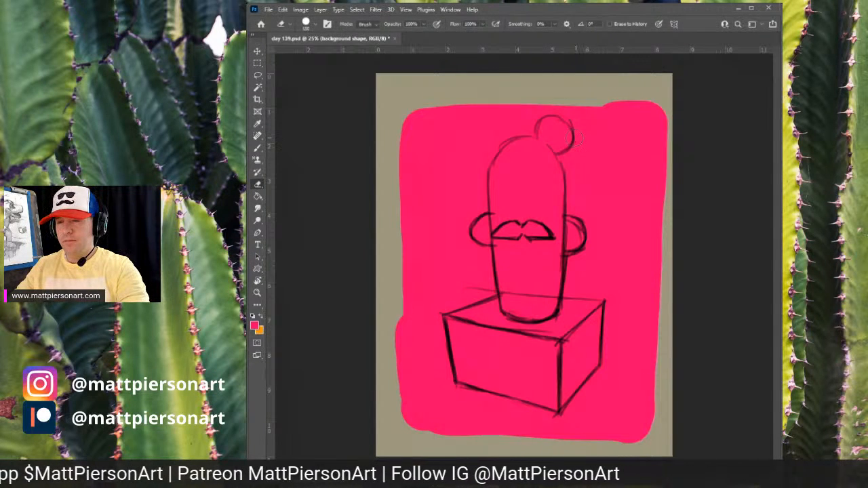
key(bracketright)
key(bracketright)
key(bracketright)
key(bracketright)
key(bracketright)
key(bracketright)
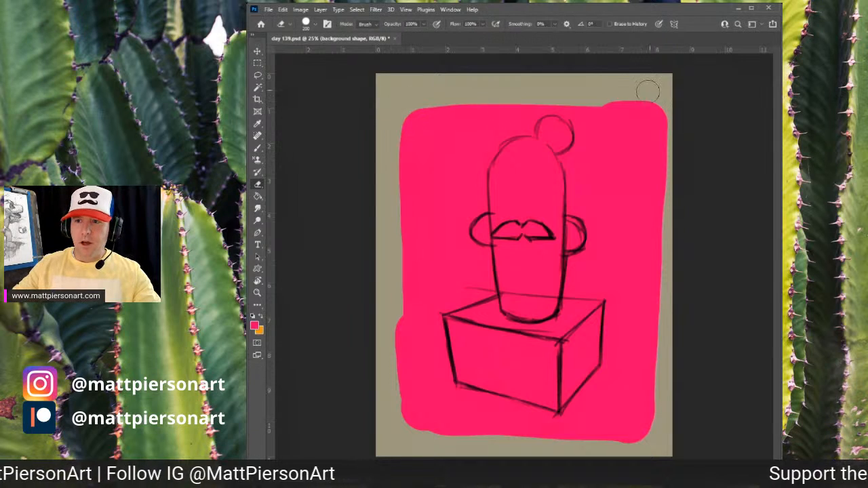
drag(407, 101, 663, 94)
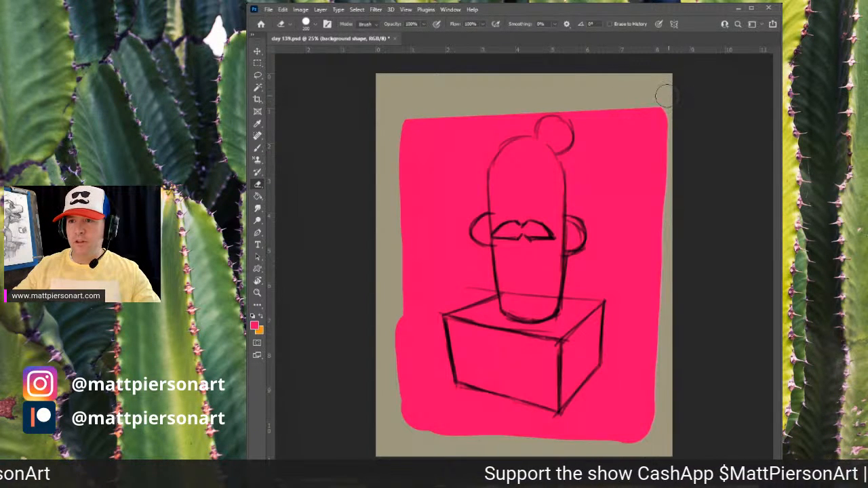
drag(661, 108, 652, 434)
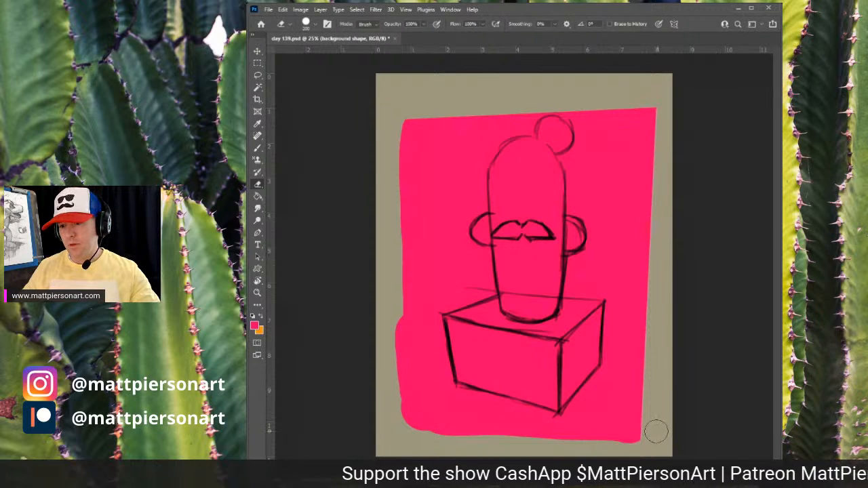
drag(391, 424, 641, 441)
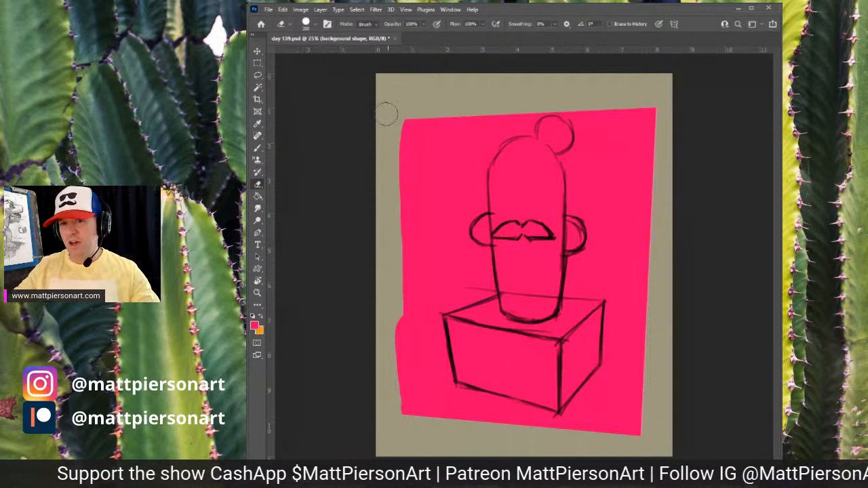
drag(387, 114, 364, 419)
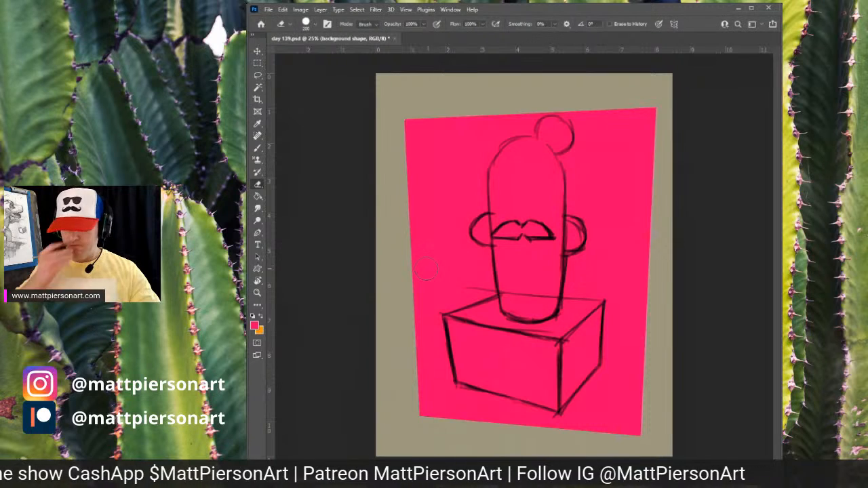
- Scale the pink background shape up to about 104% with Free Transform
key(ctrl+t)
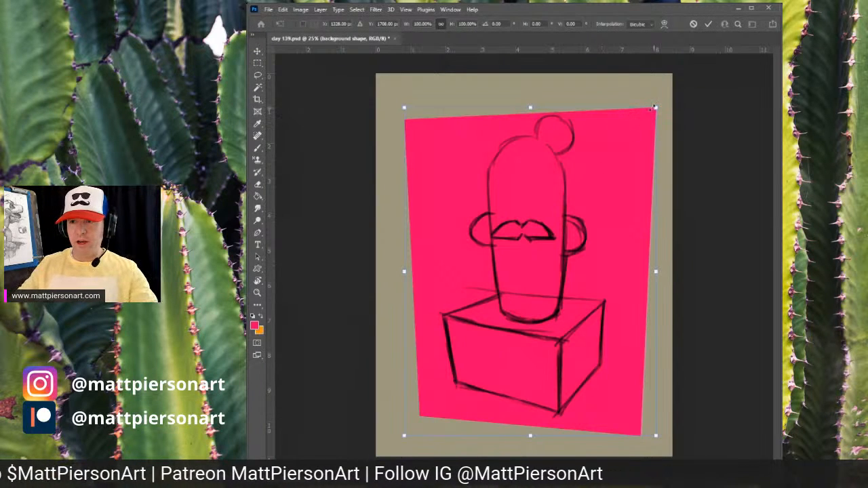
drag(655, 108, 658, 95)
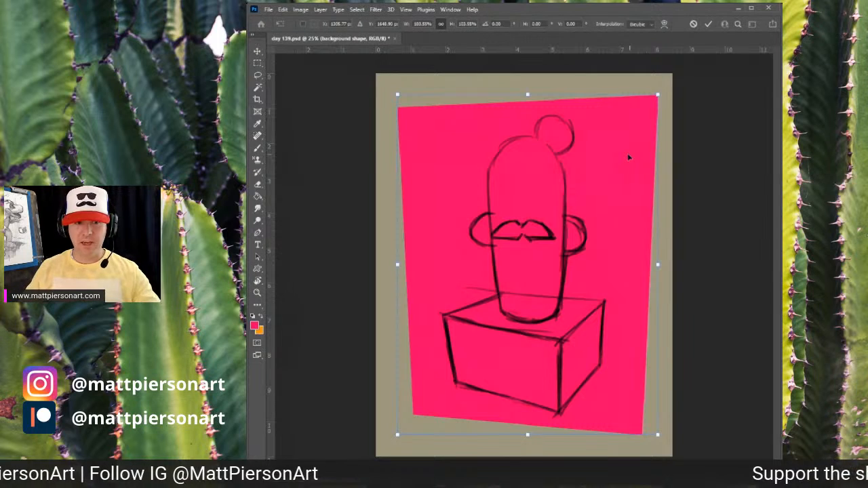
key(m)
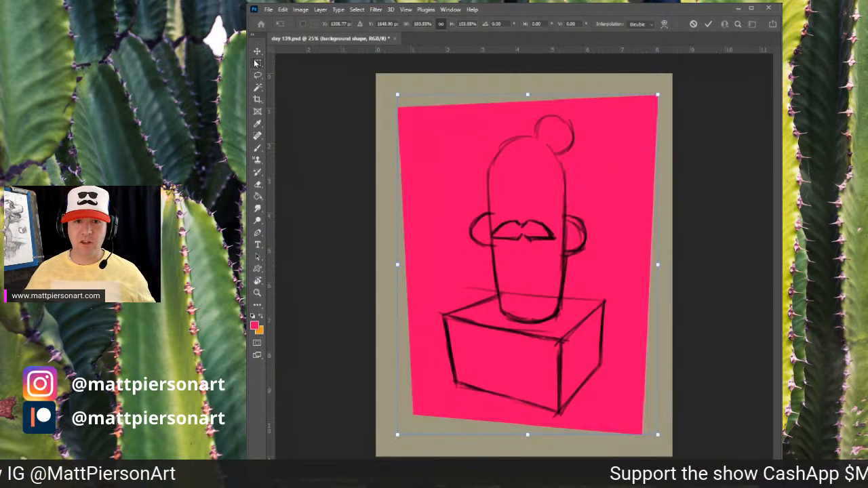
- Select the whole canvas, align the pink shape to it, and deselect
key(ctrl+a)
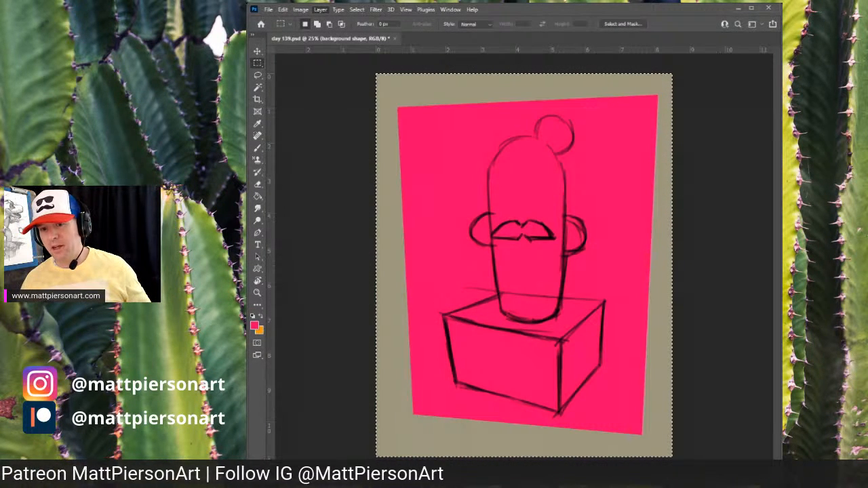
click(462, 329)
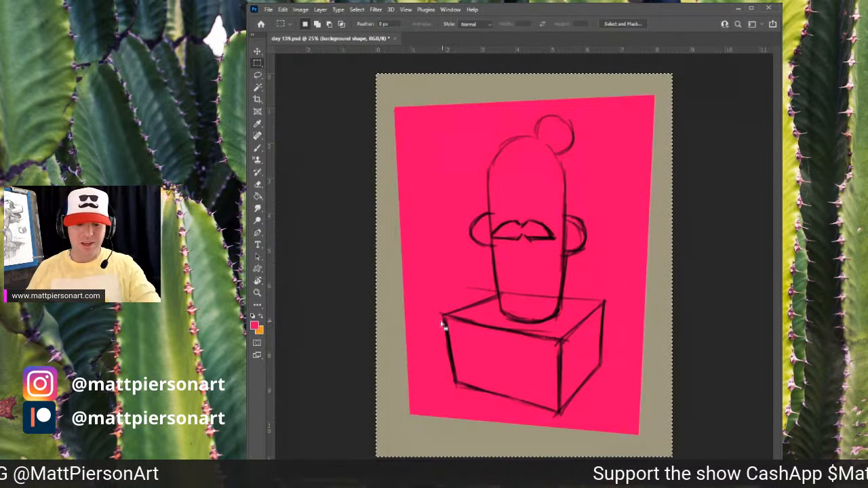
key(ctrl+d)
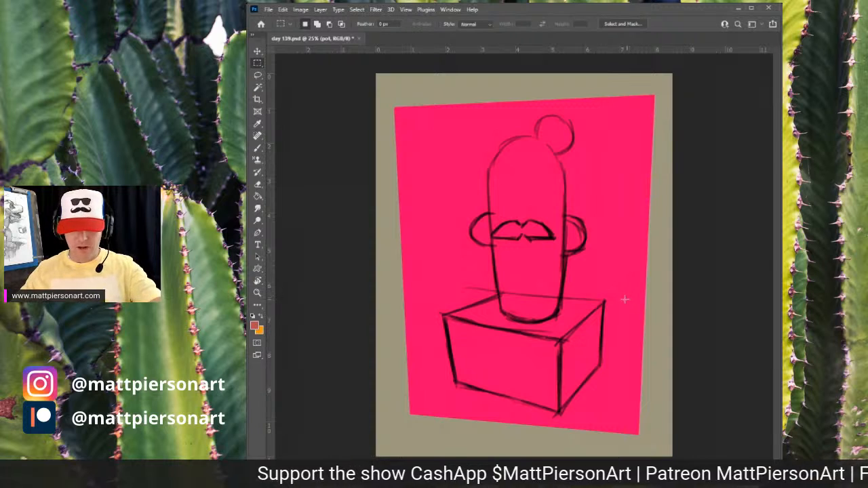
- Paint a red fill over the box pot on the pot layer and erase the overflow to match the box outline
key(b)
mouse_move(435, 299)
mouse_down()
mouse_move(466, 360)
mouse_move(496, 379)
mouse_move(520, 327)
mouse_move(511, 322)
mouse_move(519, 388)
mouse_move(552, 349)
mouse_move(553, 391)
mouse_move(583, 318)
mouse_move(587, 352)
mouse_move(578, 378)
mouse_move(567, 368)
mouse_move(473, 379)
mouse_move(548, 385)
mouse_up()
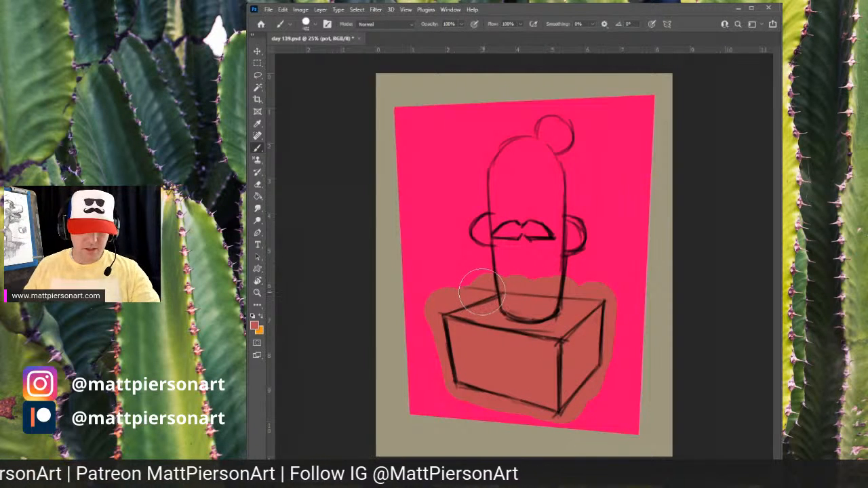
key(e)
mouse_move(479, 285)
mouse_down()
mouse_move(427, 309)
mouse_move(428, 298)
mouse_move(434, 304)
mouse_move(485, 278)
mouse_move(499, 282)
mouse_move(512, 261)
mouse_move(506, 281)
mouse_up()
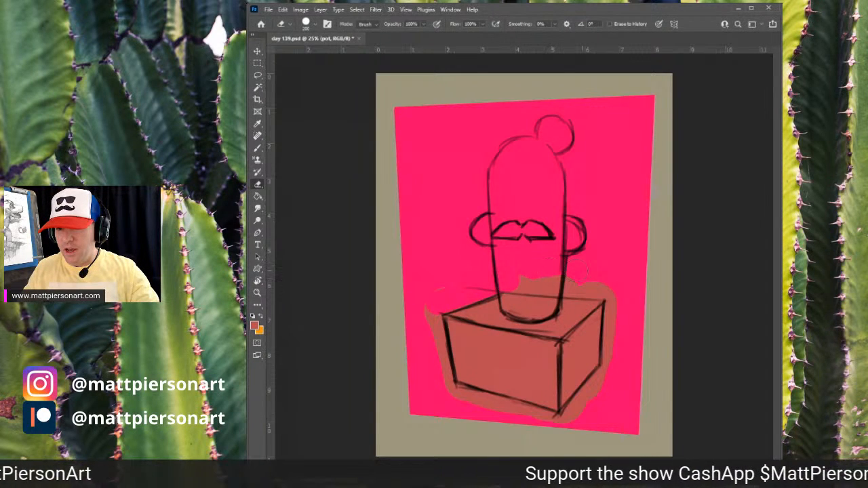
shift+click(604, 288)
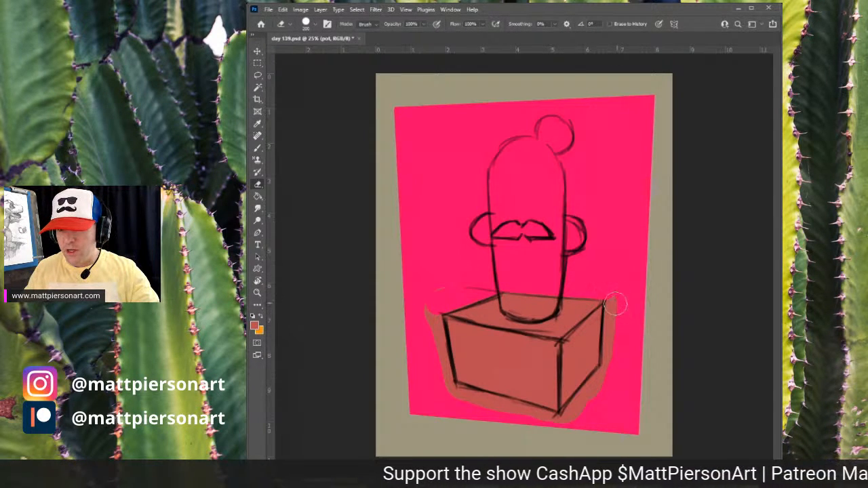
shift+click(609, 365)
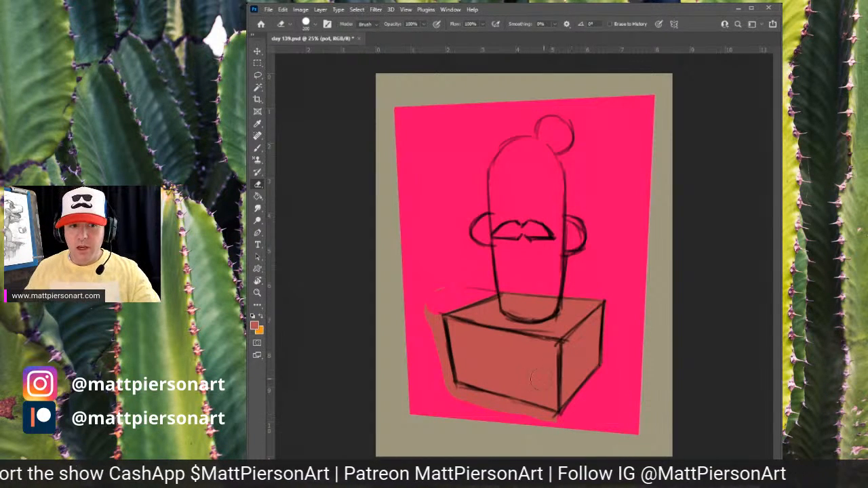
drag(555, 428, 546, 431)
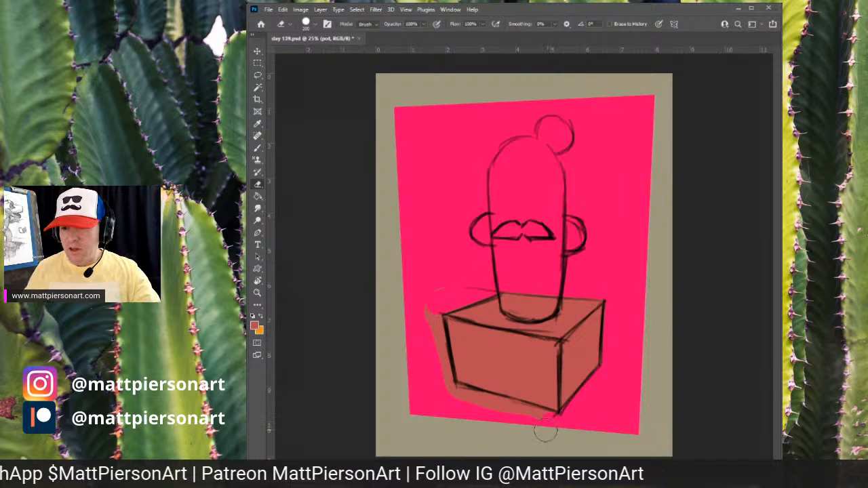
shift+click(451, 396)
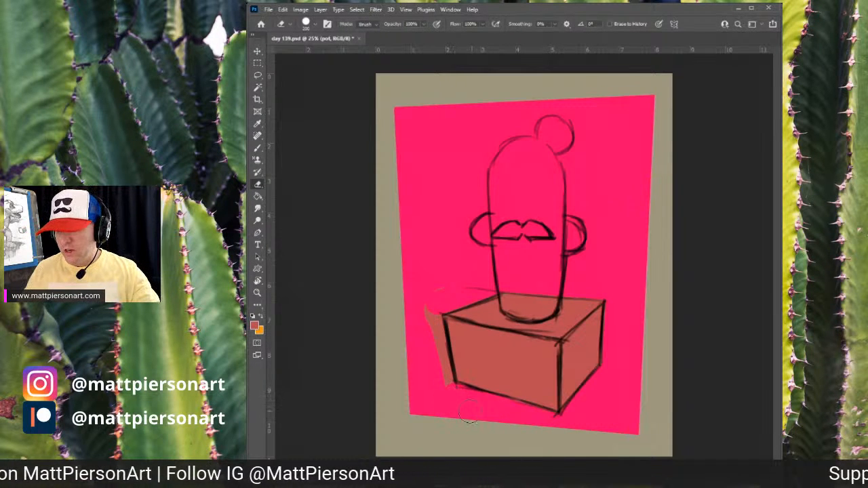
click(441, 383)
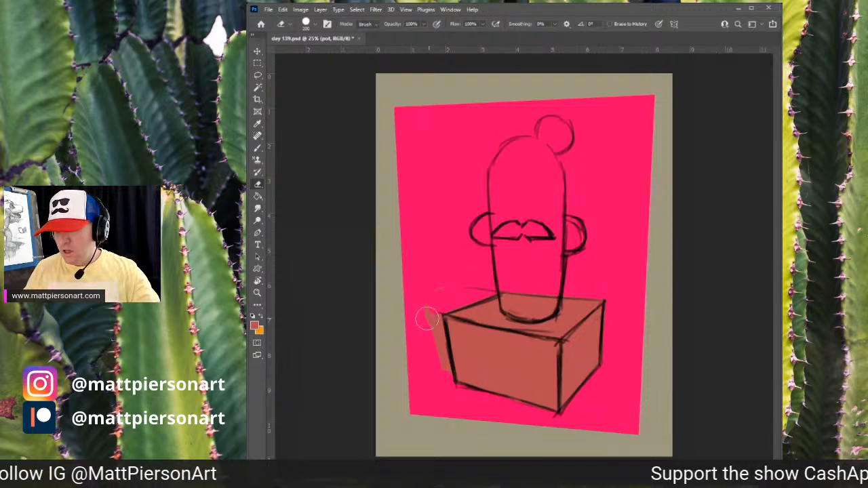
drag(431, 317, 426, 361)
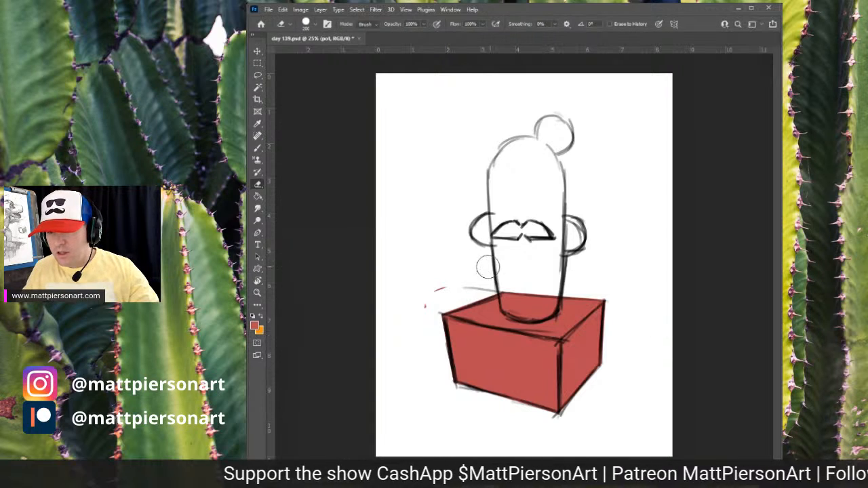
drag(488, 267, 415, 307)
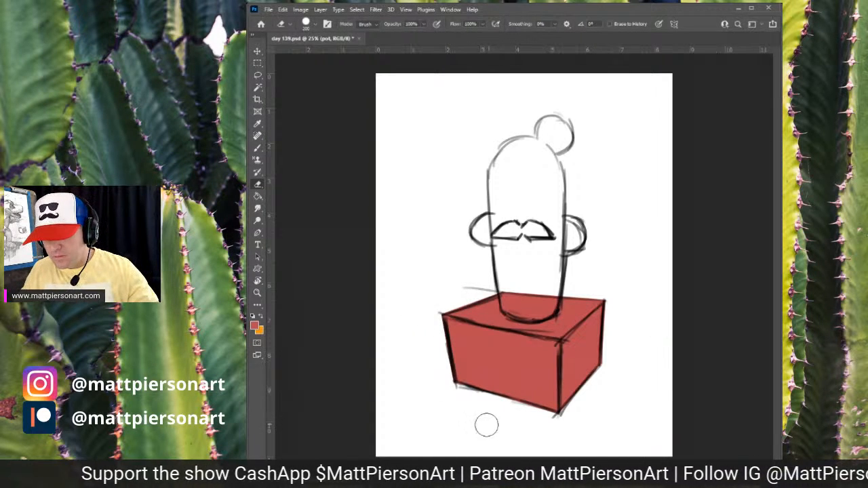
drag(474, 411, 484, 416)
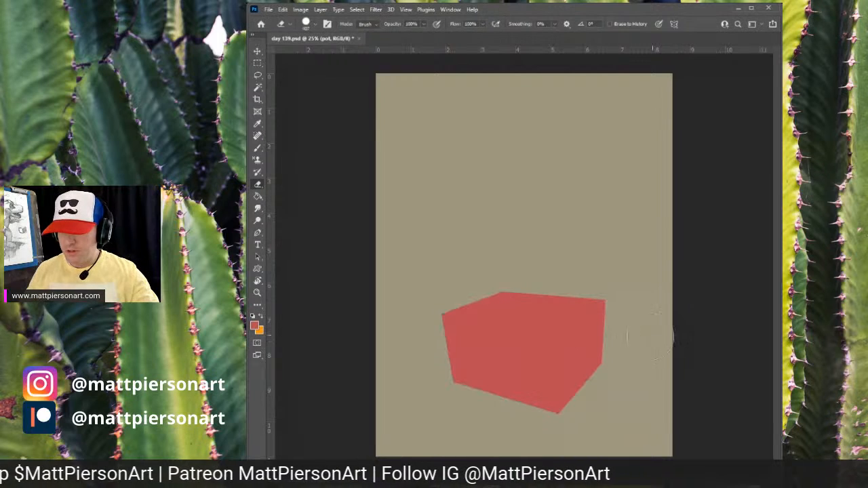
drag(602, 409, 624, 384)
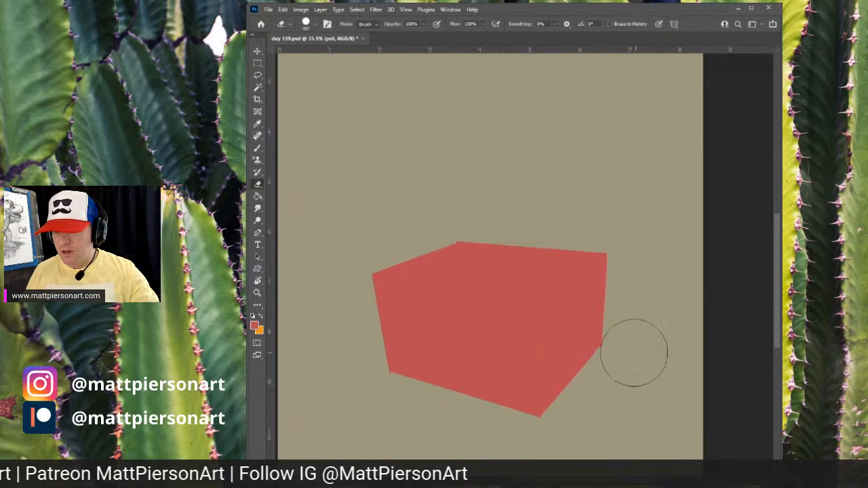
key(bracketleft)
key(bracketleft)
key(bracketleft)
key(bracketleft)
key(bracketleft)
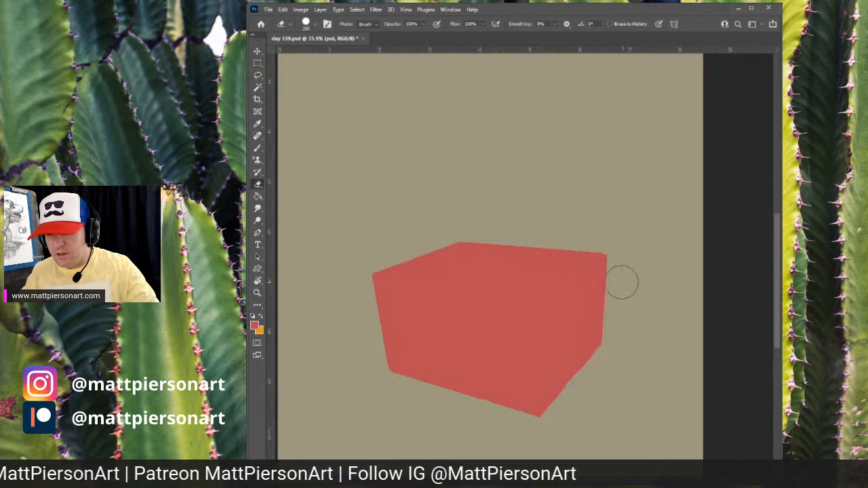
key(z)
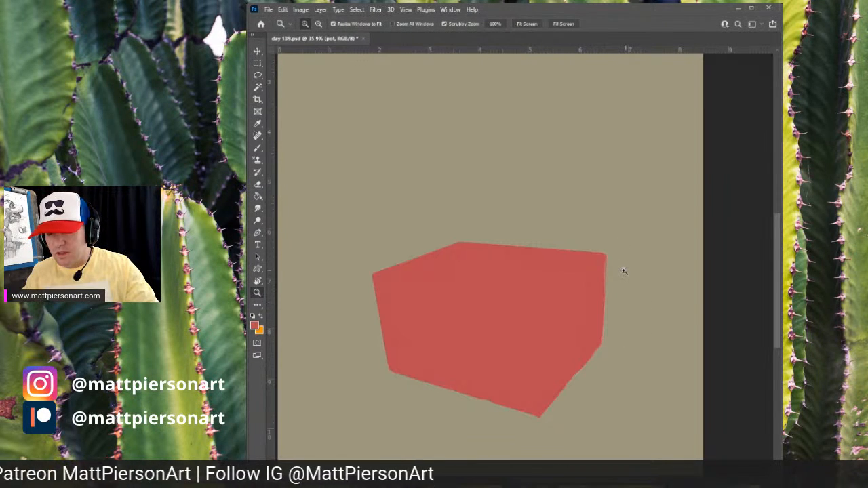
key(e)
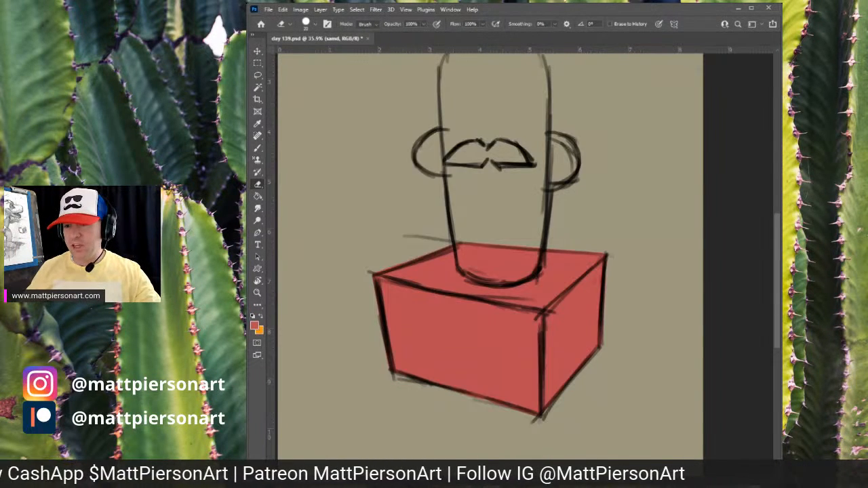
- Paint a yellow sand patch across the top of the box pot with the brush
key(b)
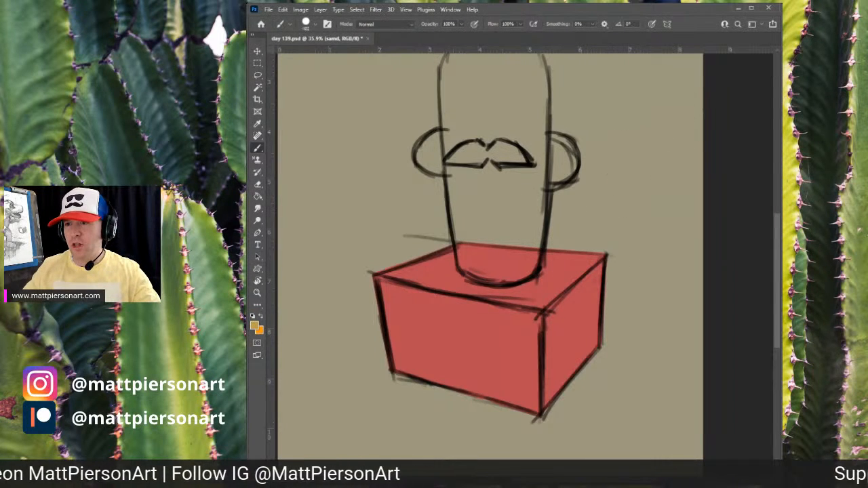
mouse_move(413, 268)
mouse_down()
mouse_move(475, 248)
mouse_move(477, 265)
mouse_move(498, 279)
mouse_move(573, 268)
mouse_move(401, 270)
mouse_move(473, 281)
mouse_move(593, 259)
mouse_up()
scroll(446, 303, down, 4)
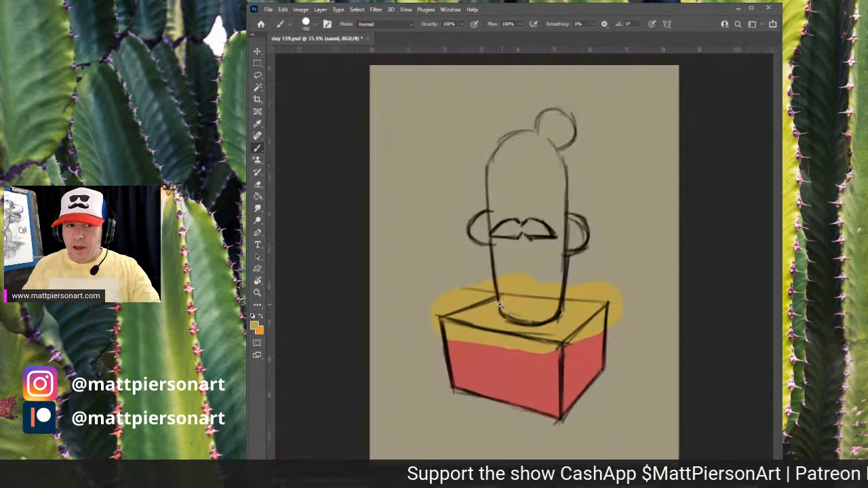
scroll(480, 333, up, 4)
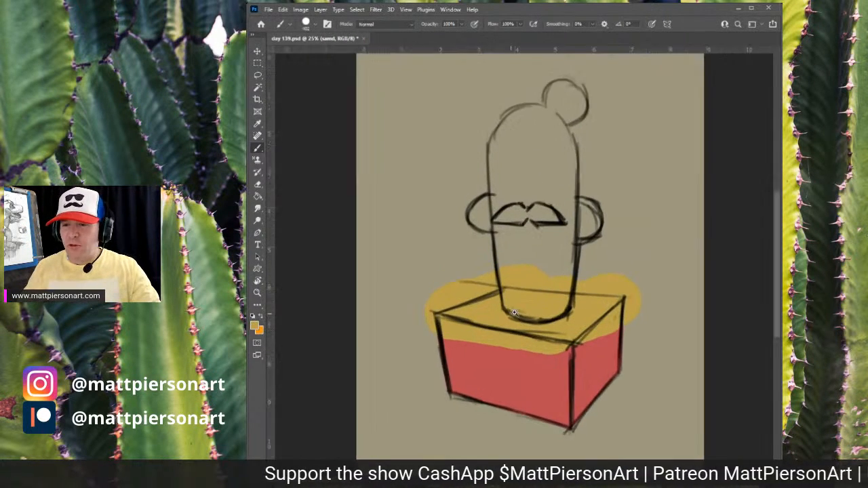
- Erase the yellow sand spilling over the pot's top front edges
key(e)
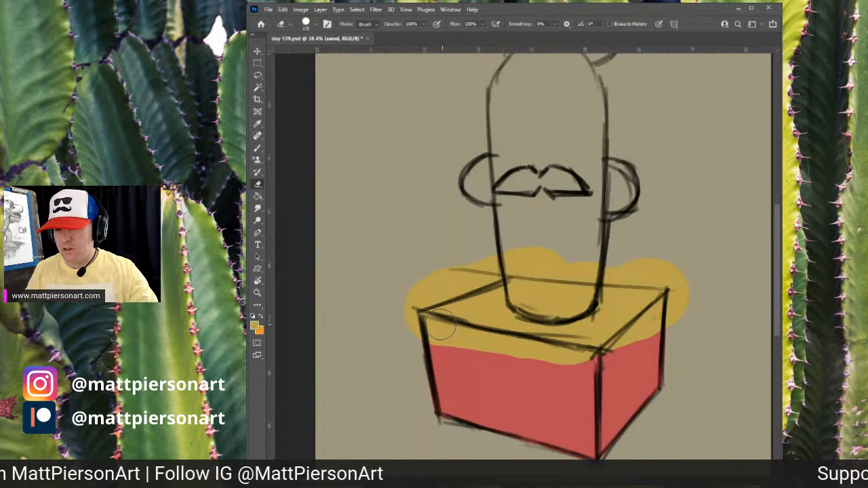
click(442, 325)
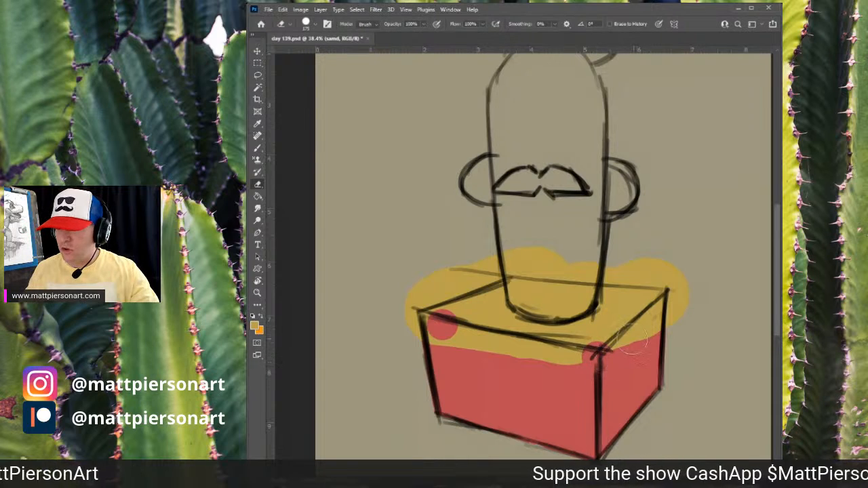
key(ctrl+z)
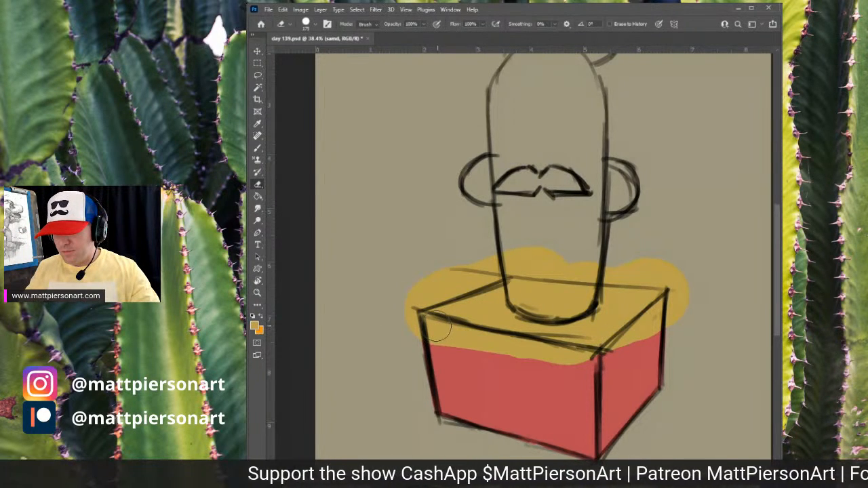
drag(438, 327, 433, 331)
key(ctrl+z)
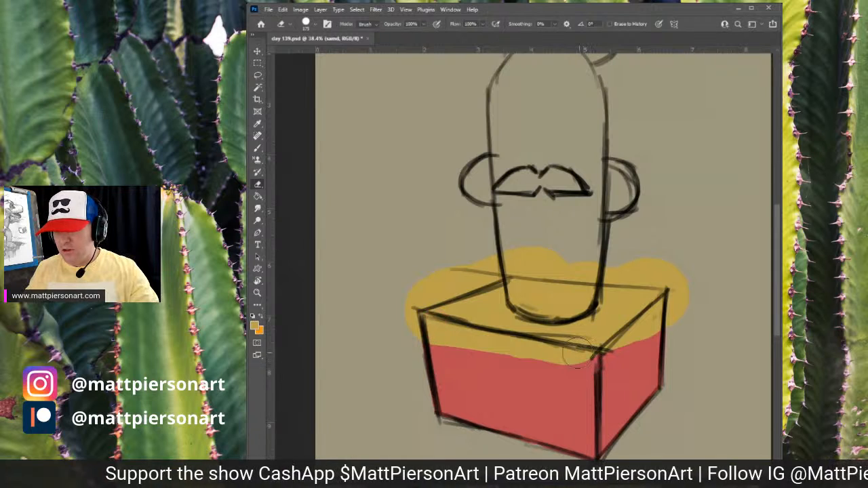
drag(440, 328, 439, 325)
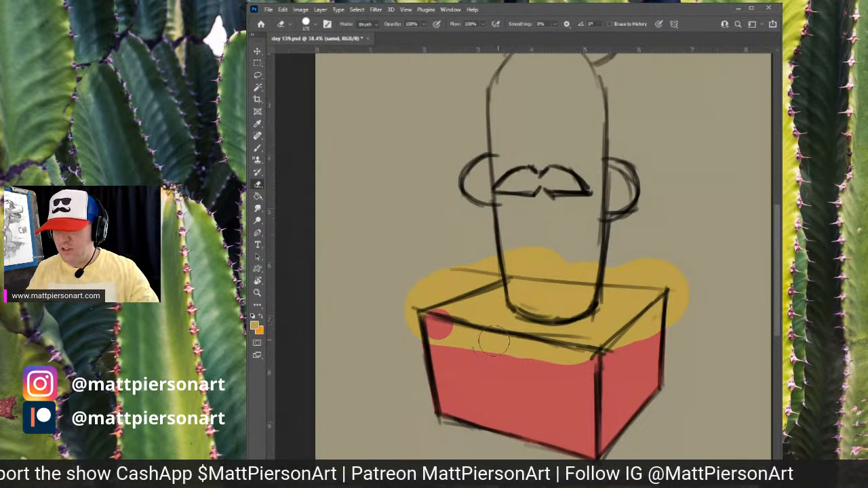
shift+click(589, 357)
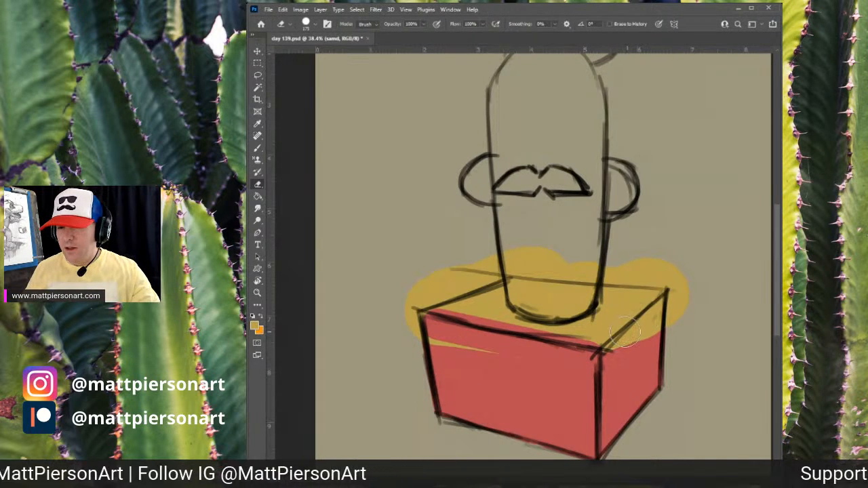
mouse_move(614, 335)
mouse_down()
mouse_move(607, 345)
mouse_move(657, 304)
mouse_move(648, 347)
mouse_up()
key(ctrl+z)
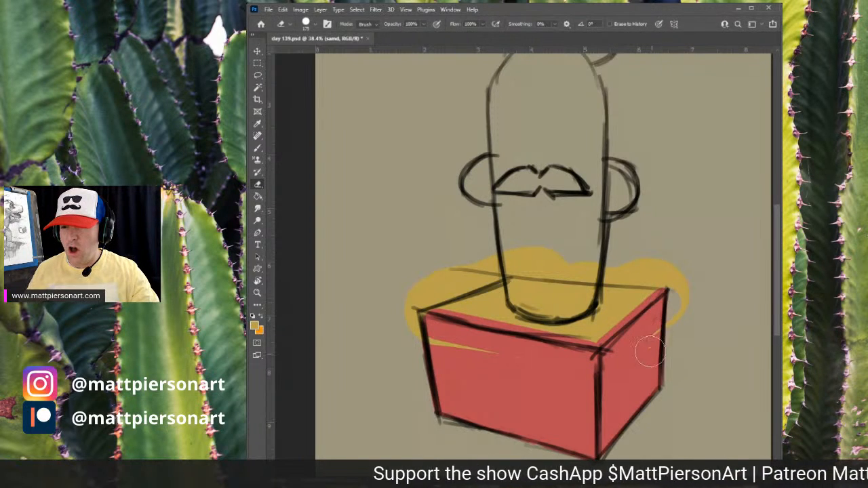
- Erase the remaining sand overflow around the pot's rim so the sand fills only the box's top face
click(651, 278)
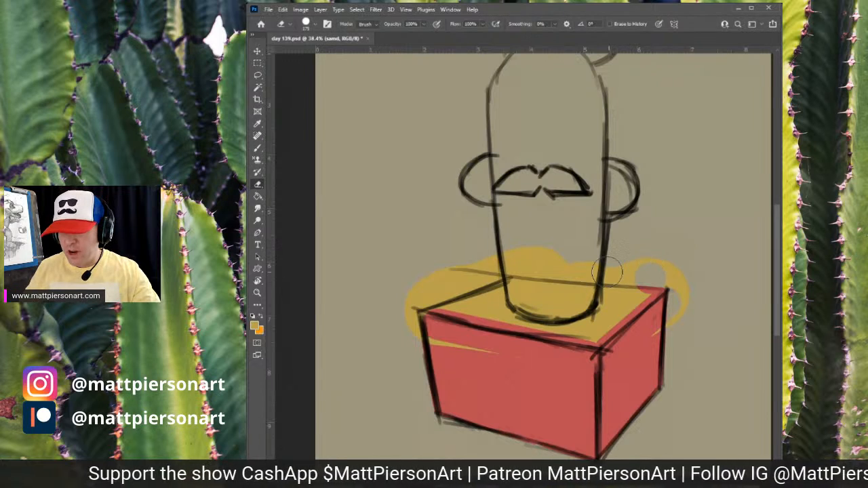
shift+click(519, 270)
key(ctrl+z)
key(ctrl+z)
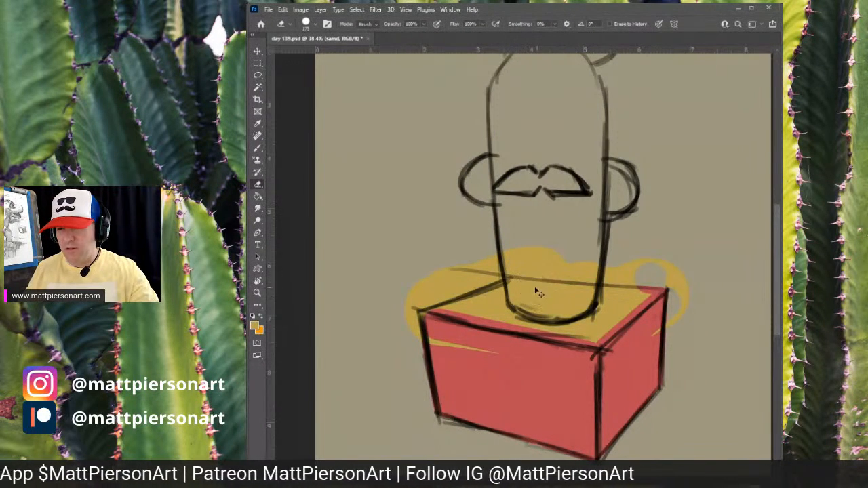
click(649, 273)
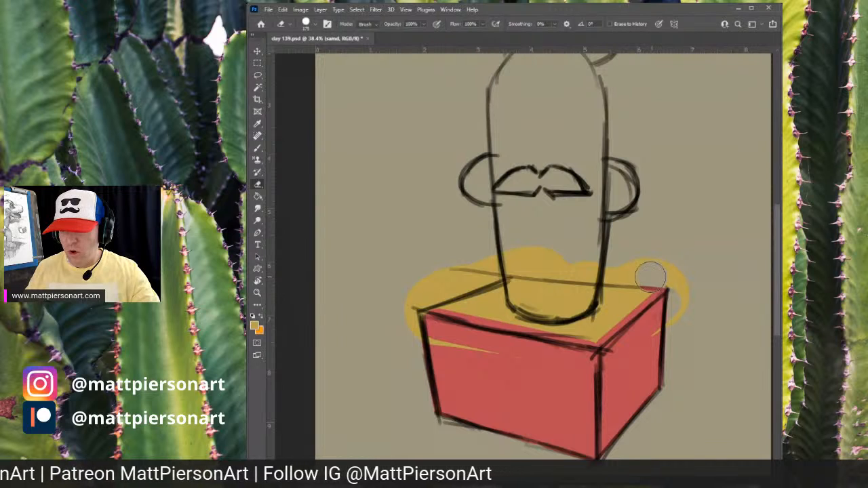
shift+click(525, 271)
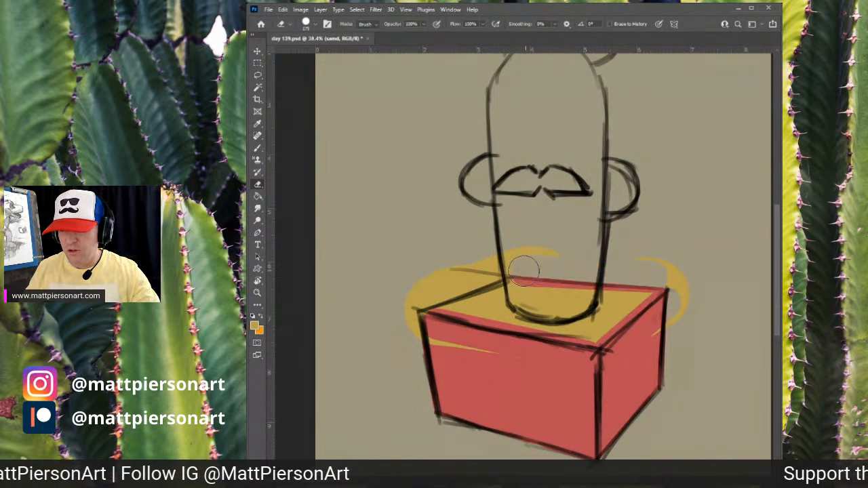
key(ctrl+z)
key(ctrl+z)
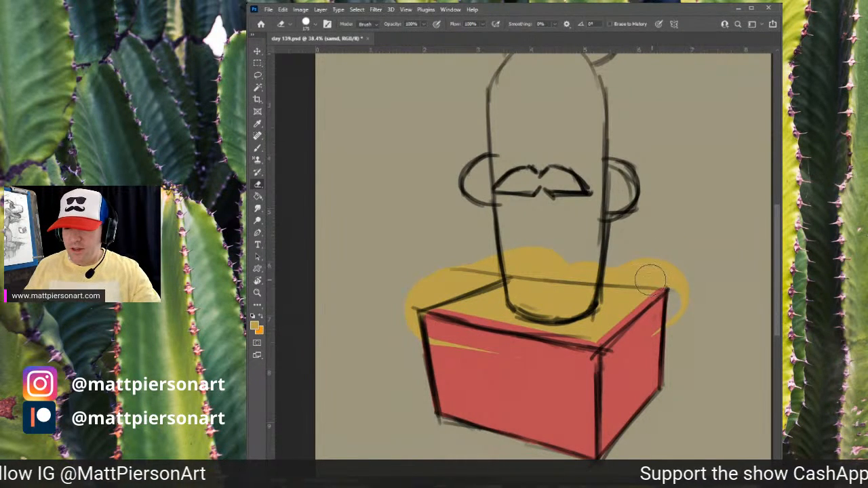
click(650, 276)
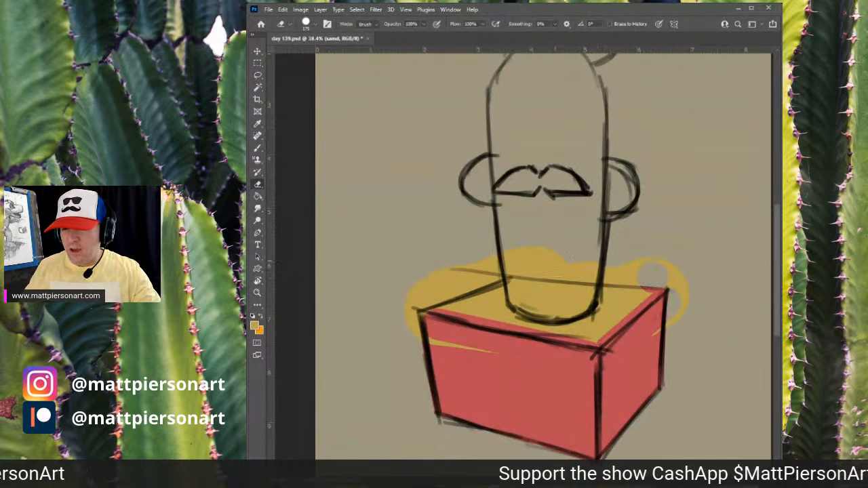
shift+click(525, 270)
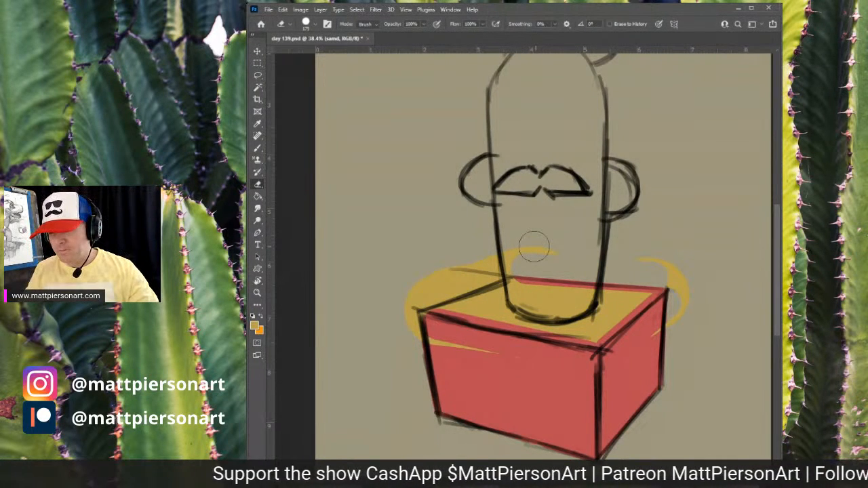
click(438, 288)
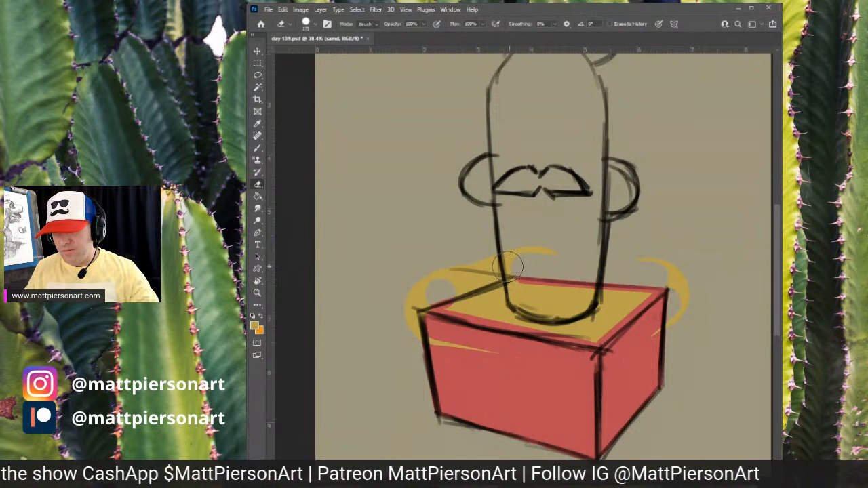
mouse_move(507, 267)
mouse_down()
mouse_move(552, 245)
mouse_move(457, 263)
mouse_up()
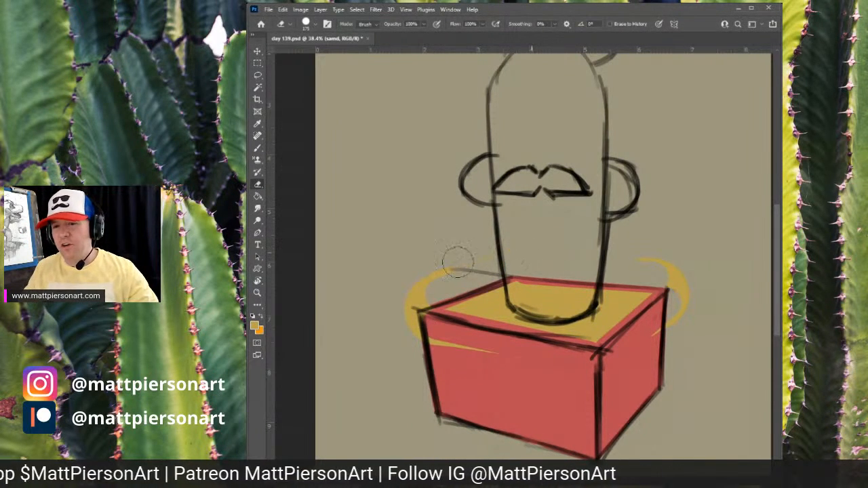
mouse_move(414, 289)
mouse_down()
mouse_move(393, 305)
mouse_move(420, 307)
mouse_move(447, 344)
mouse_up()
drag(587, 350, 561, 374)
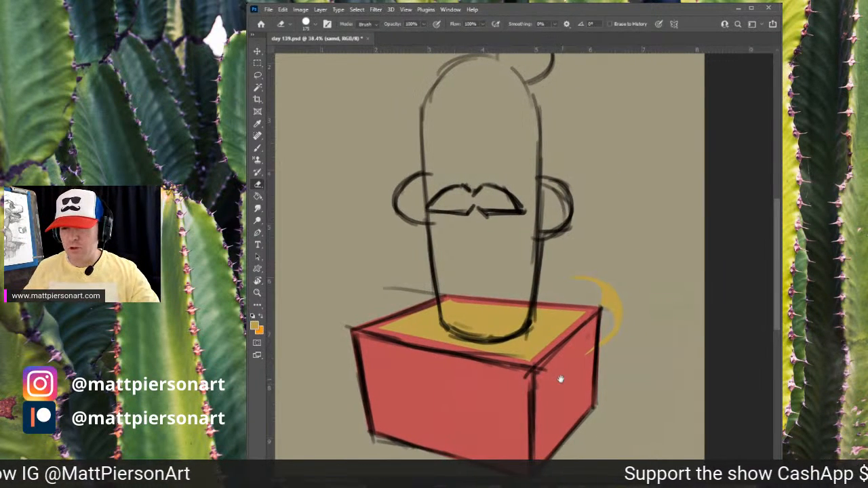
mouse_move(624, 309)
mouse_down()
mouse_move(597, 354)
mouse_move(612, 331)
mouse_move(608, 289)
mouse_move(571, 272)
mouse_up()
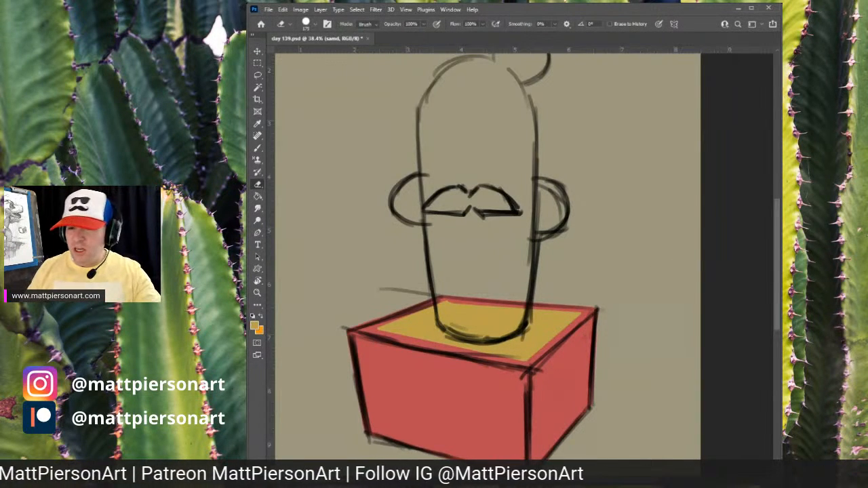
- Paint a green fill over the cactus body, its top bump and both arms
scroll(629, 274, down, 2)
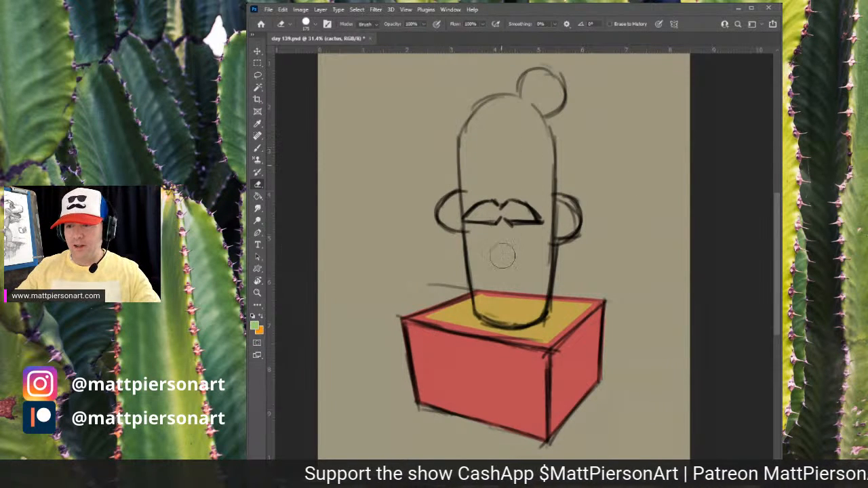
key(b)
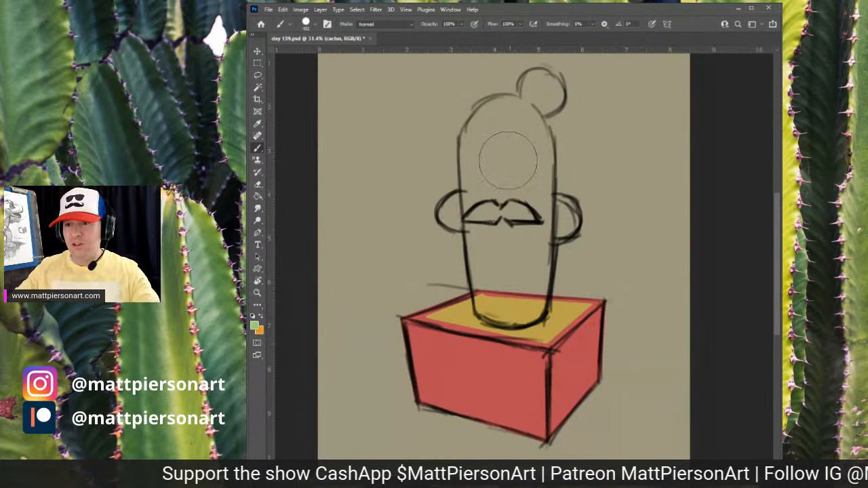
drag(509, 157, 509, 272)
mouse_move(503, 193)
mouse_down()
mouse_move(505, 299)
mouse_move(491, 170)
mouse_move(516, 129)
mouse_move(511, 298)
mouse_move(495, 303)
mouse_move(487, 168)
mouse_move(492, 140)
mouse_move(505, 128)
mouse_move(487, 140)
mouse_move(514, 151)
mouse_move(498, 150)
mouse_up()
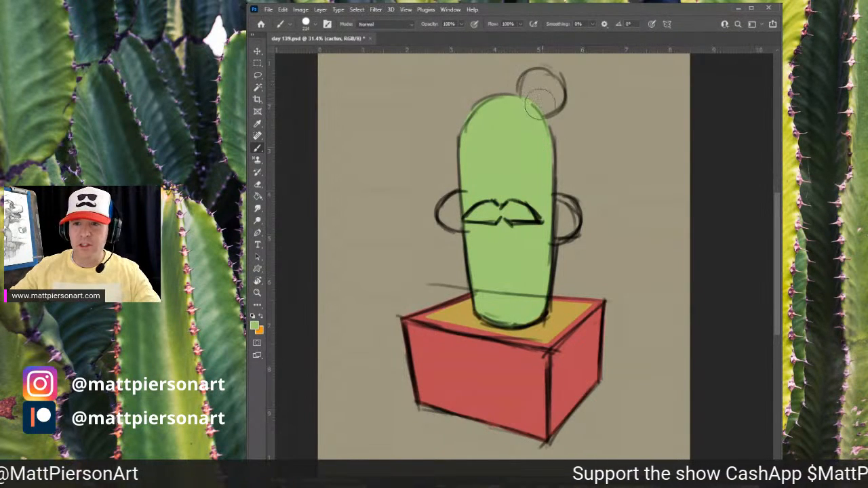
mouse_move(541, 97)
mouse_down()
mouse_move(536, 91)
mouse_move(550, 91)
mouse_move(531, 108)
mouse_move(534, 80)
mouse_move(553, 87)
mouse_move(543, 105)
mouse_move(529, 97)
mouse_move(532, 82)
mouse_move(551, 90)
mouse_move(532, 79)
mouse_up()
key(ctrl+z)
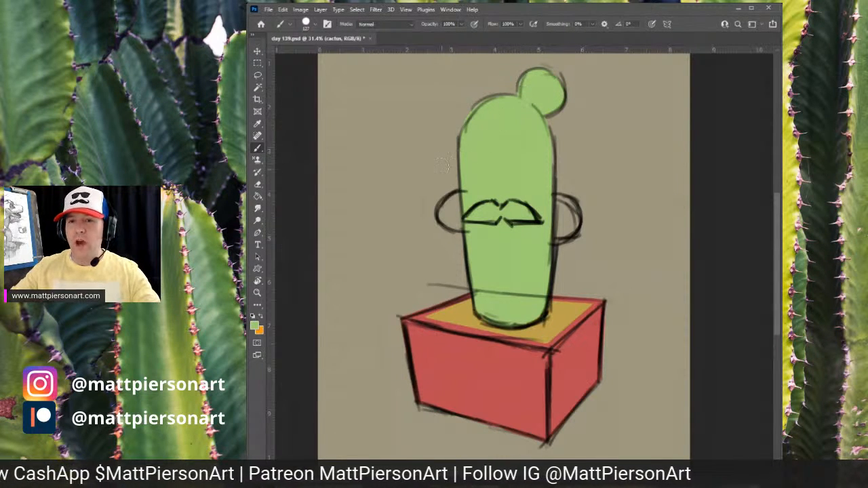
mouse_move(467, 204)
mouse_down()
mouse_move(447, 210)
mouse_move(449, 220)
mouse_move(456, 202)
mouse_up()
mouse_move(554, 203)
mouse_down()
mouse_move(570, 211)
mouse_move(568, 230)
mouse_move(558, 238)
mouse_move(556, 216)
mouse_up()
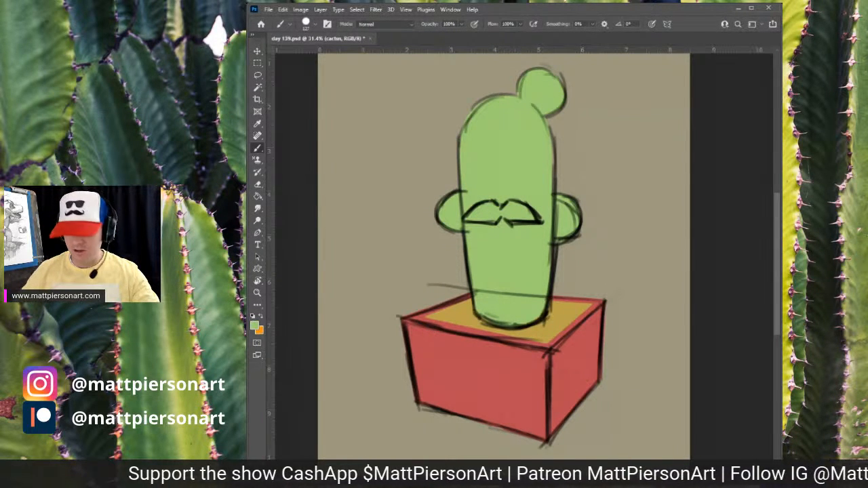
- Add a new layer named mustache and paint the mustache solid black
key(ctrl+alt+shift+n)
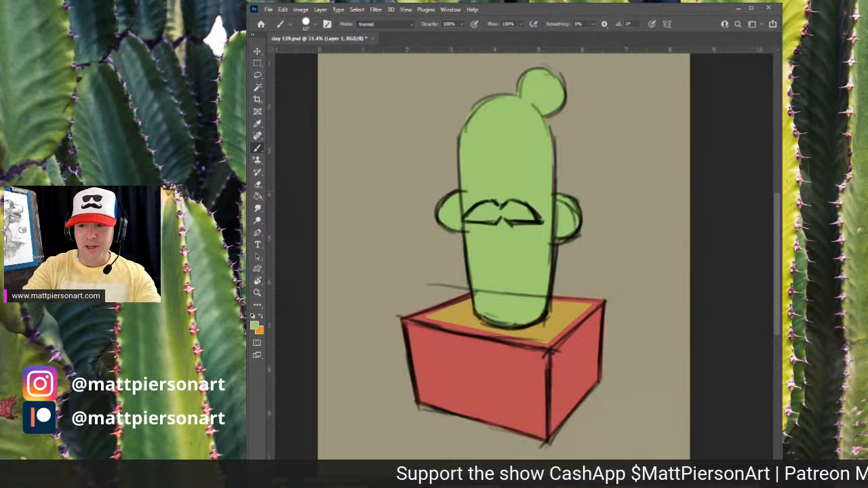
key(Return)
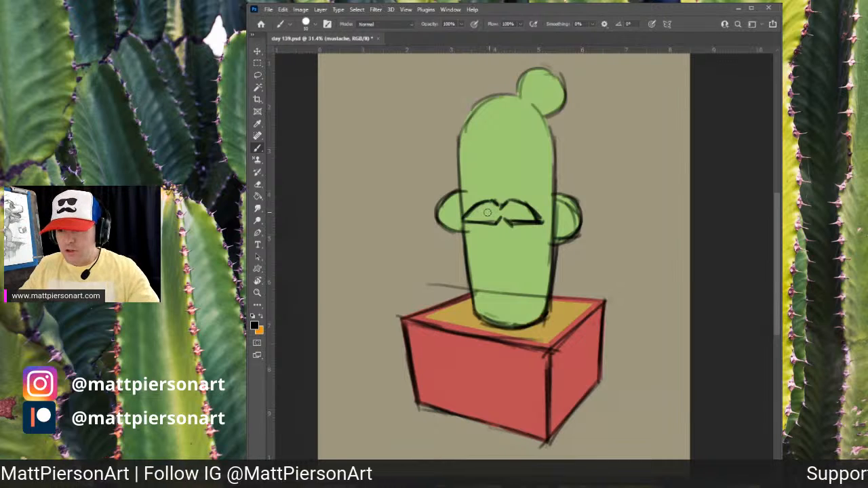
mouse_move(482, 216)
mouse_down()
mouse_move(468, 212)
mouse_move(493, 206)
mouse_move(467, 217)
mouse_move(488, 220)
mouse_move(519, 205)
mouse_move(534, 214)
mouse_move(468, 221)
mouse_move(497, 210)
mouse_move(470, 219)
mouse_move(487, 214)
mouse_up()
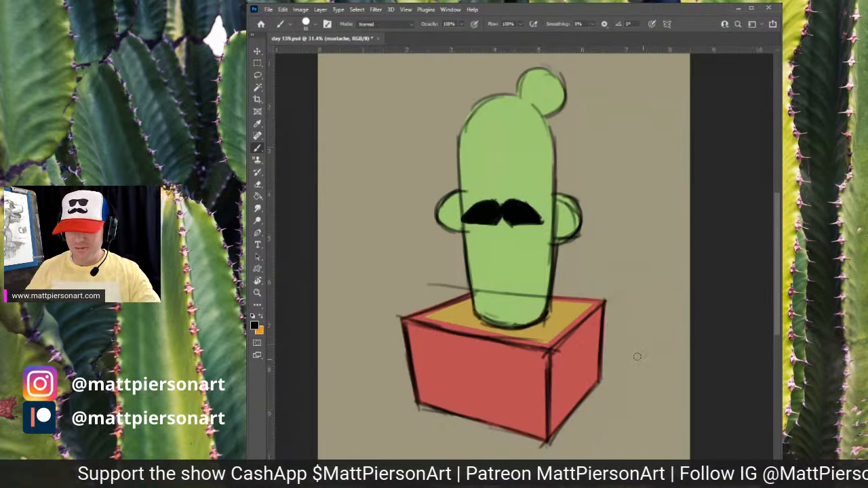
drag(622, 266, 590, 269)
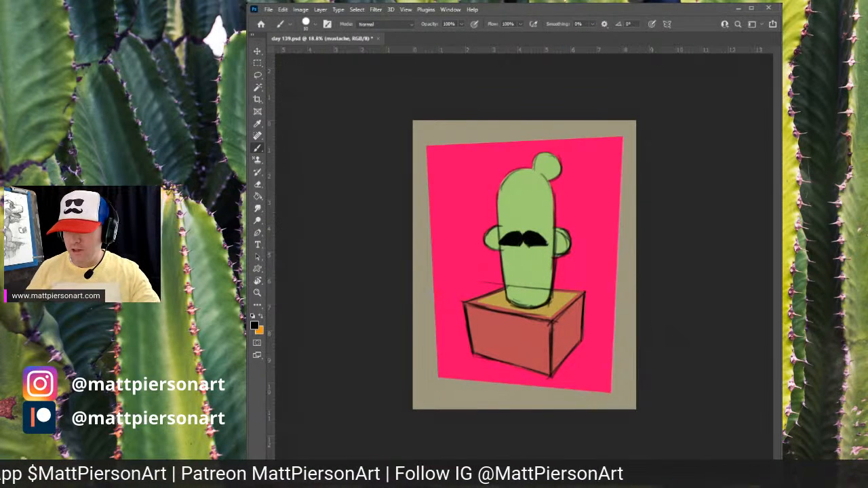
- Hide the sketch lines to review the flat colors, and select the background shape layer
key(ctrl+comma)
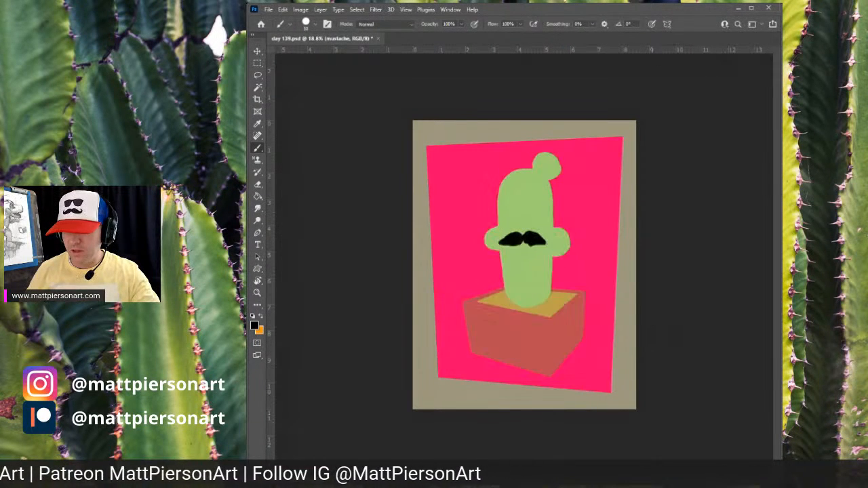
mouse_move(576, 311)
mouse_down()
mouse_move(607, 305)
mouse_move(610, 270)
mouse_move(604, 318)
mouse_up()
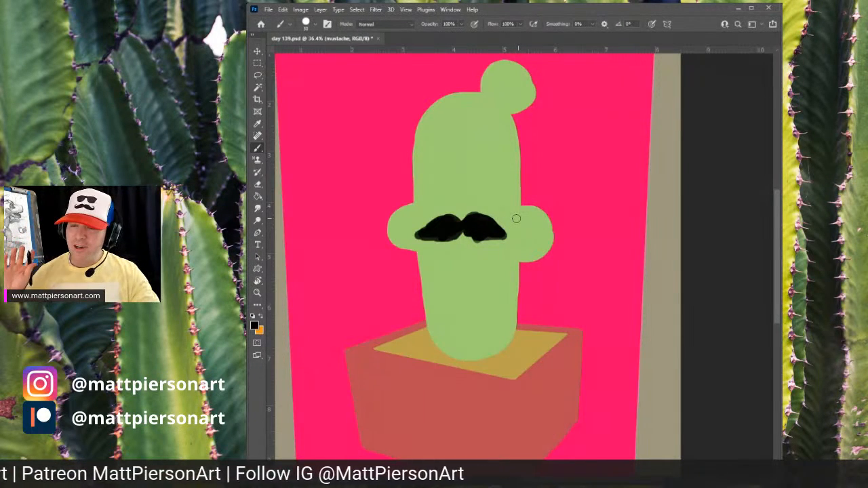
drag(558, 296, 542, 322)
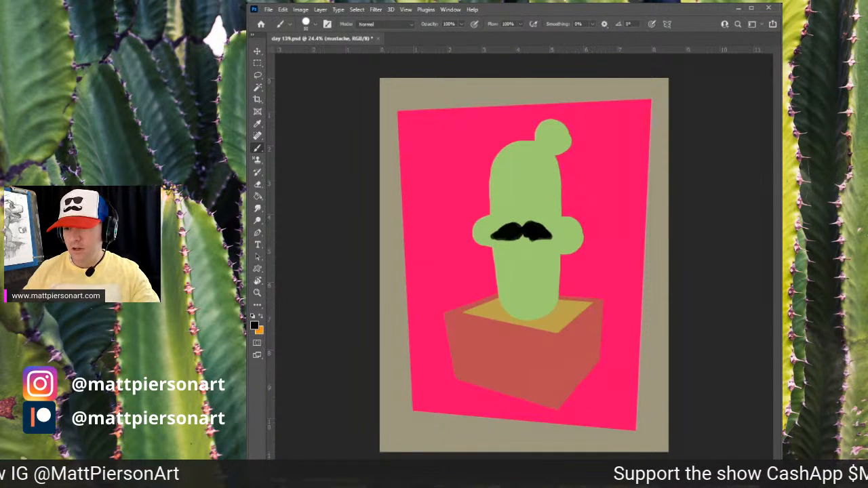
key(alt+[)
key(alt+[)
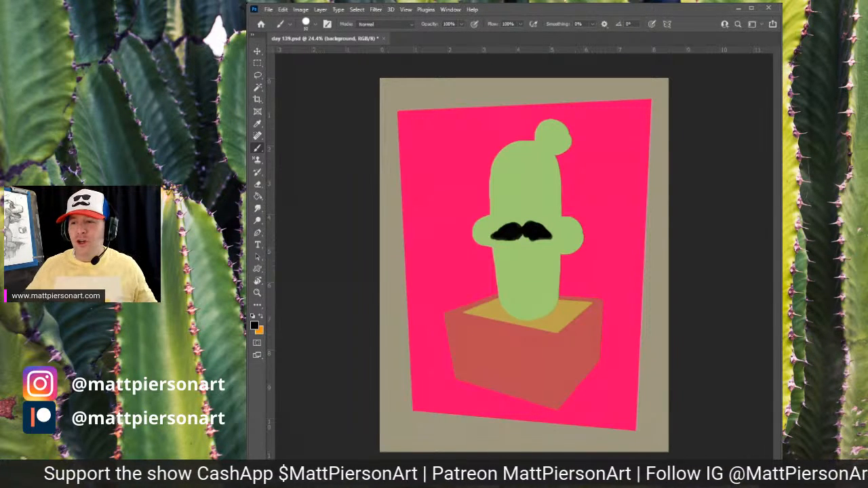
key(alt+bracketright)
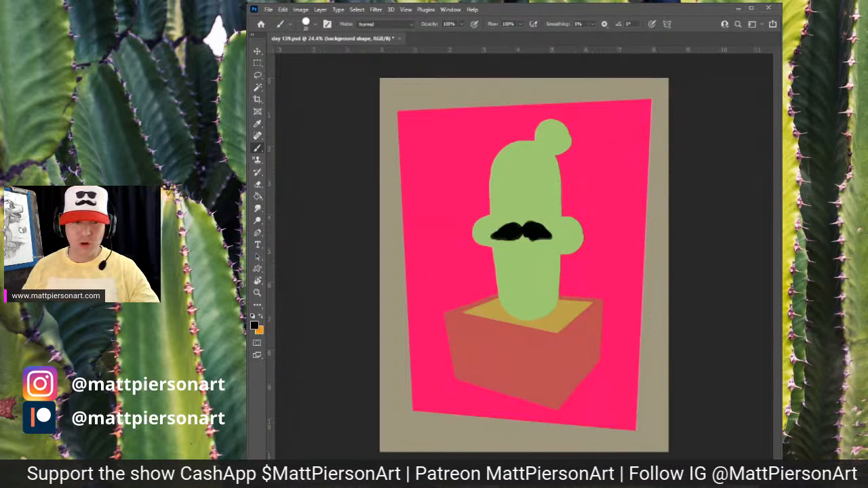
- Sample a dark purple and paint a diagonal dark band across the bottom of the pink background behind the pot
alt+click(610, 400)
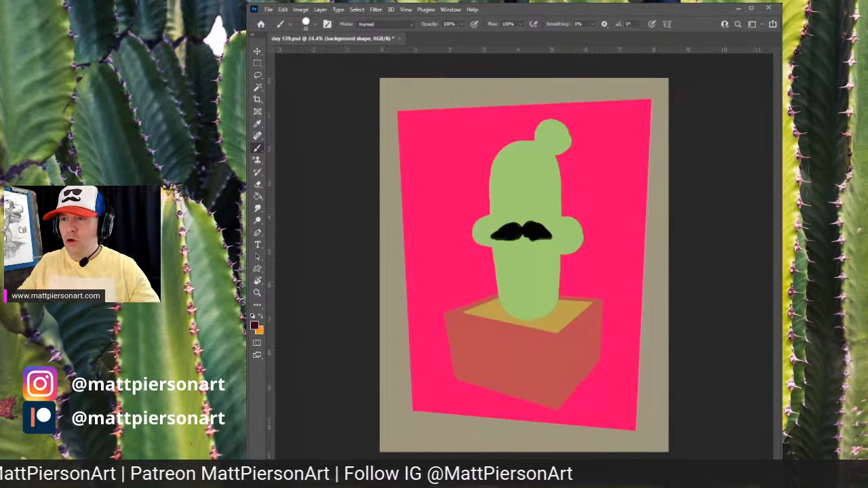
mouse_move(613, 374)
mouse_down()
mouse_move(660, 405)
mouse_move(482, 450)
mouse_move(656, 385)
mouse_move(446, 435)
mouse_move(569, 384)
mouse_move(425, 413)
mouse_move(448, 380)
mouse_up()
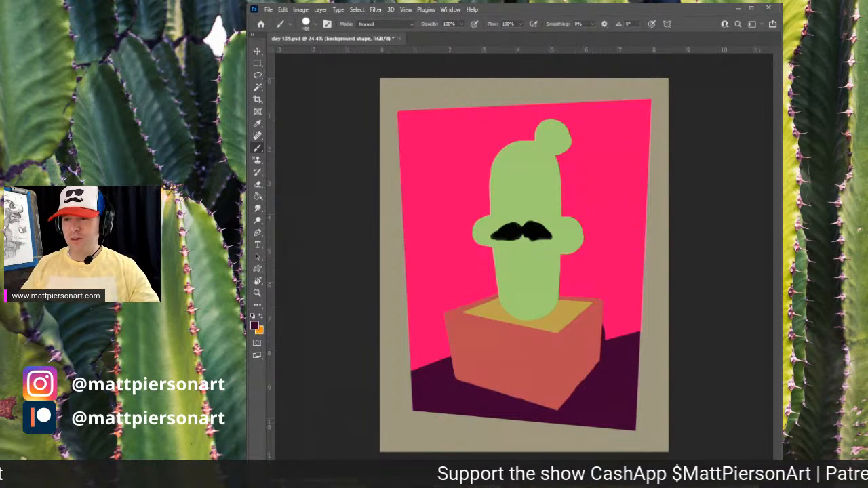
mouse_move(641, 323)
mouse_down()
mouse_move(411, 388)
mouse_move(654, 285)
mouse_up()
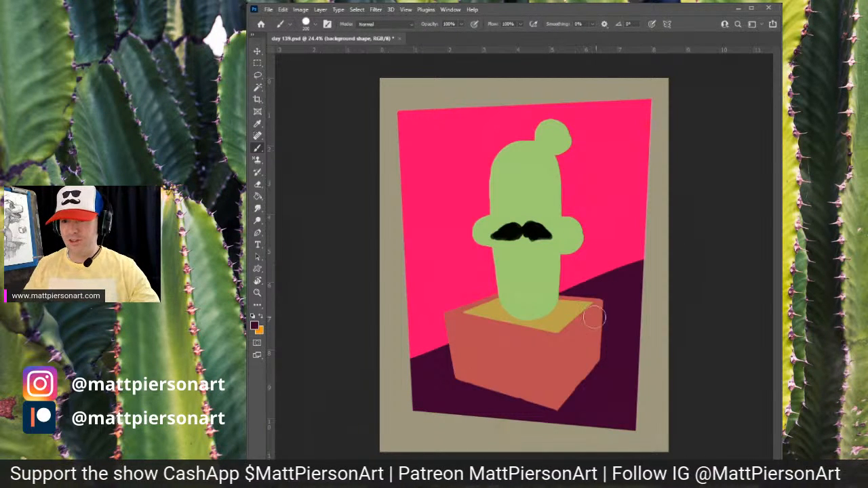
mouse_move(604, 284)
mouse_down()
mouse_move(631, 290)
mouse_move(619, 278)
mouse_up()
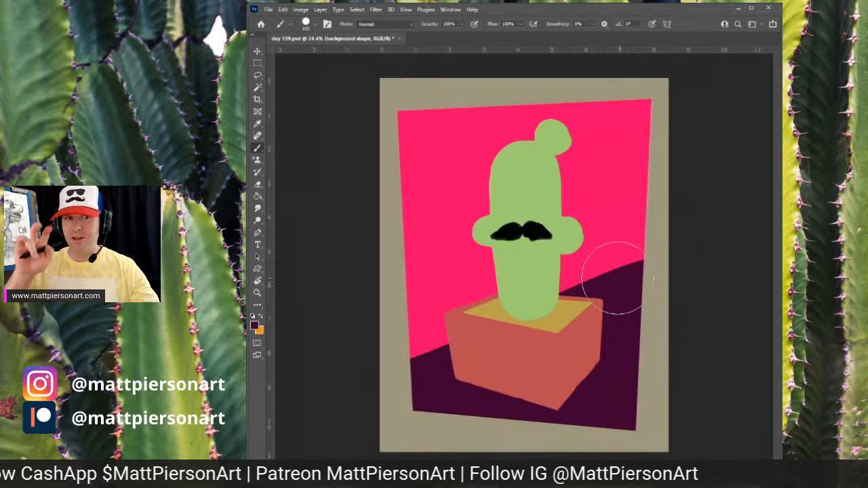
drag(645, 244, 419, 353)
key(ctrl+z)
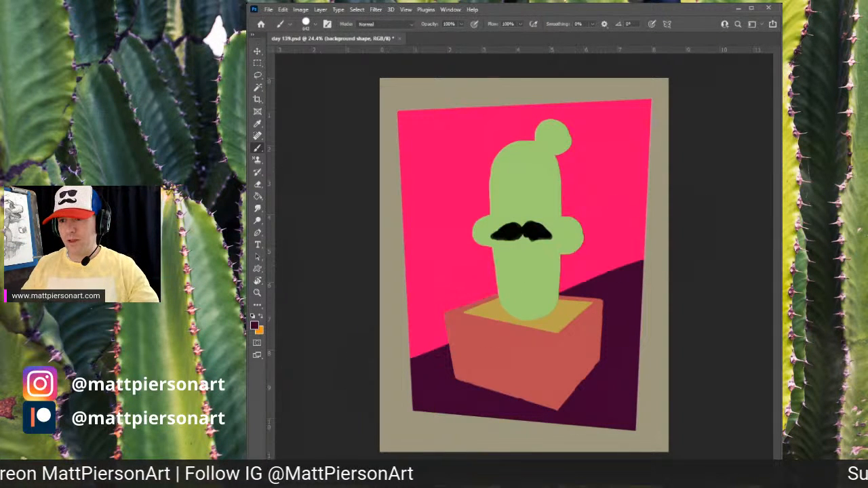
- Paint successively lighter magenta and pink diagonal bands stepping up the background toward the top-left corner
mouse_move(661, 261)
mouse_down()
mouse_move(645, 255)
mouse_move(536, 292)
mouse_move(350, 385)
mouse_up()
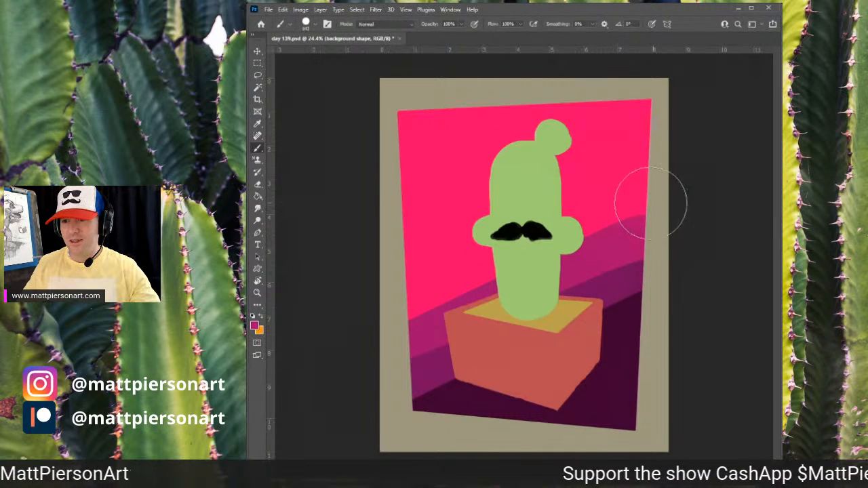
drag(652, 200, 397, 312)
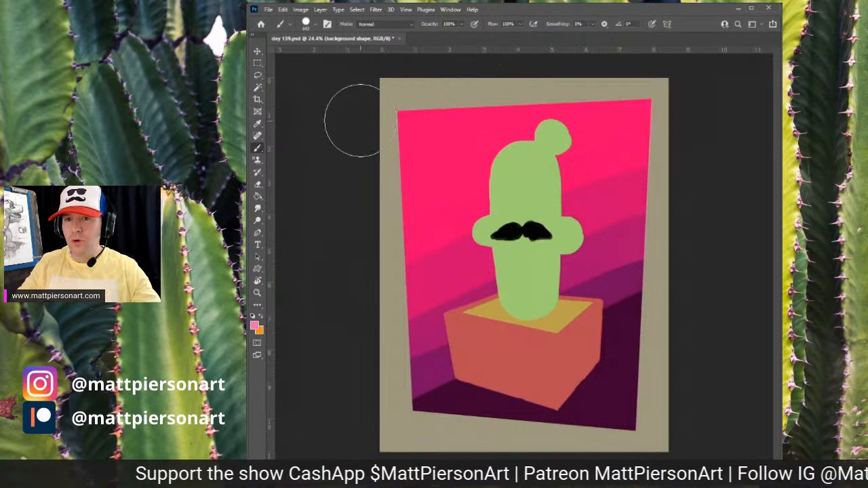
drag(359, 120, 628, 36)
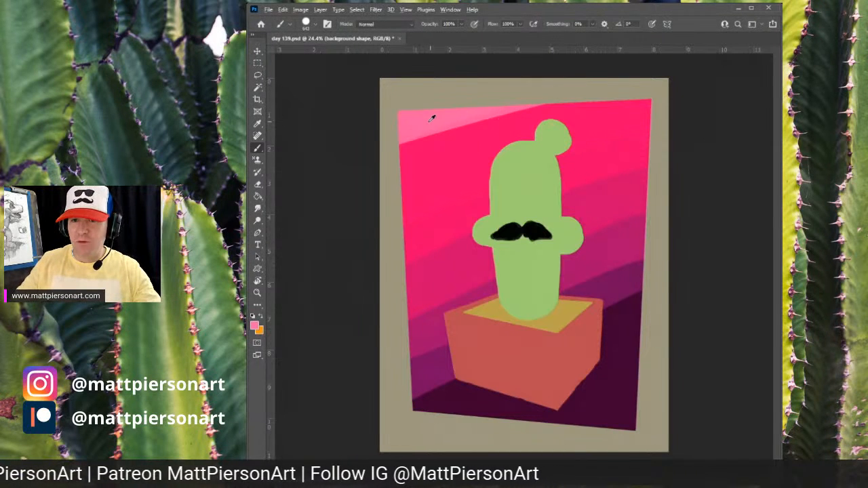
mouse_move(448, 167)
mouse_down()
mouse_move(426, 169)
mouse_move(638, 101)
mouse_up()
drag(394, 146, 654, 95)
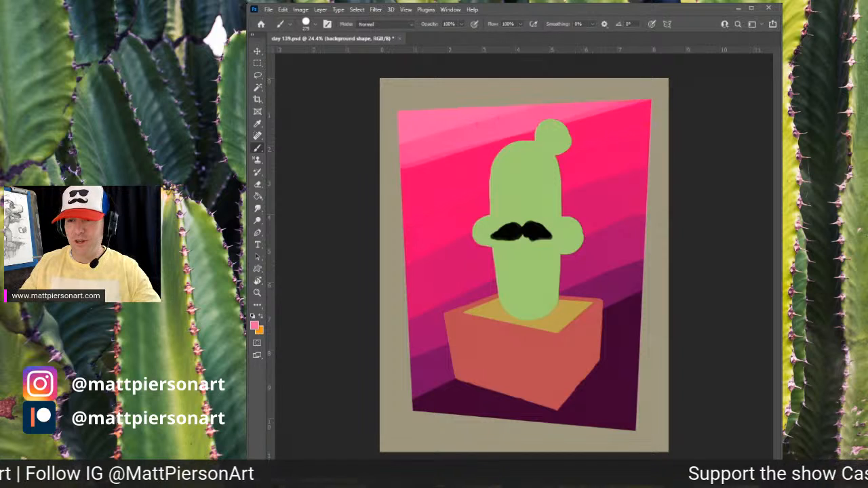
drag(388, 171, 665, 90)
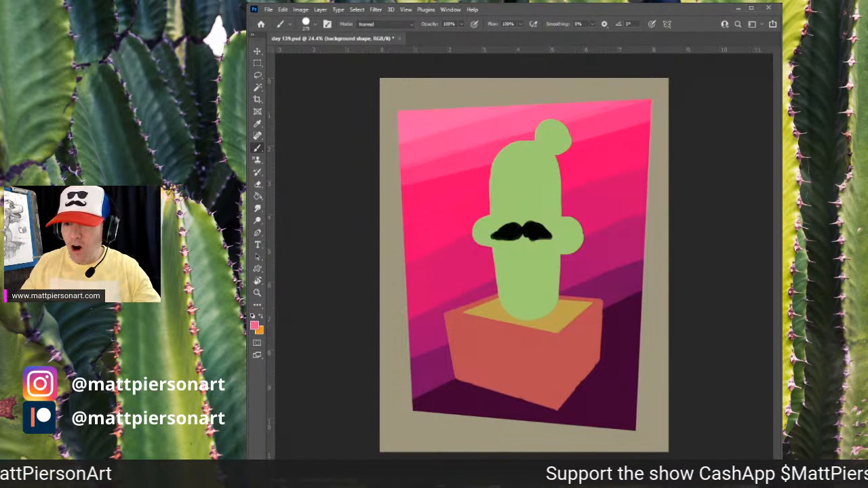
- Undo the last band and repaint the light pink diagonal band across the background's top-left corner
key(ctrl+z)
alt+click(448, 175)
drag(398, 179, 660, 103)
key(period)
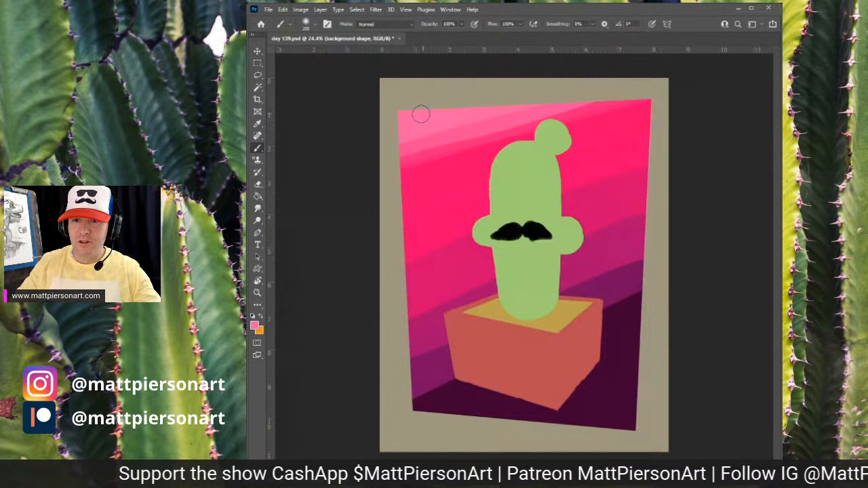
alt+click(422, 147)
drag(422, 147, 412, 148)
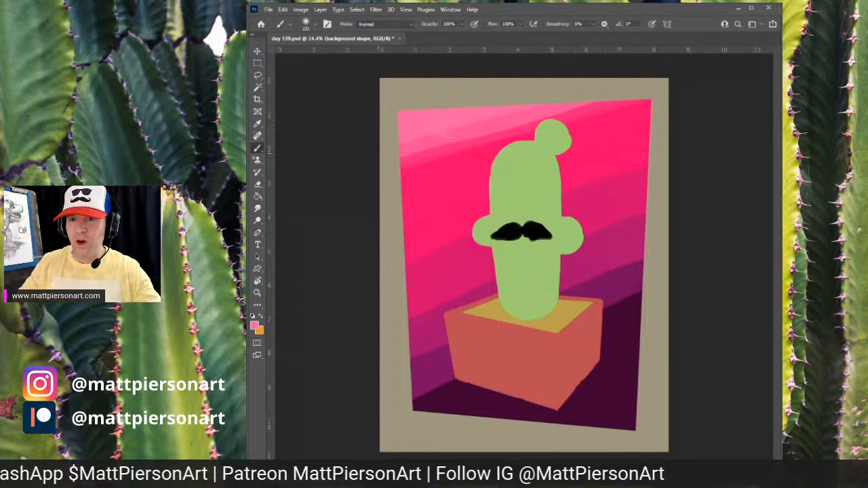
mouse_move(454, 148)
mouse_down()
mouse_move(449, 158)
mouse_move(450, 139)
mouse_move(593, 93)
mouse_up()
alt+click(446, 146)
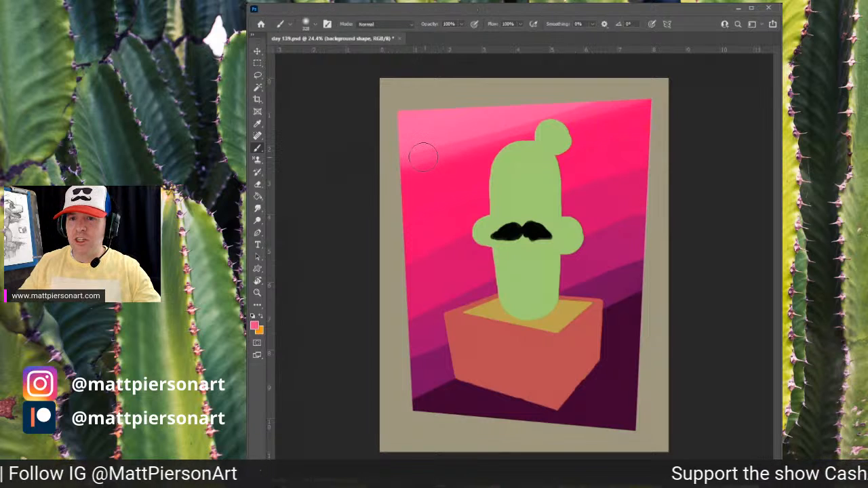
mouse_move(645, 110)
mouse_down()
mouse_move(513, 130)
mouse_move(403, 171)
mouse_up()
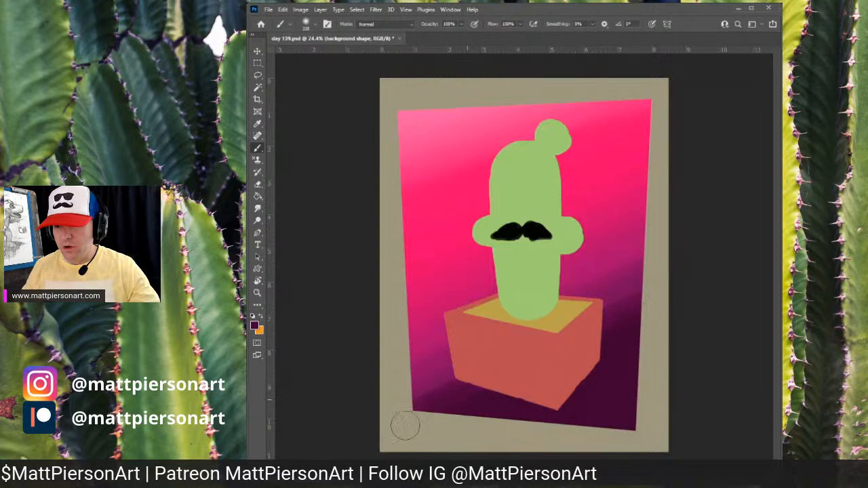
- Sample colors from the background gradient and dab soft color along its right edge to smooth the transitions
alt+click(620, 292)
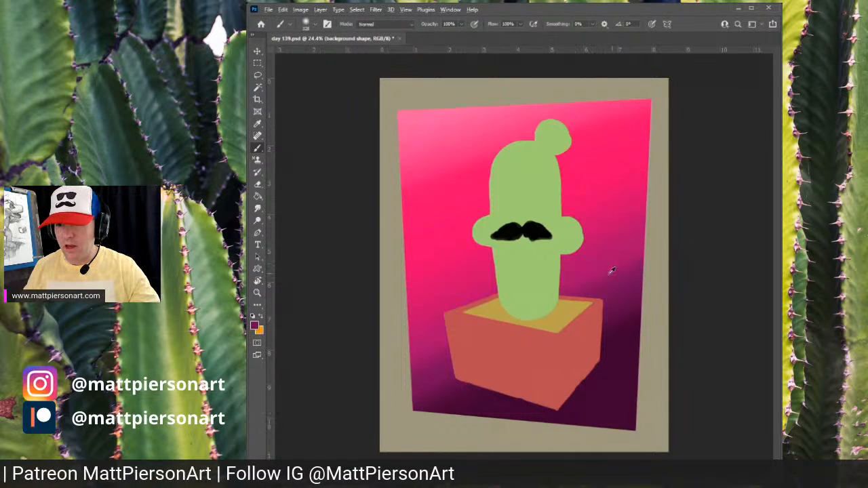
alt+click(620, 258)
alt+click(595, 280)
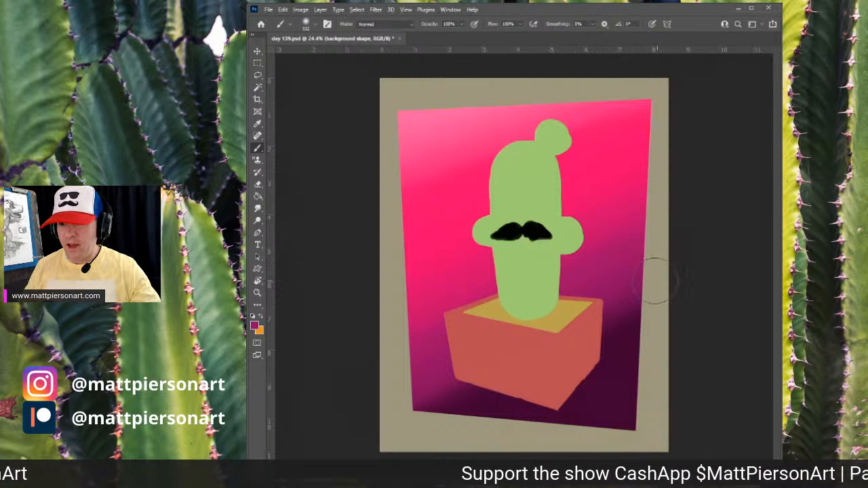
alt+click(634, 305)
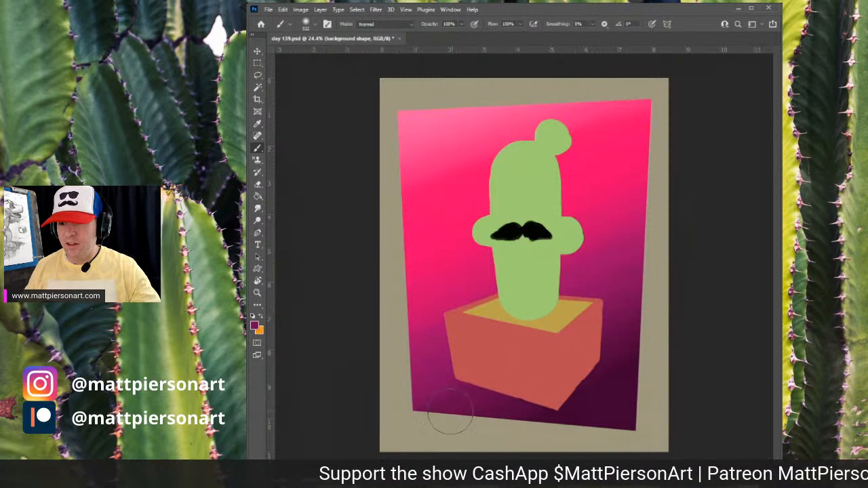
alt+click(650, 213)
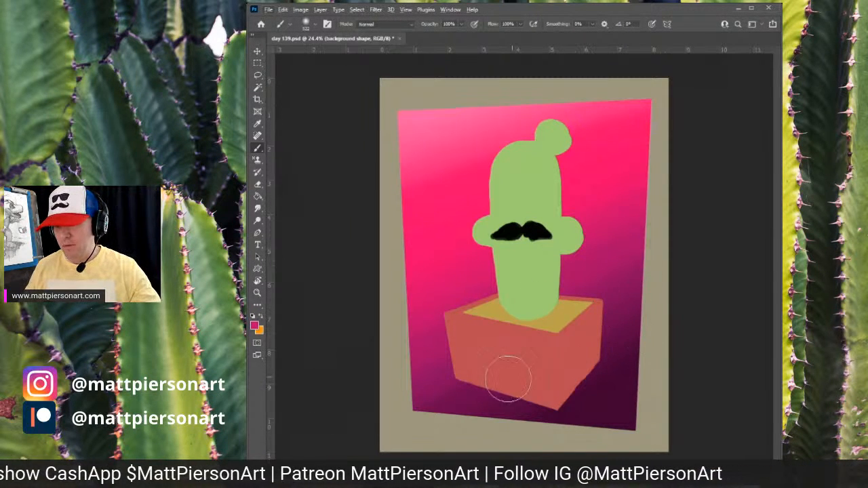
alt+click(630, 288)
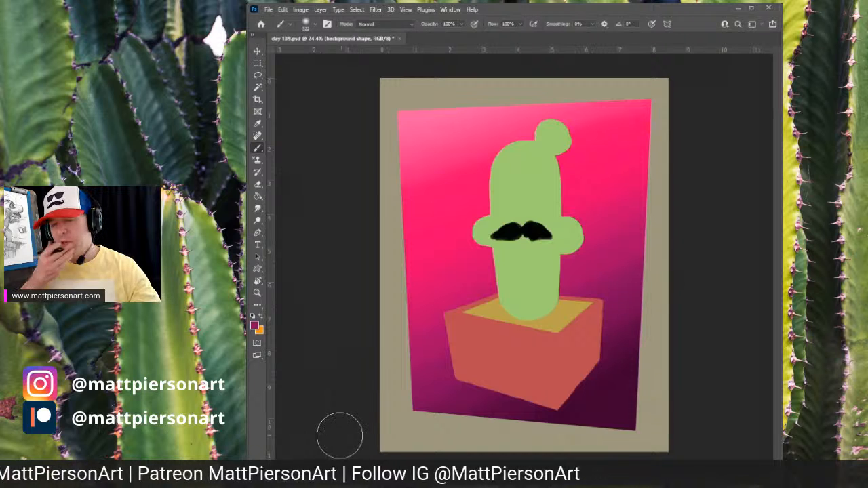
alt+click(619, 399)
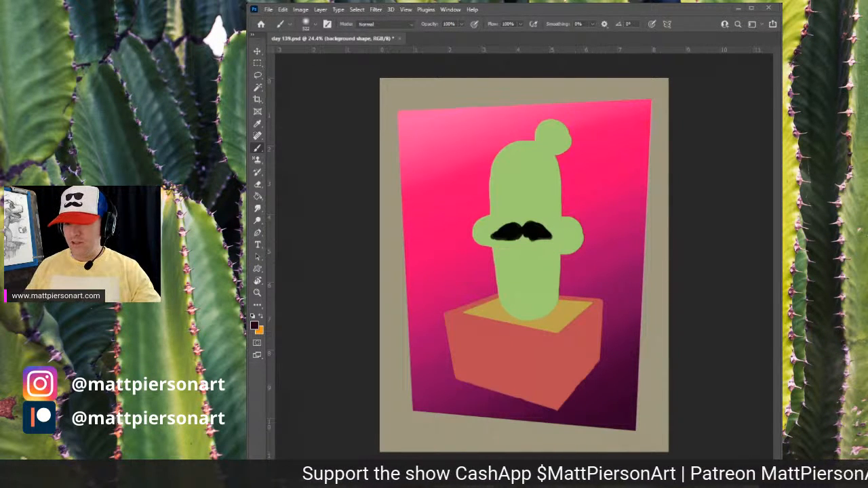
- Shade the pot's right side with a dark red textured brush on the pot layer
key(alt+[)
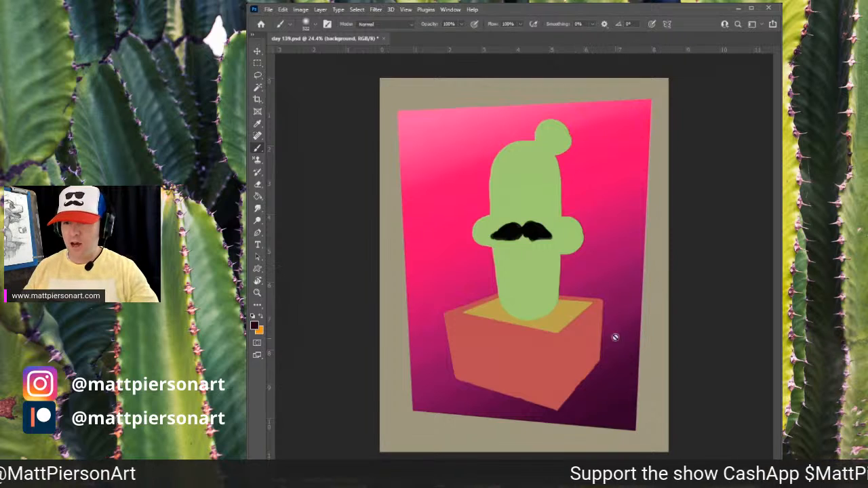
drag(608, 350, 557, 318)
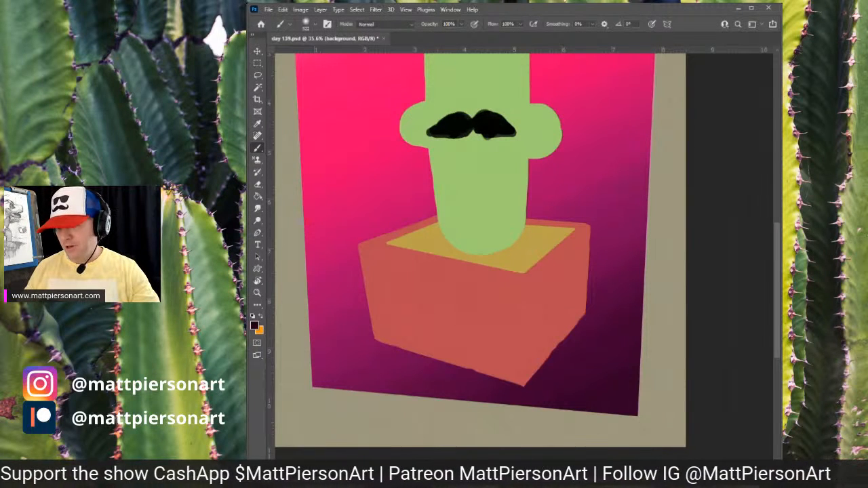
key(alt+])
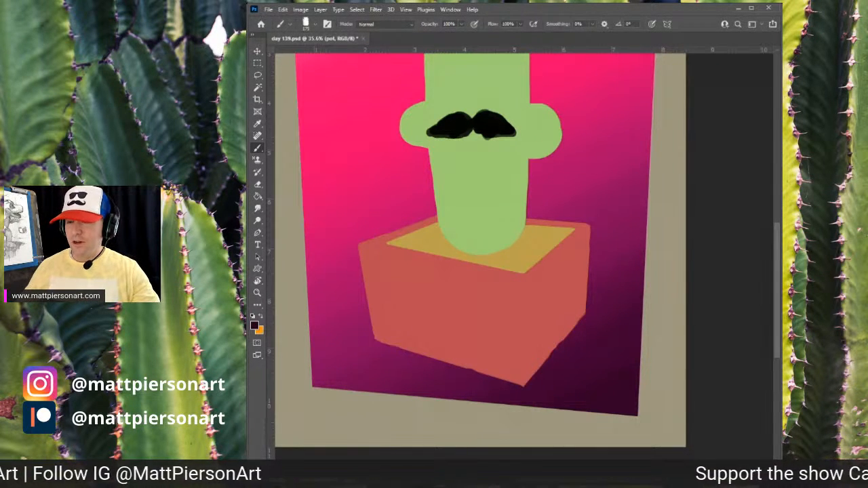
alt+click(556, 312)
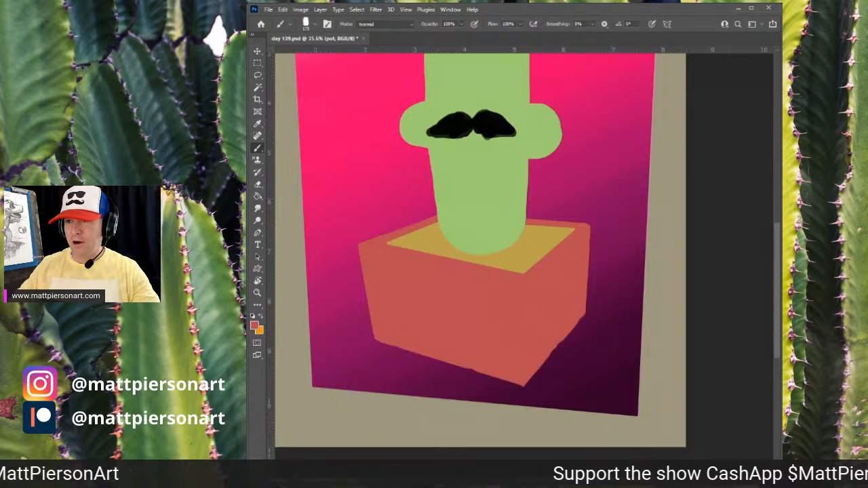
mouse_move(558, 289)
mouse_down()
mouse_move(539, 267)
mouse_move(523, 382)
mouse_move(539, 277)
mouse_move(534, 411)
mouse_up()
key(ctrl+z)
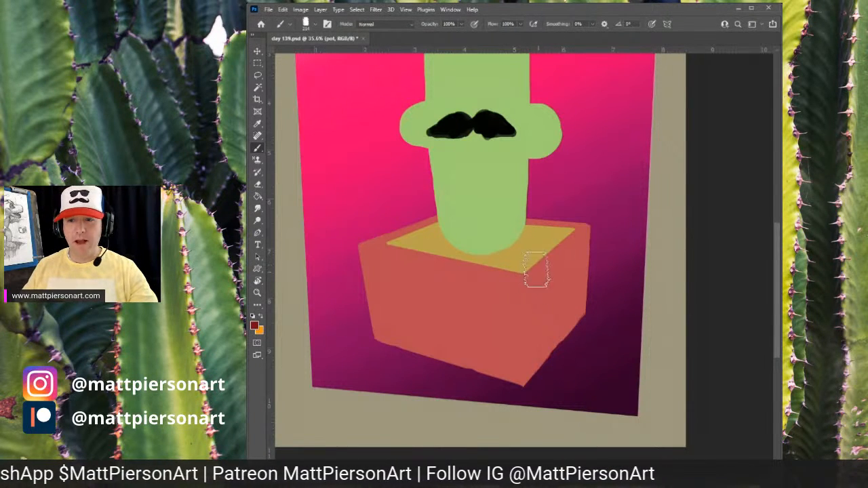
mouse_move(536, 266)
mouse_down()
mouse_move(531, 383)
mouse_move(537, 276)
mouse_move(530, 376)
mouse_move(554, 271)
mouse_move(547, 256)
mouse_move(546, 370)
mouse_move(576, 220)
mouse_move(553, 321)
mouse_move(534, 319)
mouse_move(532, 380)
mouse_up()
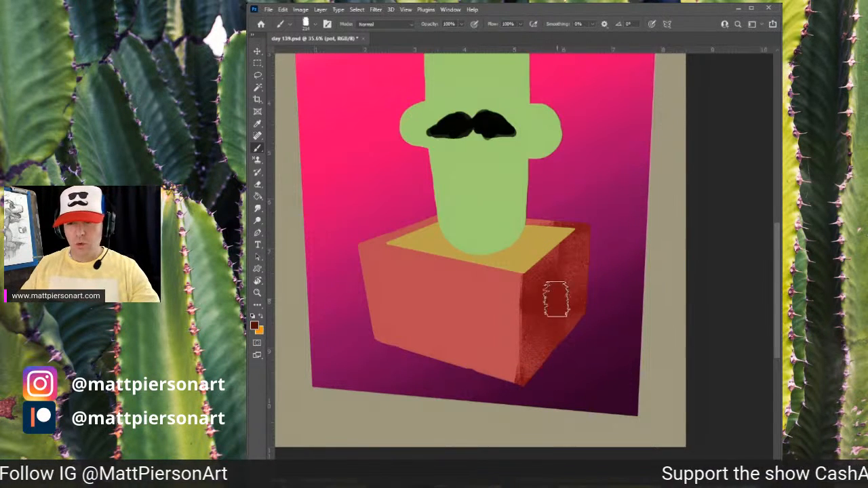
mouse_move(556, 294)
mouse_down()
mouse_move(542, 268)
mouse_move(539, 382)
mouse_move(563, 240)
mouse_move(577, 261)
mouse_up()
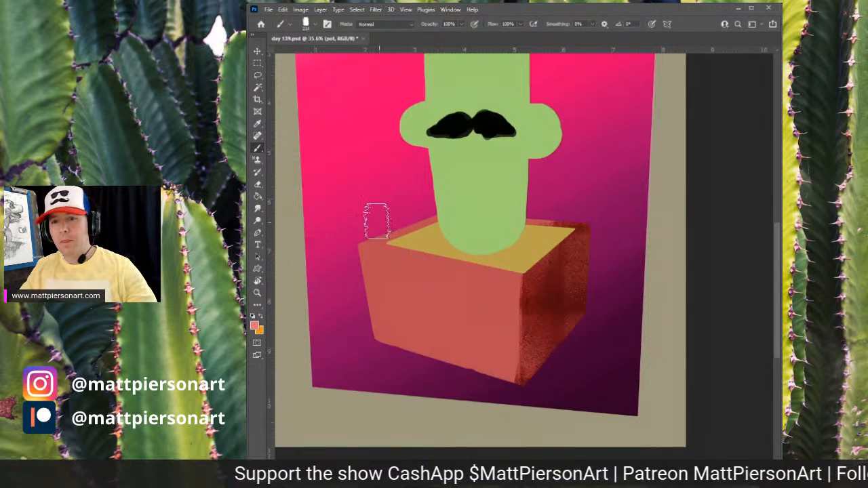
- Add light salmon texture across the pot's front face and deepen the dark texture on its right side
mouse_move(373, 239)
mouse_down()
mouse_move(384, 335)
mouse_move(369, 274)
mouse_move(392, 355)
mouse_move(414, 276)
mouse_move(429, 379)
mouse_move(431, 259)
mouse_move(449, 352)
mouse_move(467, 269)
mouse_move(469, 365)
mouse_move(491, 275)
mouse_move(484, 293)
mouse_move(498, 380)
mouse_move(497, 282)
mouse_move(500, 385)
mouse_move(501, 297)
mouse_move(506, 376)
mouse_up()
alt+click(580, 253)
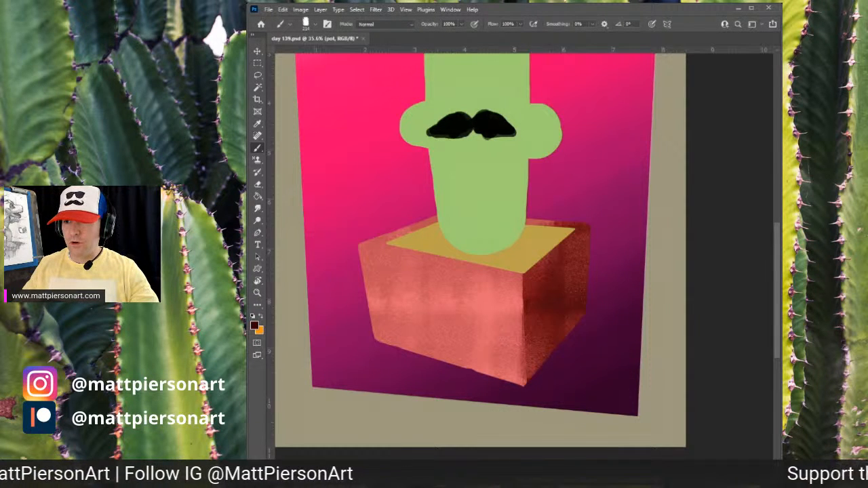
mouse_move(543, 258)
mouse_down()
mouse_move(533, 378)
mouse_move(542, 293)
mouse_move(545, 326)
mouse_move(540, 263)
mouse_move(543, 408)
mouse_move(540, 273)
mouse_move(539, 407)
mouse_move(555, 312)
mouse_move(596, 290)
mouse_move(560, 292)
mouse_up()
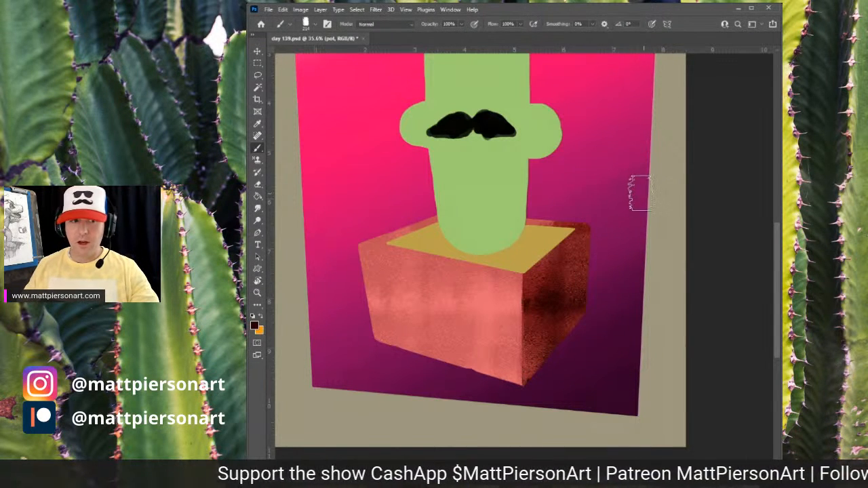
alt+click(499, 304)
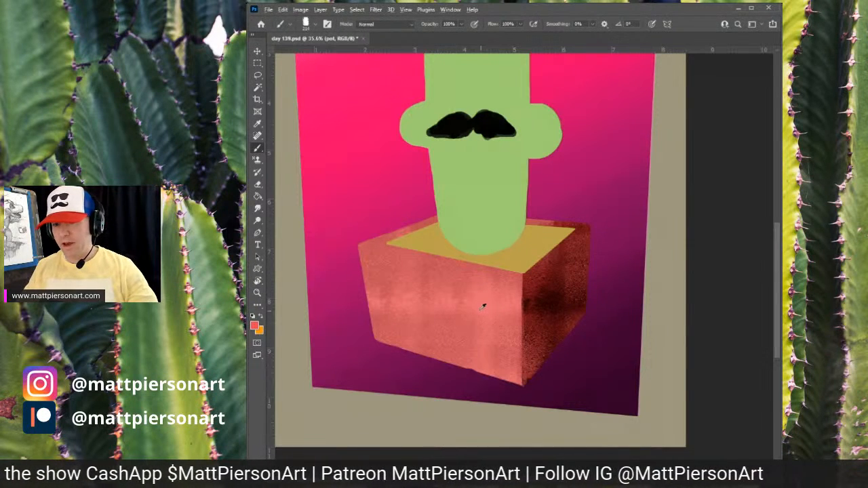
drag(473, 313, 502, 312)
mouse_move(444, 317)
mouse_down()
mouse_move(407, 313)
mouse_move(475, 300)
mouse_up()
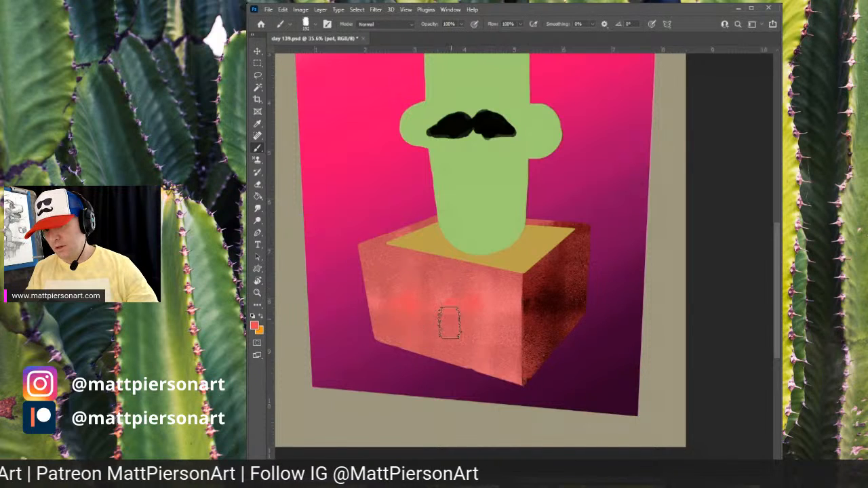
mouse_move(479, 334)
mouse_down()
mouse_move(477, 364)
mouse_move(488, 358)
mouse_up()
- Add light texture to the left part of the pot's front face and try another dark stroke on its right side
alt+click(408, 269)
drag(402, 291, 438, 310)
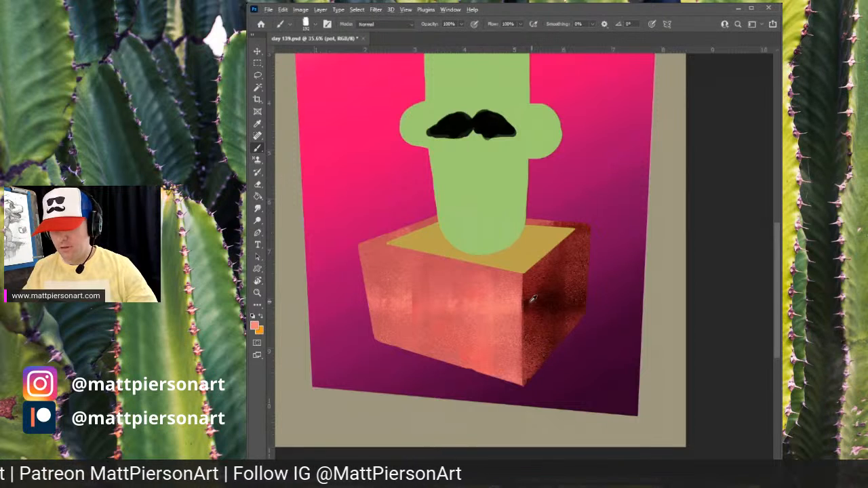
alt+click(530, 303)
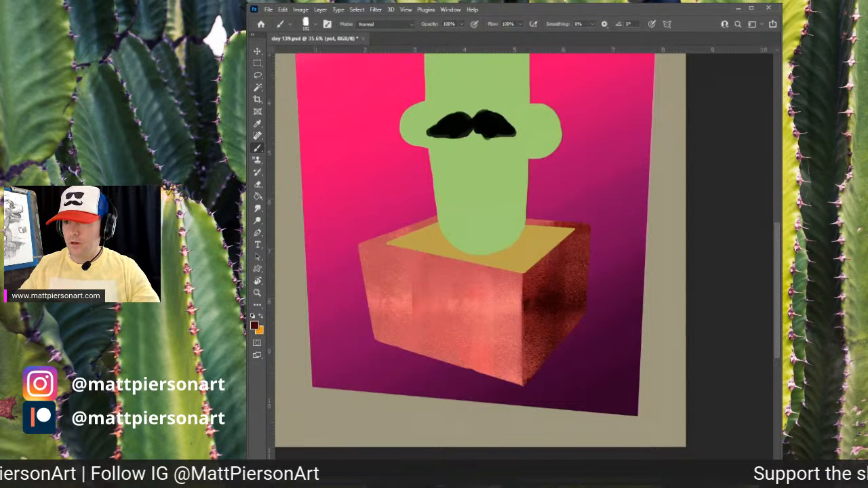
drag(536, 299, 531, 398)
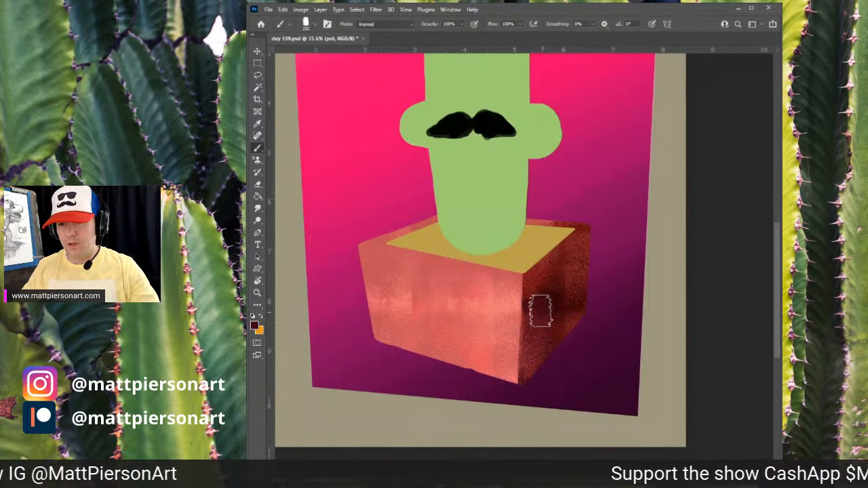
key(ctrl+z)
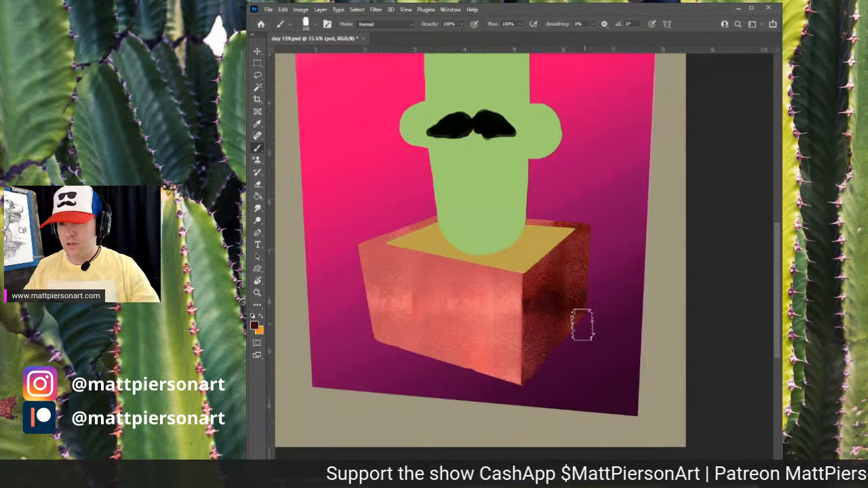
- Sample colors from the pot and paint a warm reddish band across the middle of the pot's front face
alt+click(476, 338)
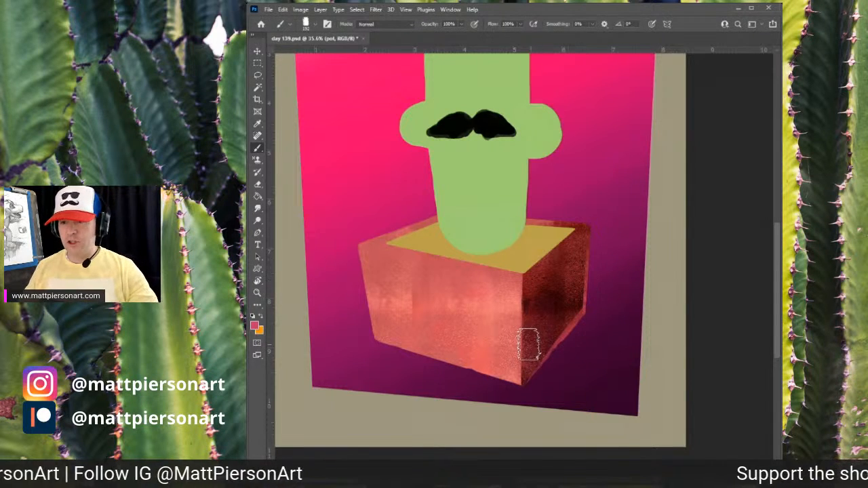
alt+click(487, 307)
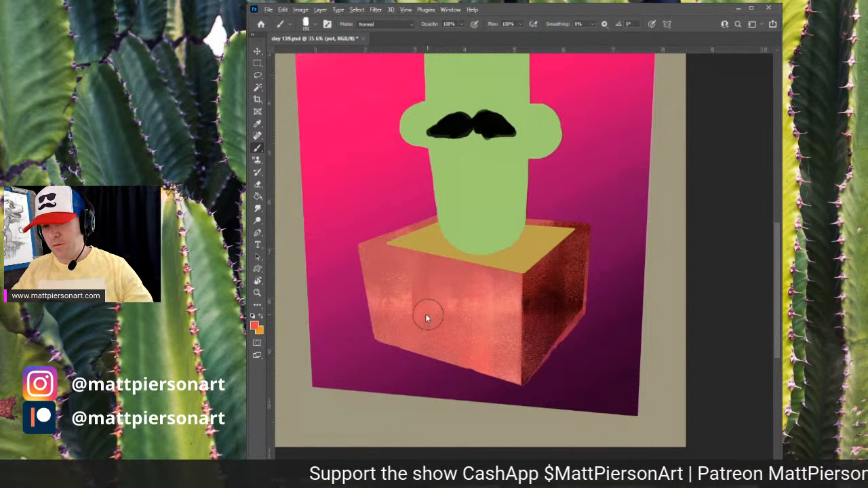
mouse_move(398, 316)
mouse_down()
mouse_move(411, 307)
mouse_move(444, 311)
mouse_move(454, 282)
mouse_move(483, 309)
mouse_up()
alt+click(485, 311)
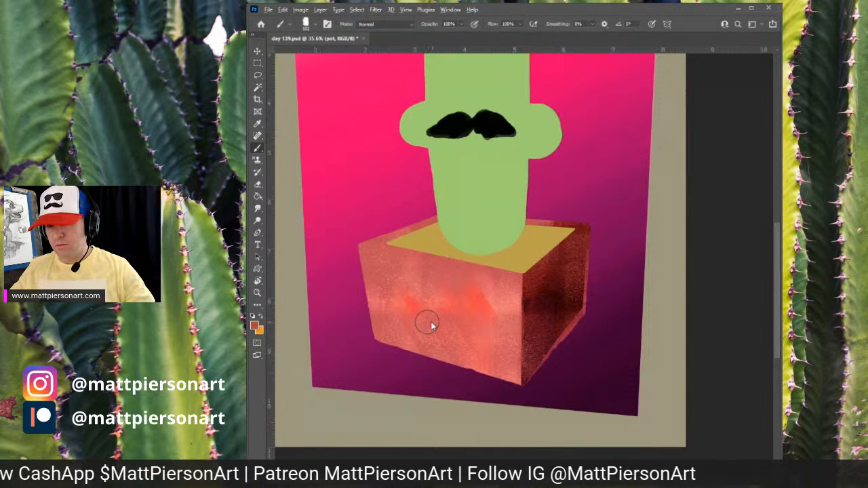
- Set the brush opacity to 94%, paint a diagonal stroke over the pot's front, and undo the last four strokes
key(9)
key(4)
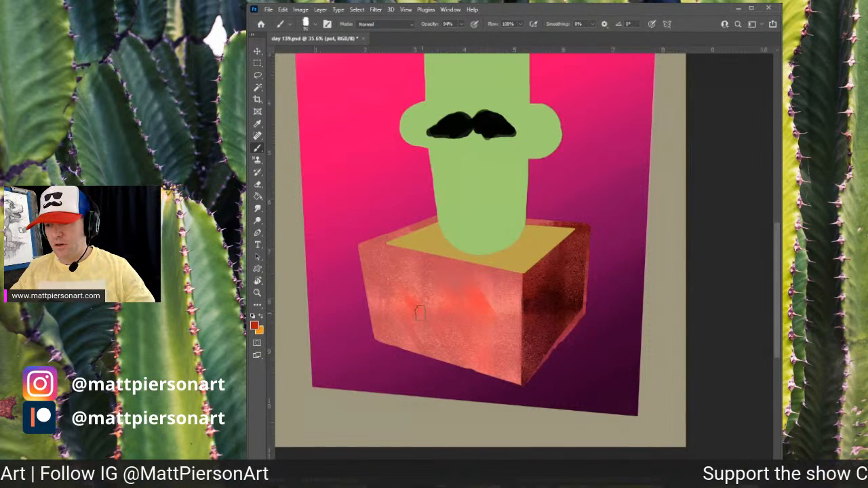
mouse_move(380, 270)
mouse_down()
mouse_move(398, 348)
mouse_move(402, 311)
mouse_move(414, 300)
mouse_move(439, 365)
mouse_move(481, 295)
mouse_move(434, 297)
mouse_move(472, 336)
mouse_up()
key(ctrl+z)
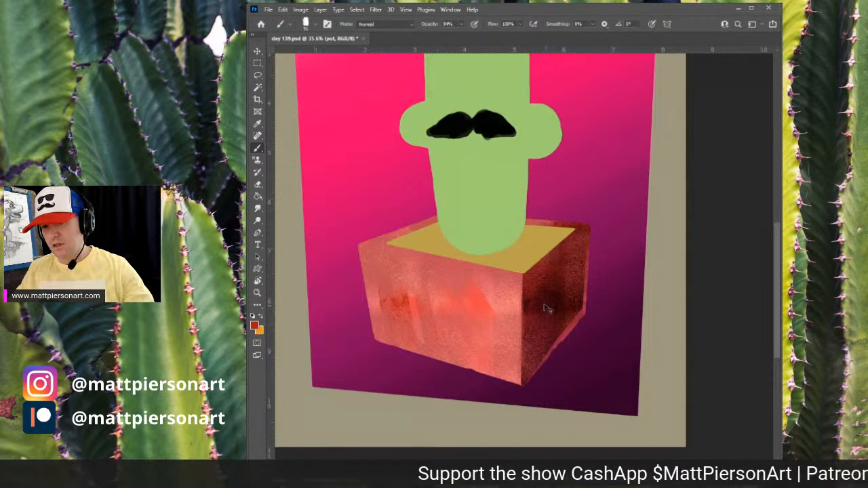
key(ctrl+z)
key(ctrl+z)
key(ctrl+z)
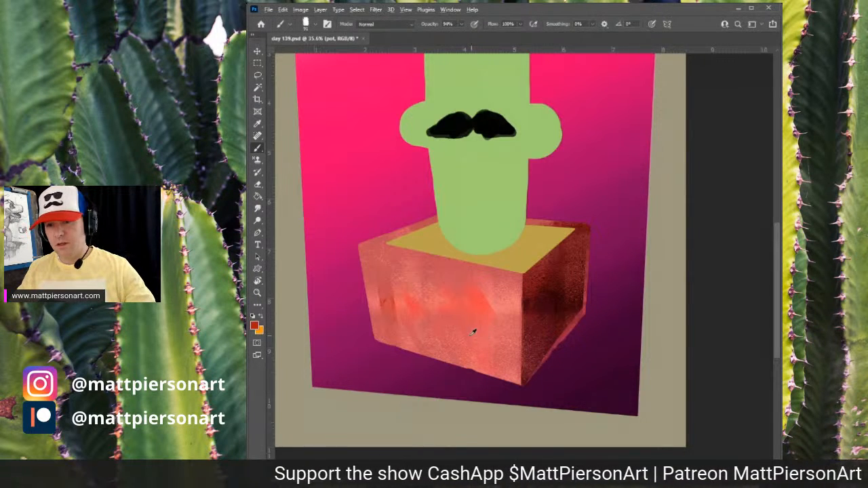
- Choose a textured brush, sample a light salmon, and paint light texture over the left part of the pot's front
alt+right_click(473, 335)
drag(480, 314, 401, 323)
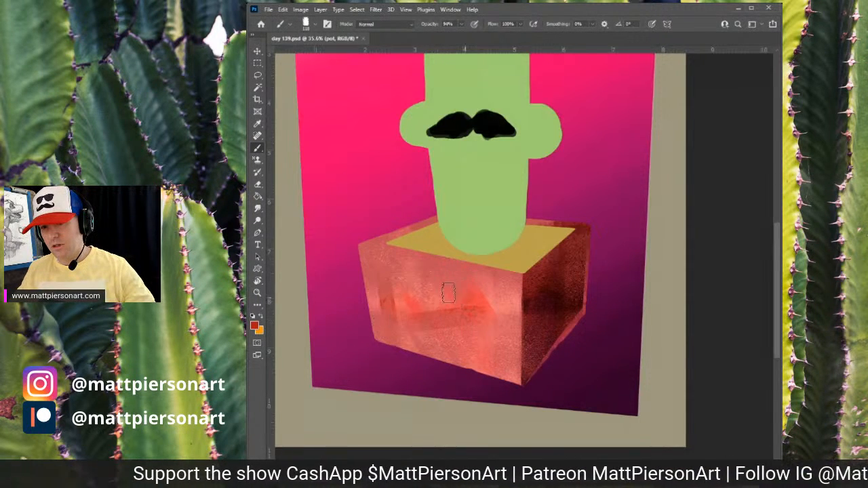
drag(449, 294, 416, 319)
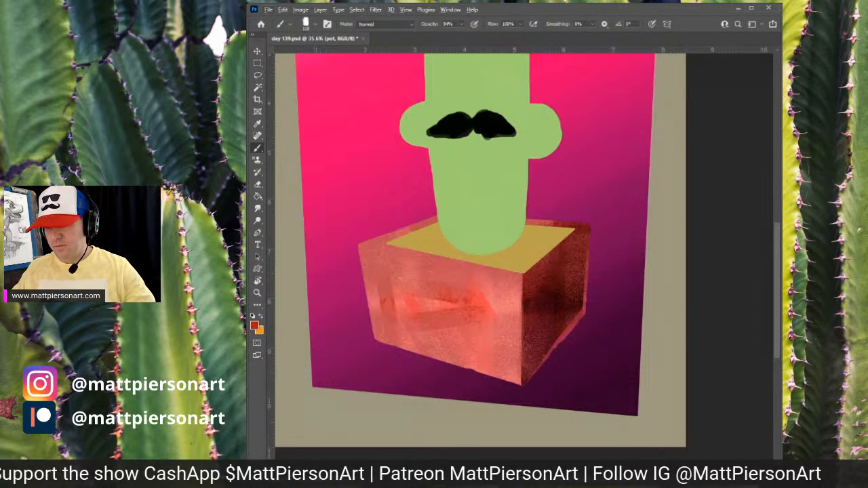
alt+click(506, 305)
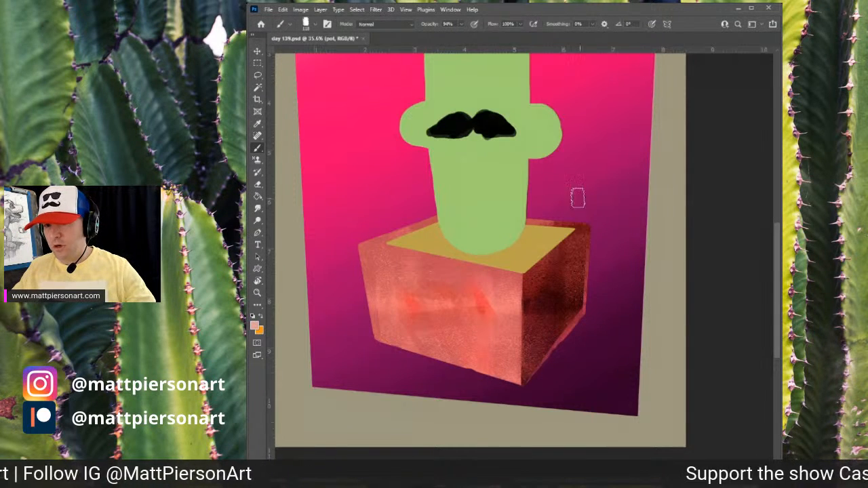
mouse_move(369, 268)
mouse_down()
mouse_move(477, 384)
mouse_move(480, 294)
mouse_move(440, 371)
mouse_move(372, 274)
mouse_move(435, 370)
mouse_up()
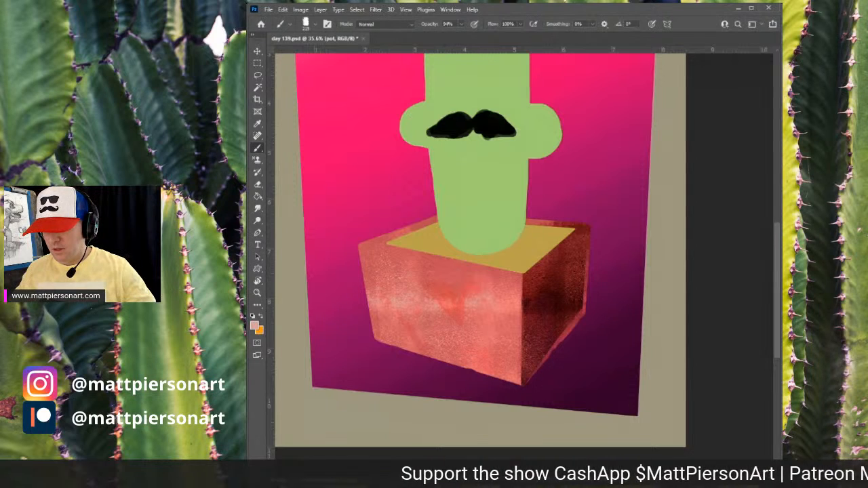
- Create a new layer for rim details and erase a small mark near the pot's top edge
key(ctrl+alt+shift+n)
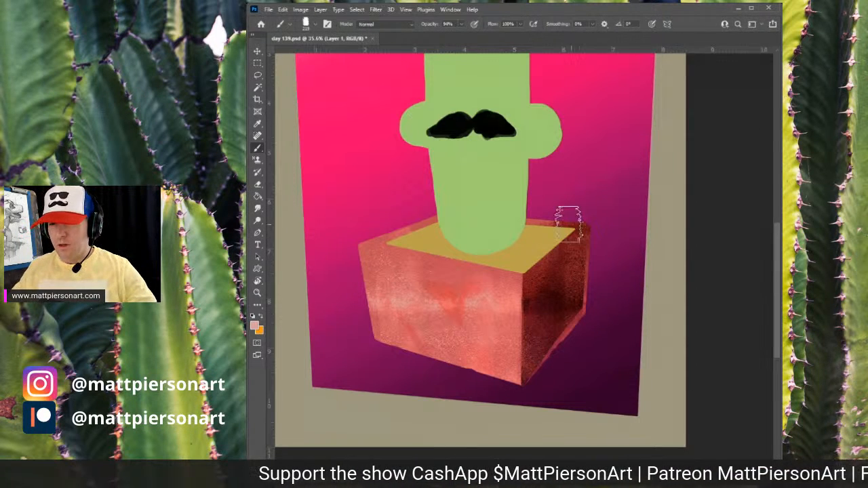
alt+click(560, 219)
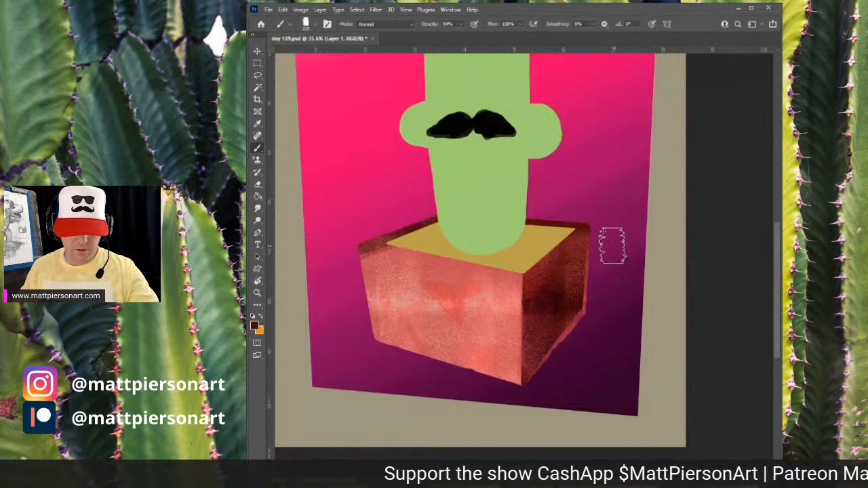
key(e)
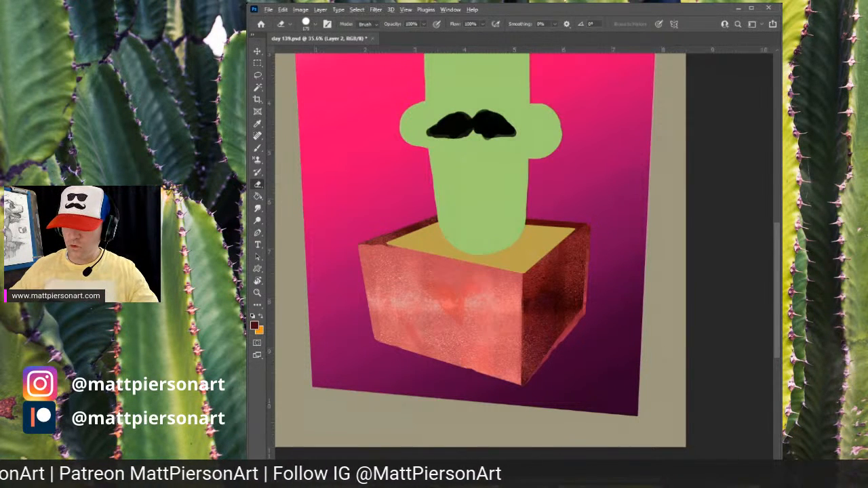
key(r)
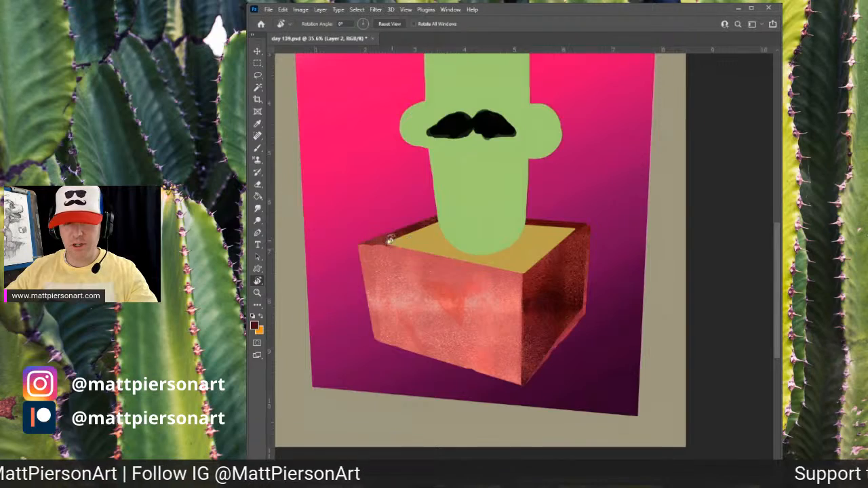
mouse_move(391, 237)
mouse_down()
mouse_move(461, 156)
mouse_move(495, 160)
mouse_move(527, 184)
mouse_move(517, 175)
mouse_up()
key(e)
mouse_move(559, 225)
mouse_down()
mouse_move(537, 245)
mouse_move(564, 232)
mouse_up()
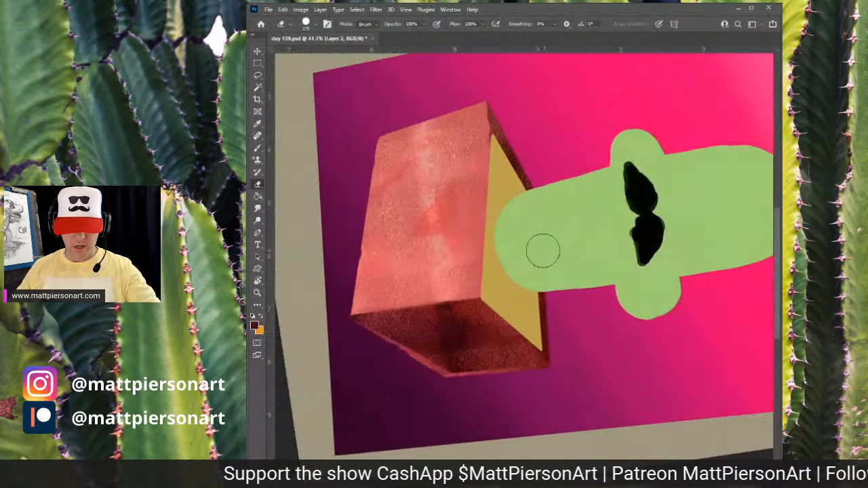
- Shrink the brush, sample light salmon, and paint a thin rim highlight along the pot's top front edges
key(b)
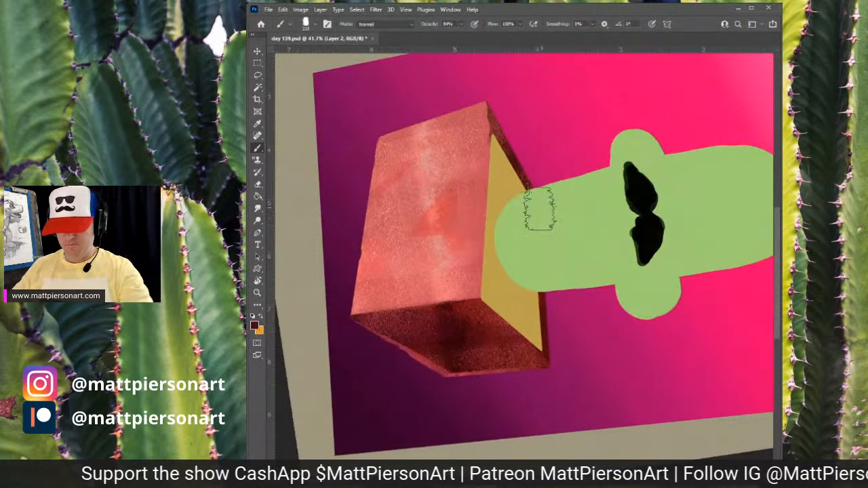
key(bracketleft)
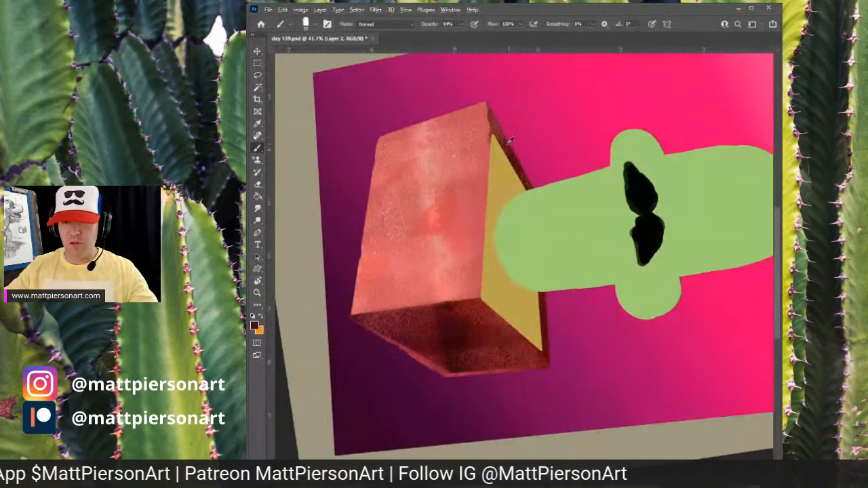
alt+click(487, 149)
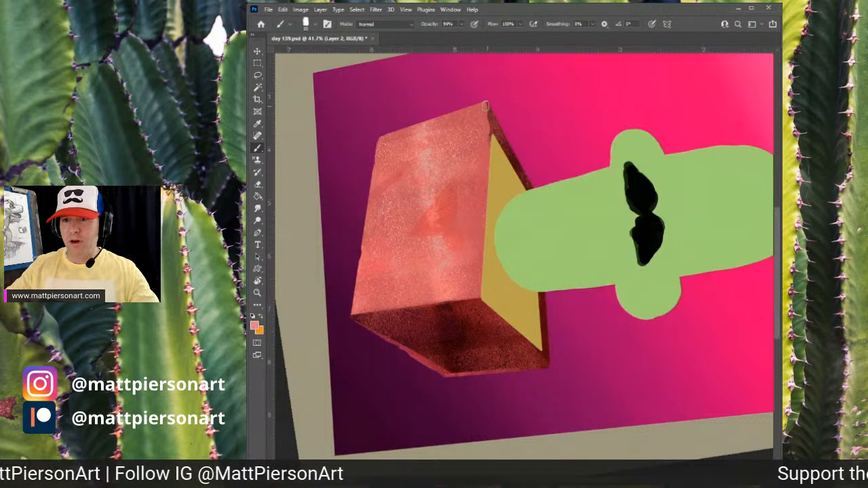
mouse_move(485, 105)
mouse_down()
mouse_move(475, 277)
mouse_move(477, 269)
mouse_up()
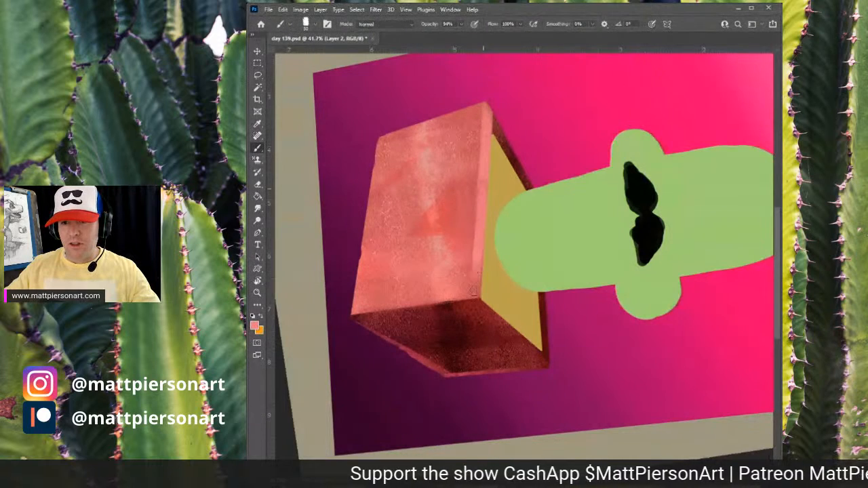
drag(480, 204, 477, 298)
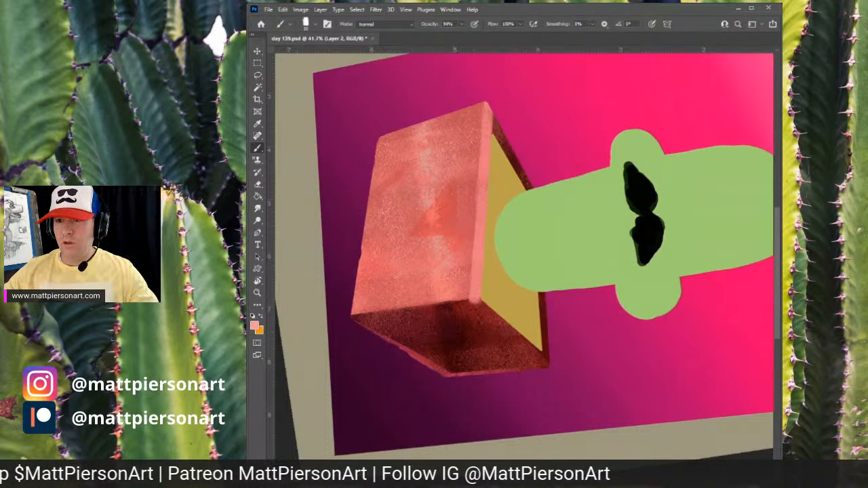
mouse_move(488, 104)
mouse_down()
mouse_move(536, 187)
mouse_move(532, 183)
mouse_up()
drag(511, 150, 531, 182)
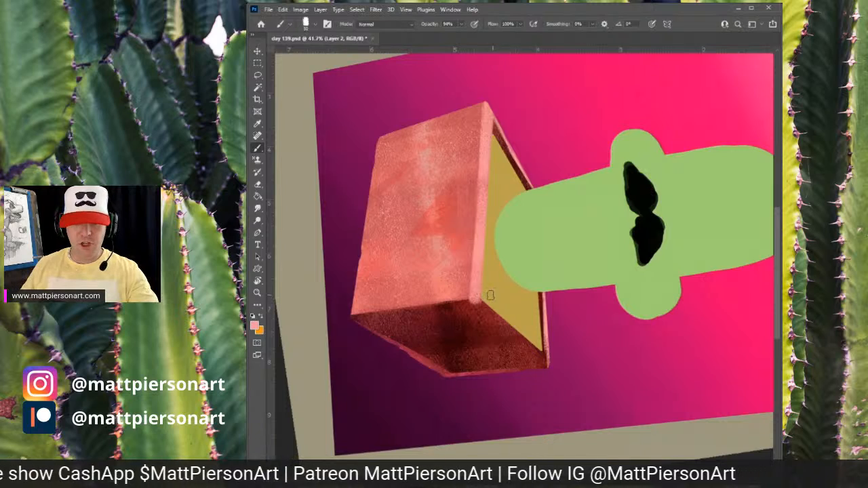
- Paint the light rim highlight along the pot's top right edge
key(r)
mouse_move(460, 276)
mouse_down()
mouse_move(455, 359)
mouse_move(510, 372)
mouse_up()
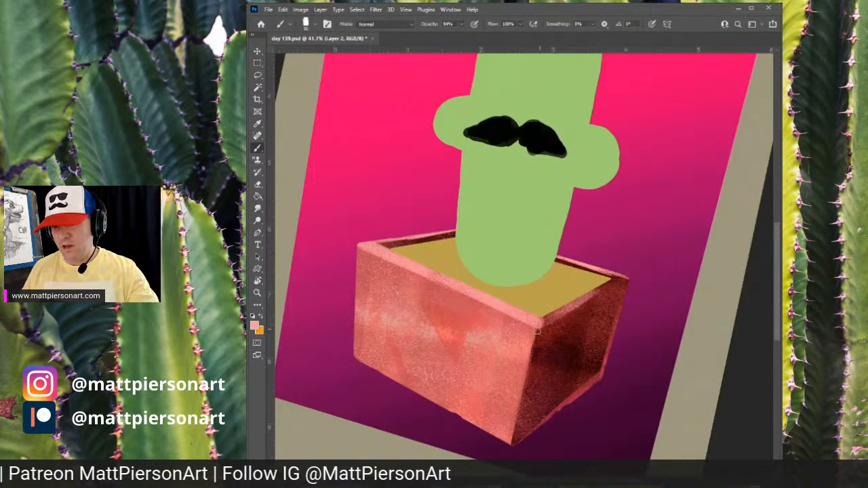
key(ctrl+z)
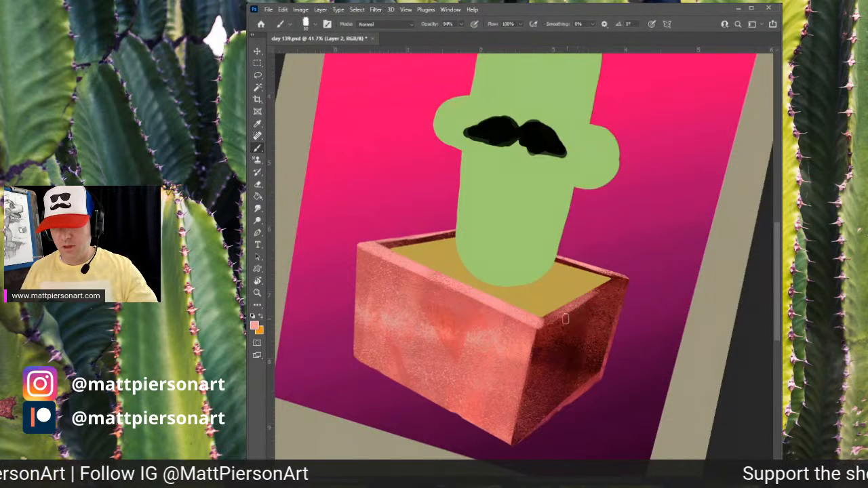
drag(545, 324, 622, 278)
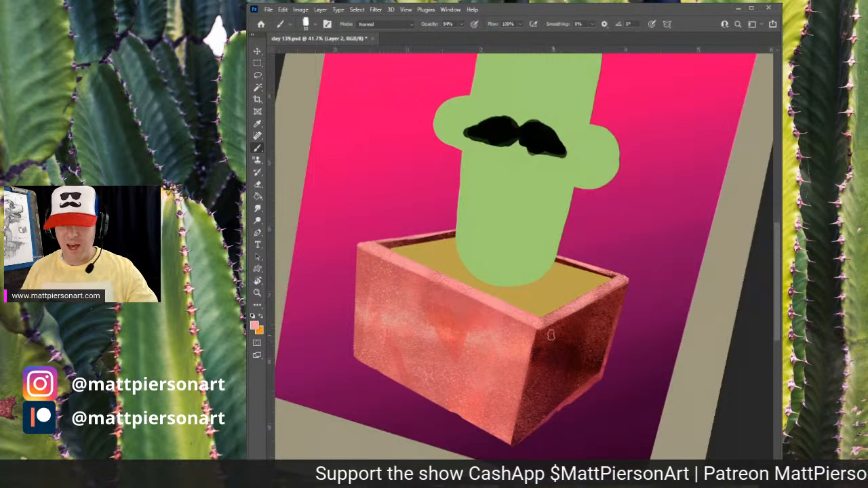
- On a new layer, paint a bright pink reflected glow along the bottom edge of the pot
alt+click(562, 353)
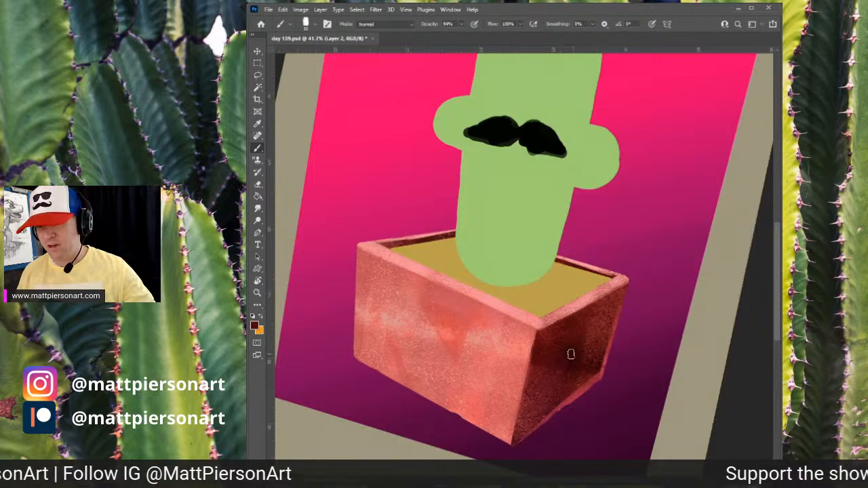
key(r)
drag(517, 202, 504, 205)
key(b)
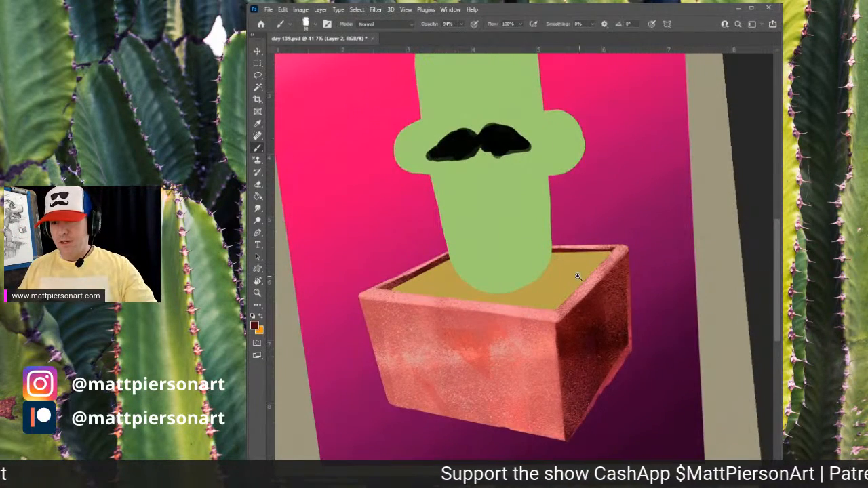
scroll(584, 283, down, 2)
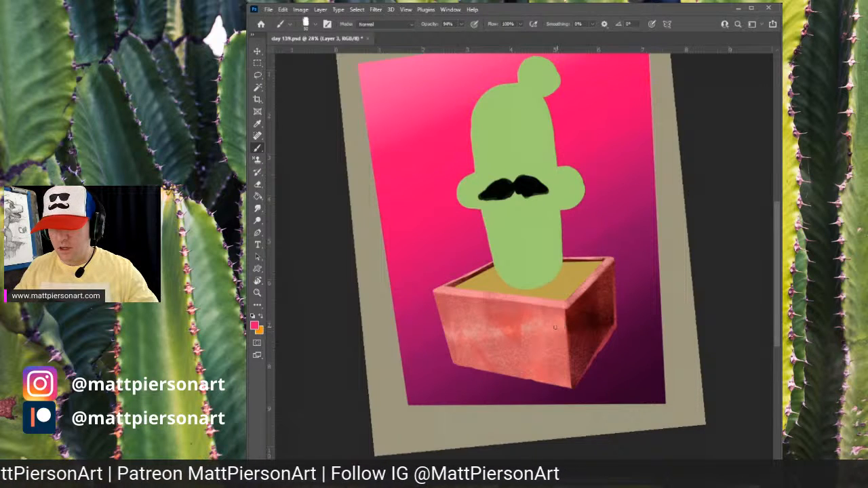
mouse_move(563, 311)
mouse_down()
mouse_move(563, 365)
mouse_move(564, 345)
mouse_up()
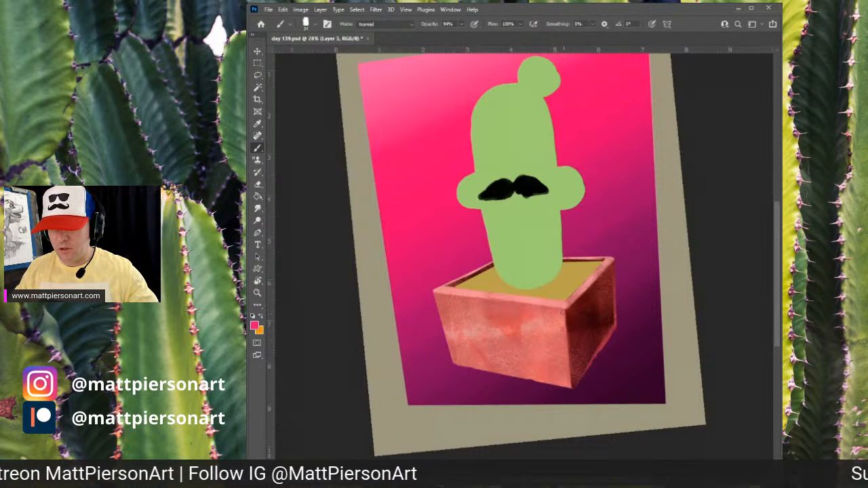
drag(523, 313, 588, 295)
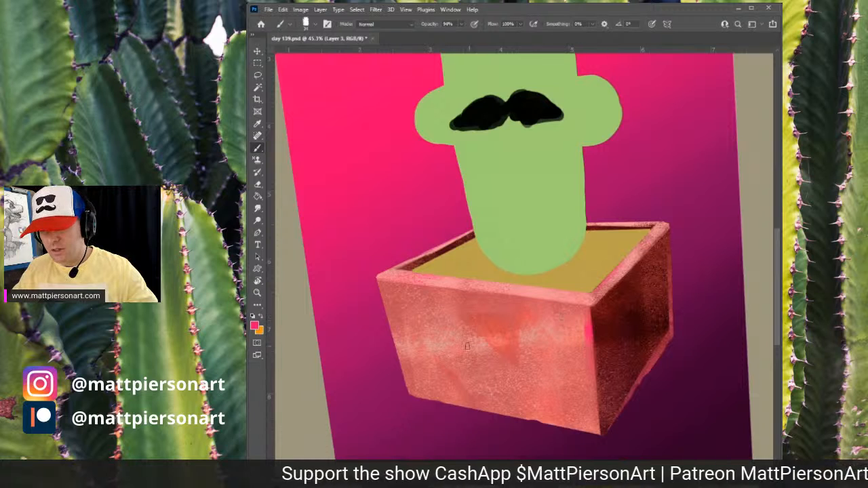
alt+right_click(399, 335)
mouse_move(387, 334)
mouse_down()
mouse_move(398, 372)
mouse_move(383, 328)
mouse_move(420, 382)
mouse_move(399, 387)
mouse_move(471, 410)
mouse_move(436, 411)
mouse_move(477, 412)
mouse_move(429, 392)
mouse_move(616, 426)
mouse_up()
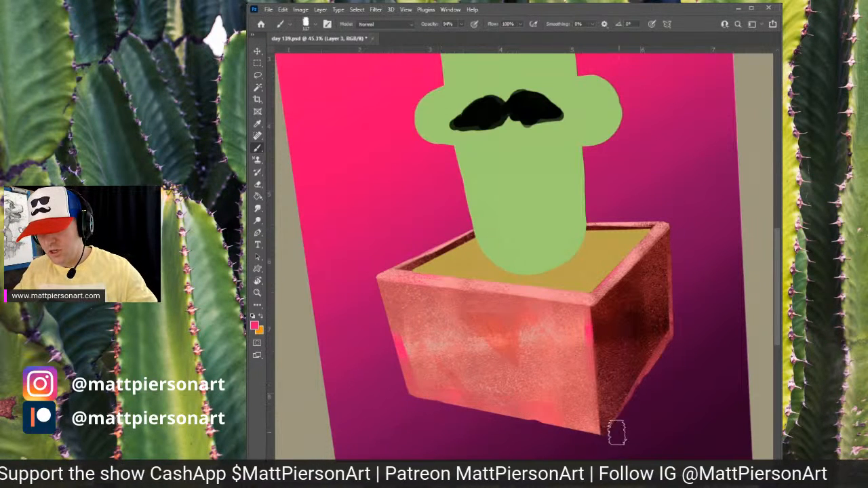
- Pick a green and add mossy green texture across the pot's front face and onto its right side
alt+right_click(463, 329)
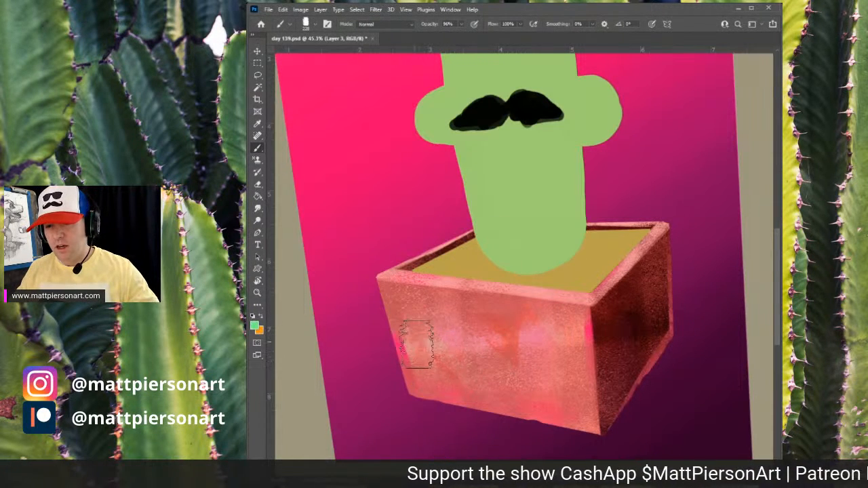
drag(421, 343, 536, 336)
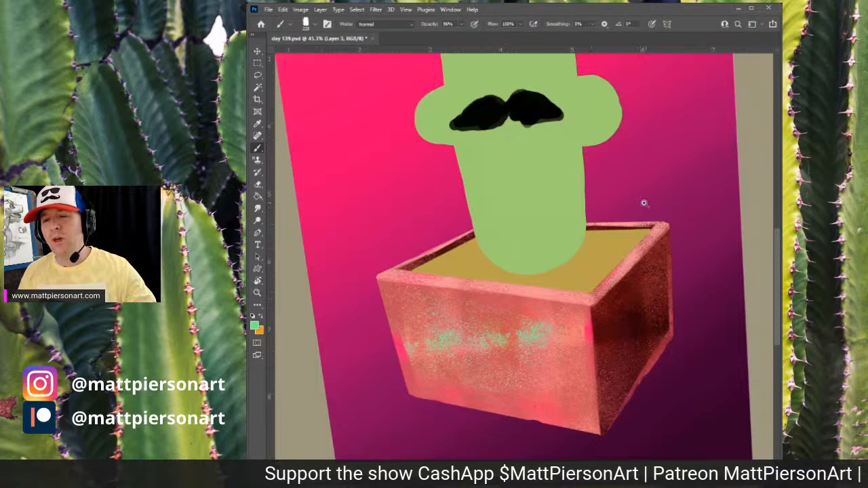
drag(645, 204, 612, 249)
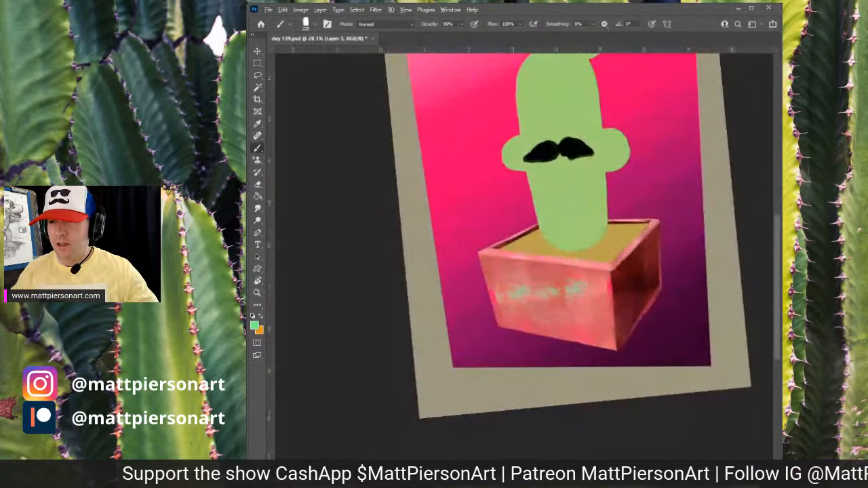
click(635, 282)
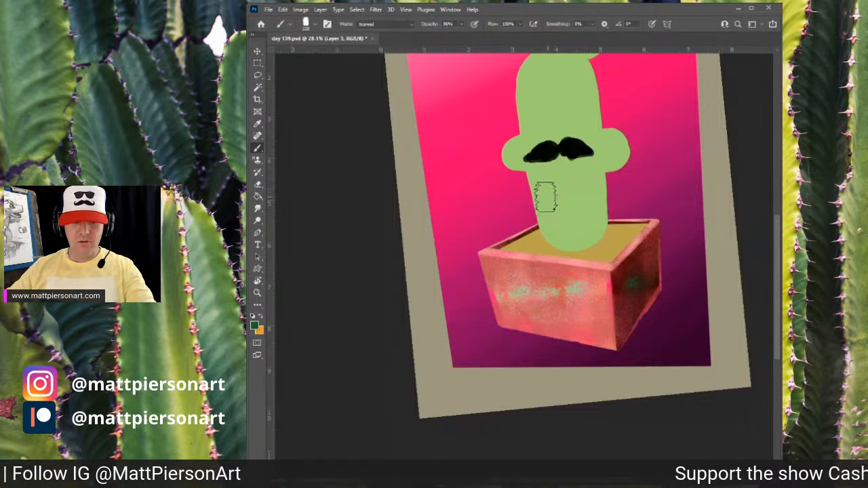
key(Escape)
drag(624, 269, 595, 300)
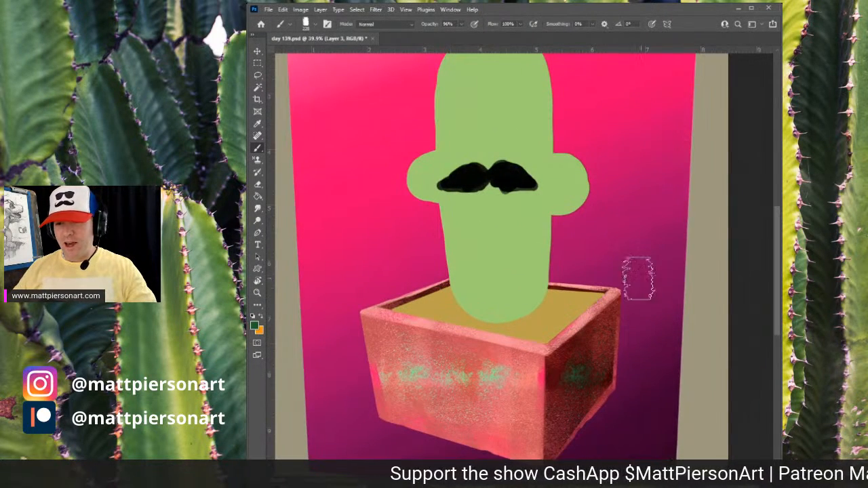
- On the sand layer, sample a light sand colour and texture the soil surface inside the pot
key(alt+[)
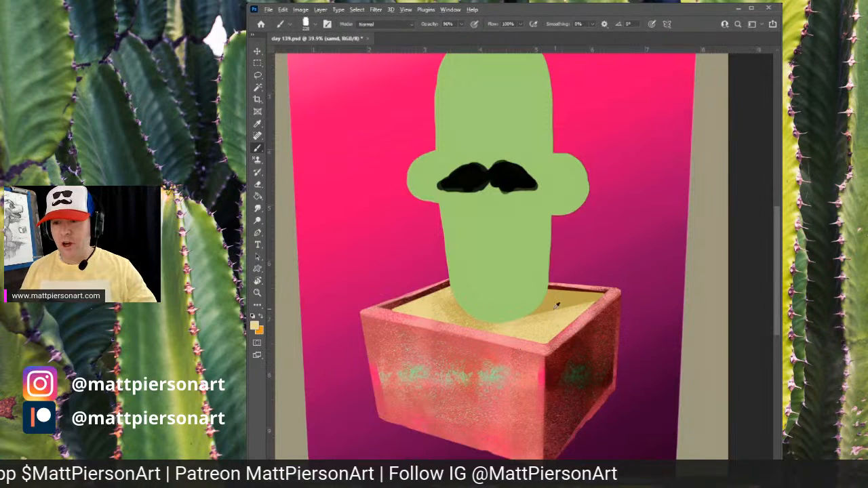
alt+click(550, 295)
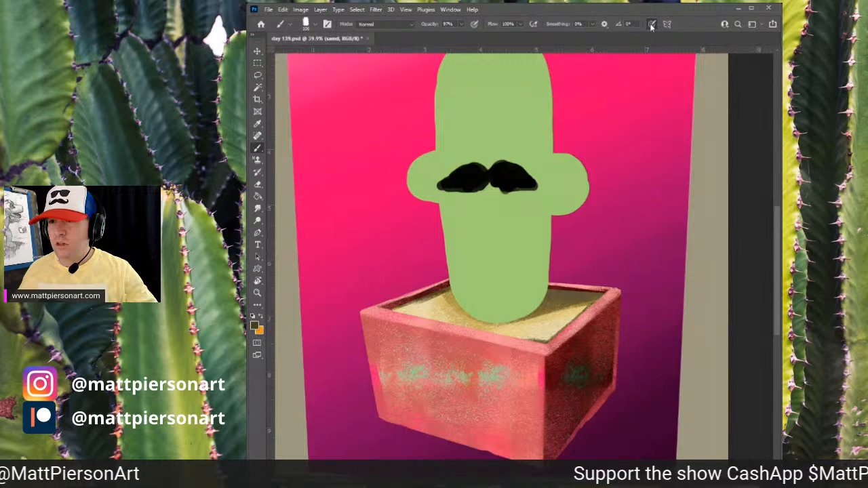
mouse_move(554, 299)
mouse_down()
mouse_move(577, 310)
mouse_move(451, 331)
mouse_up()
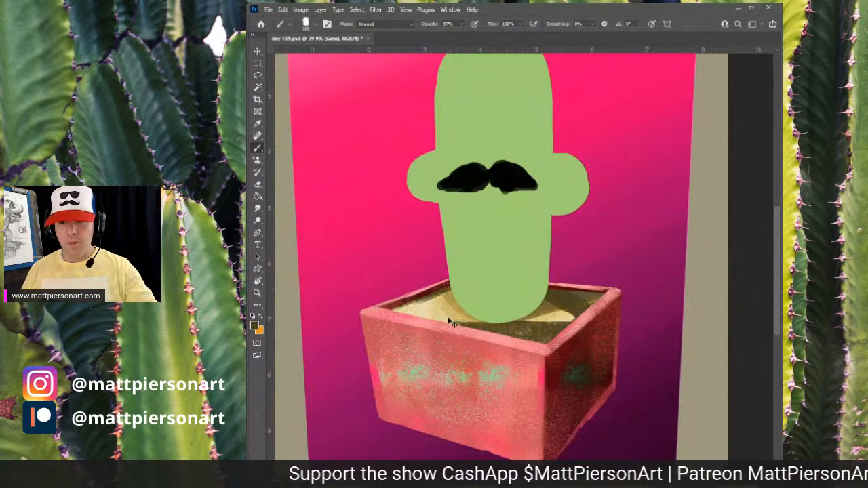
key(ctrl+z)
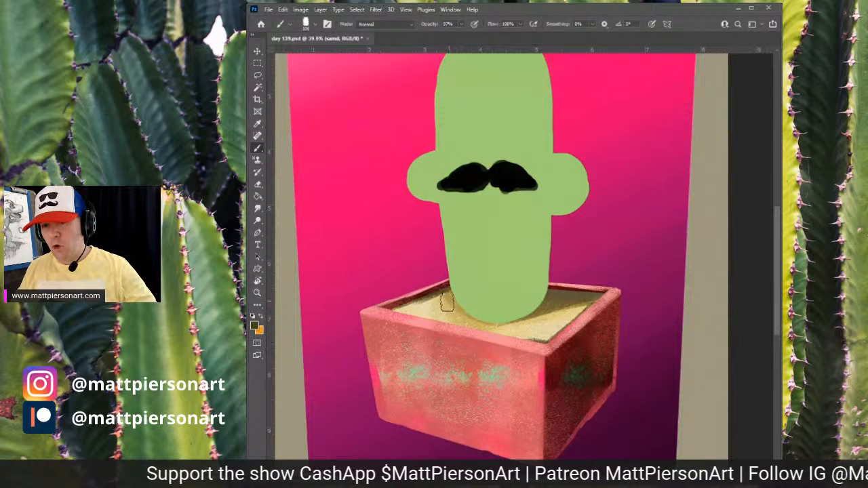
alt+click(429, 305)
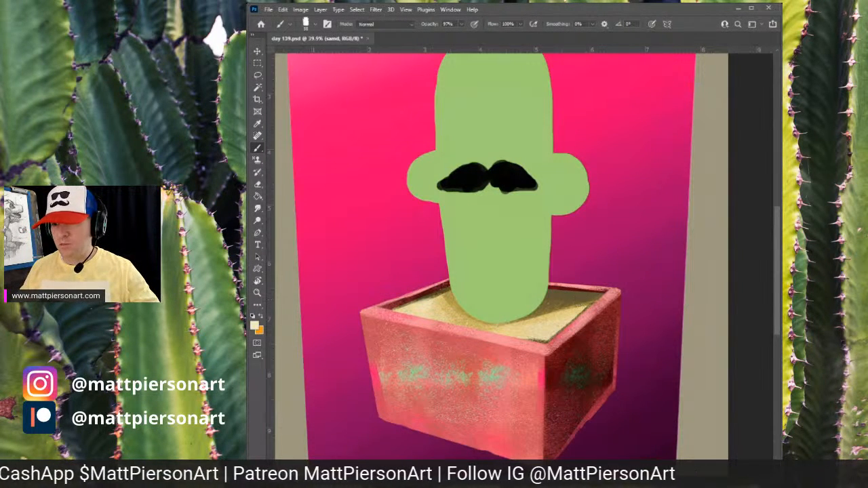
key(alt+])
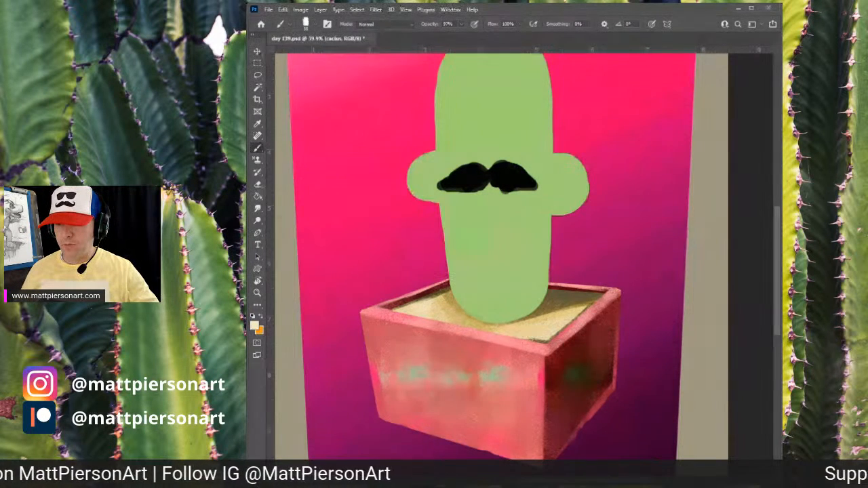
scroll(502, 257, up, 1)
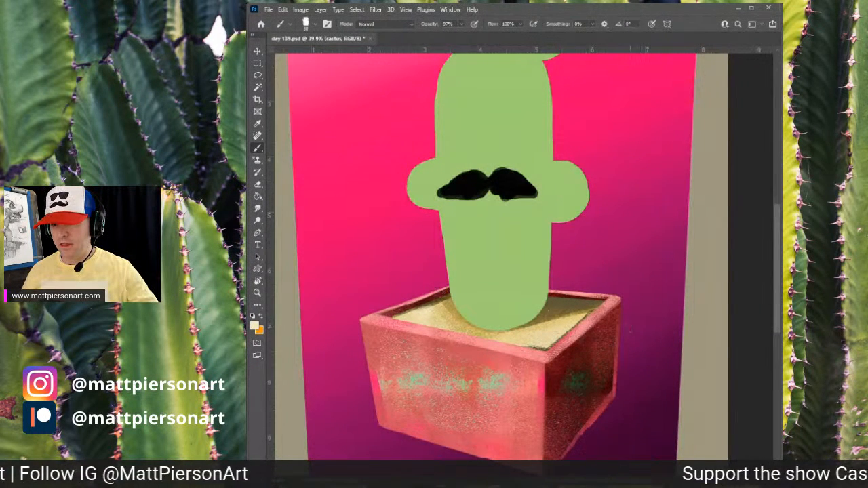
- Pick a dark navy and paint a shadow across the back of the soil surface along the pot's rear walls
key(alt+[)
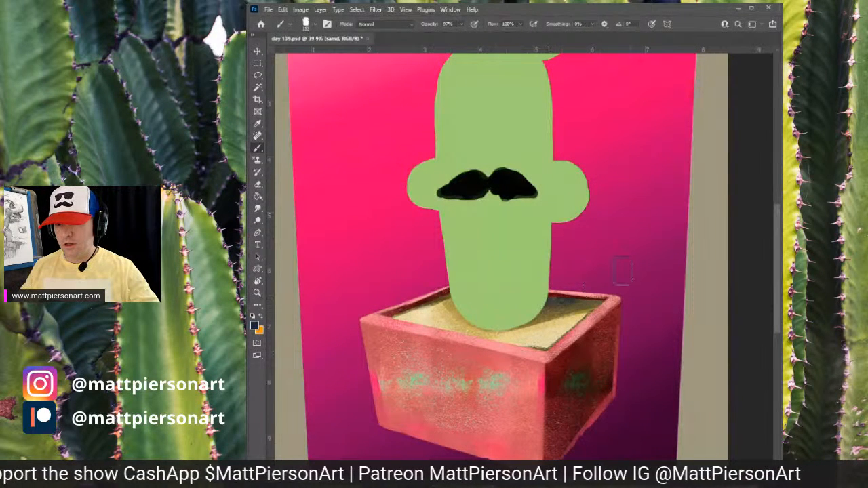
drag(485, 325, 585, 302)
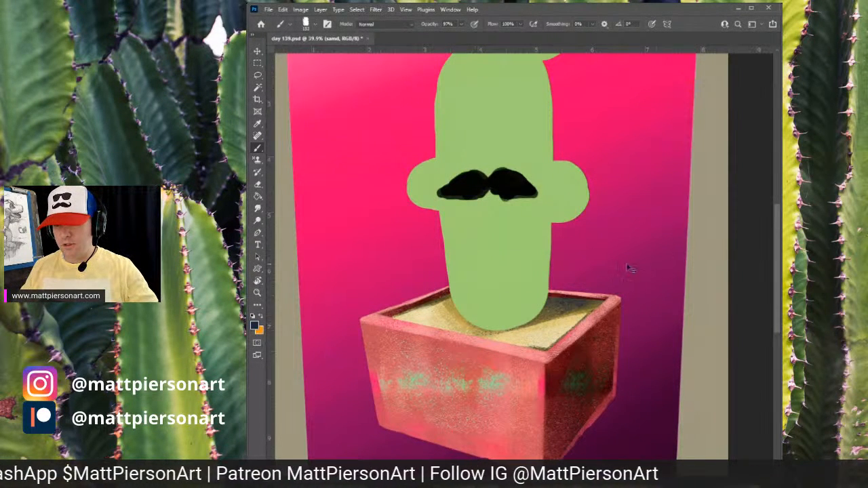
key(ctrl+z)
drag(520, 308, 585, 302)
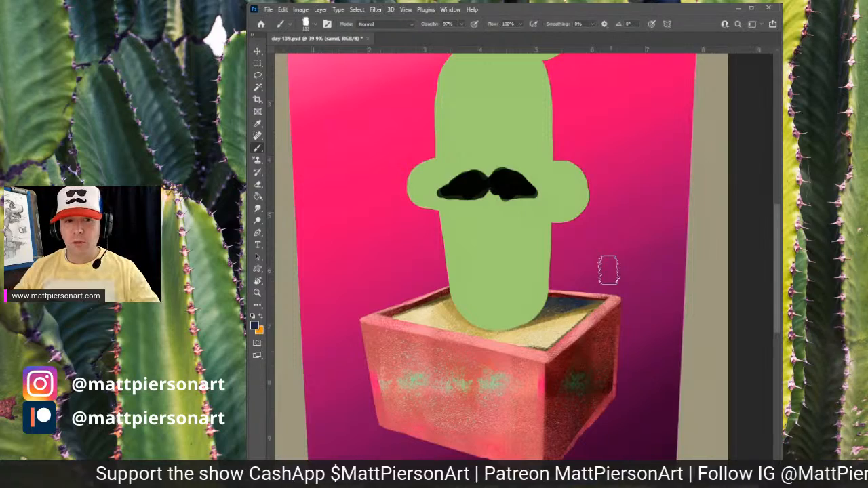
drag(578, 347, 645, 325)
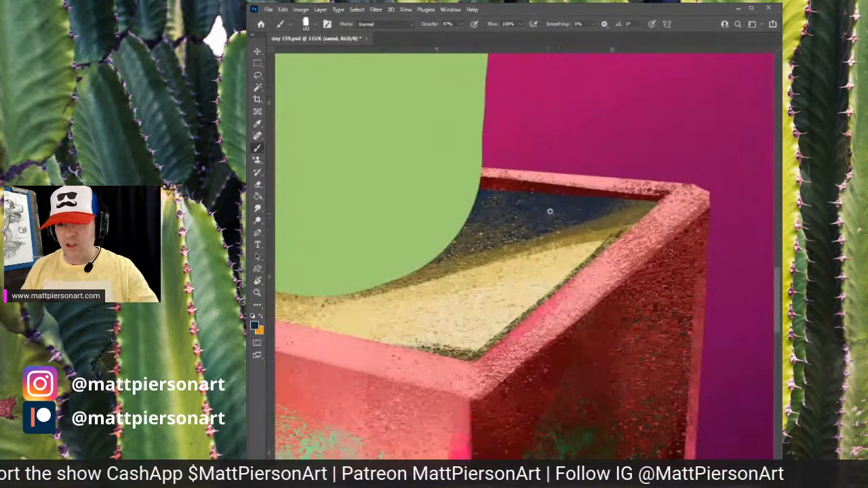
drag(607, 216, 536, 244)
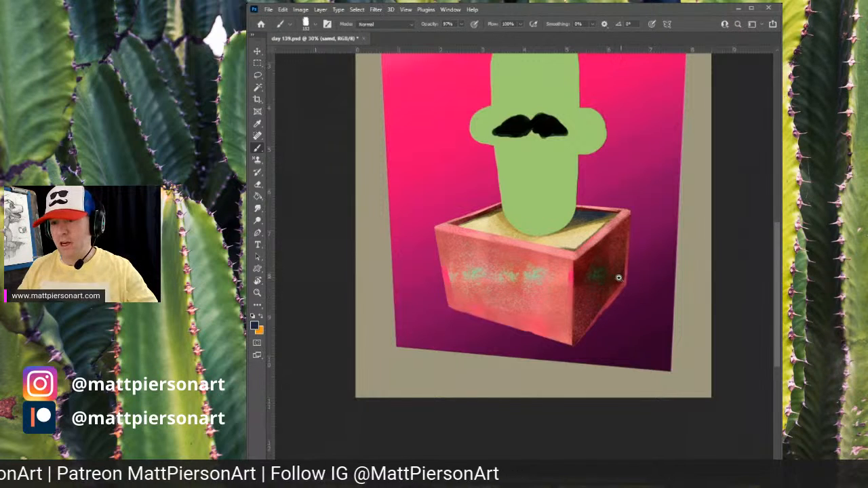
drag(619, 278, 634, 282)
drag(642, 233, 623, 271)
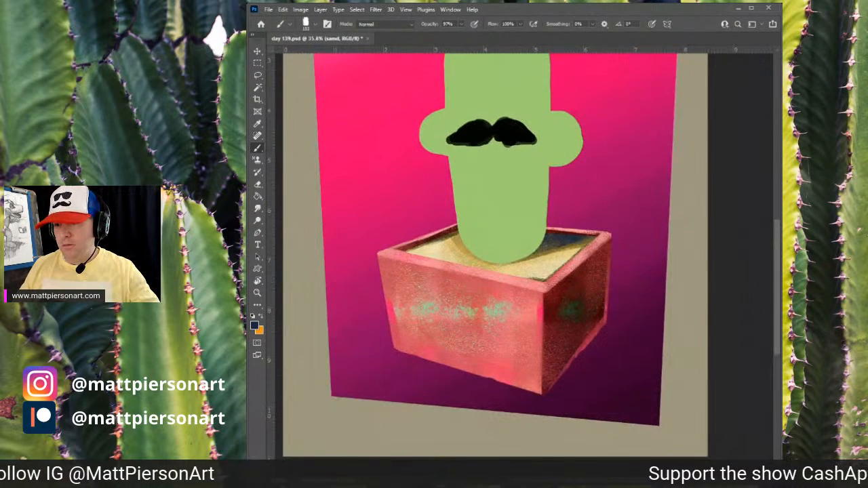
- On the cactus layer, sample a pale green and brush a soft highlight down the cactus's left side
key(alt+bracketright)
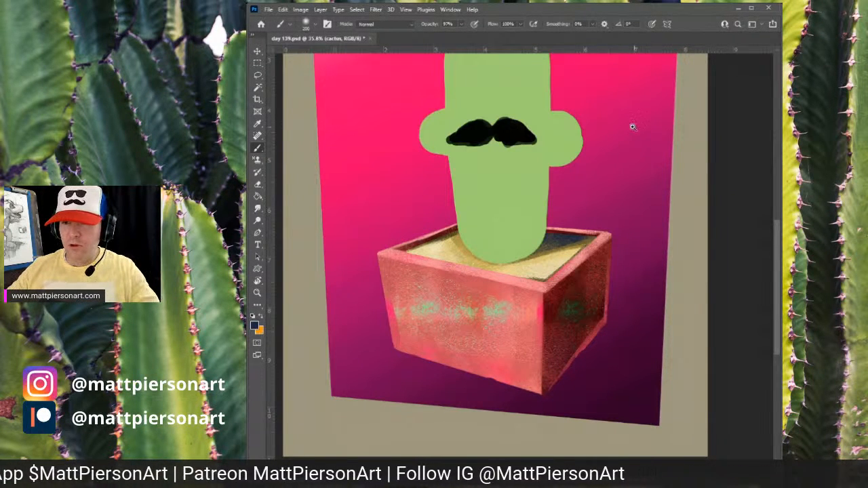
drag(642, 121, 634, 169)
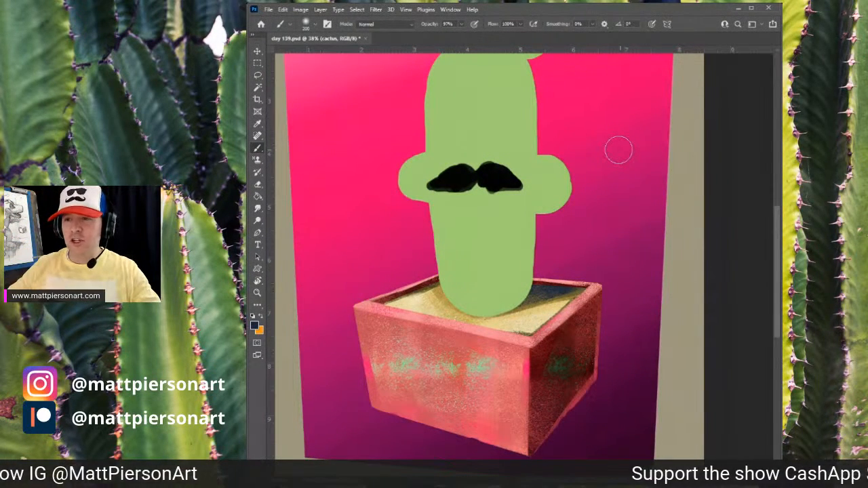
drag(653, 251, 631, 302)
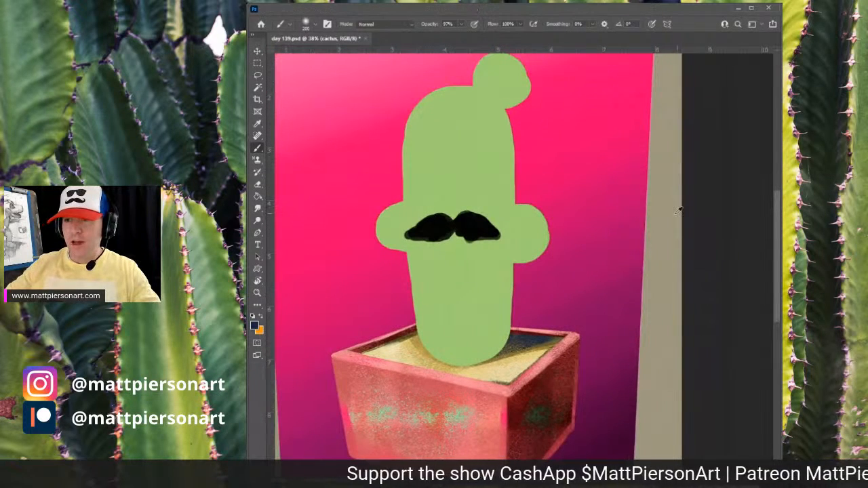
alt+click(447, 128)
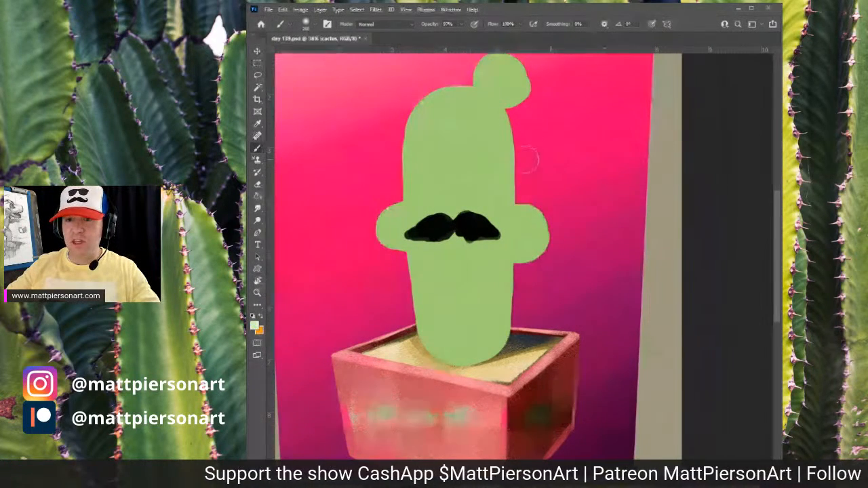
click(447, 139)
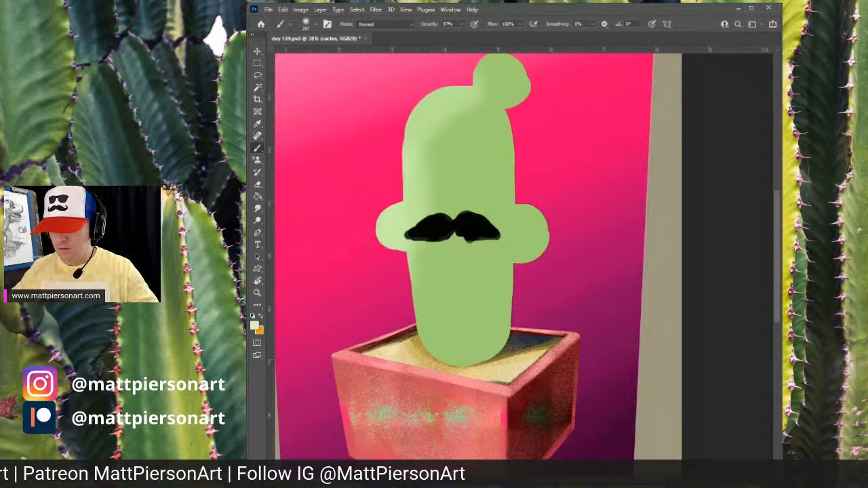
key(alt+bracketleft)
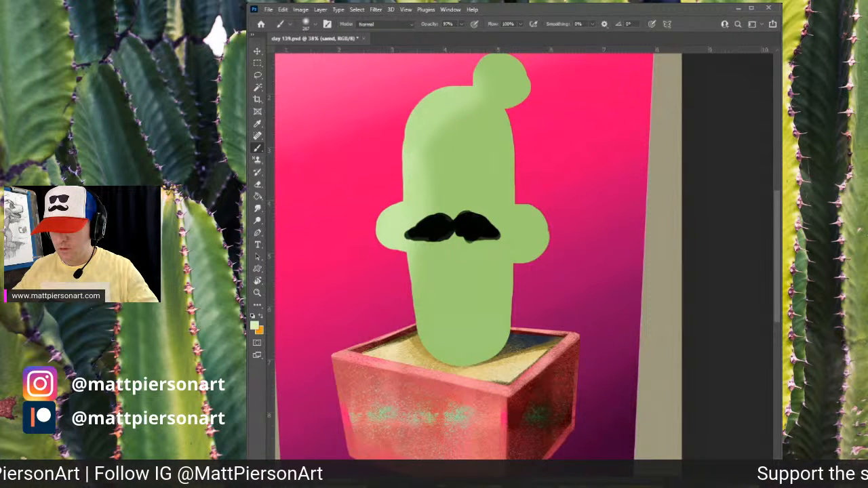
key(alt+bracketleft)
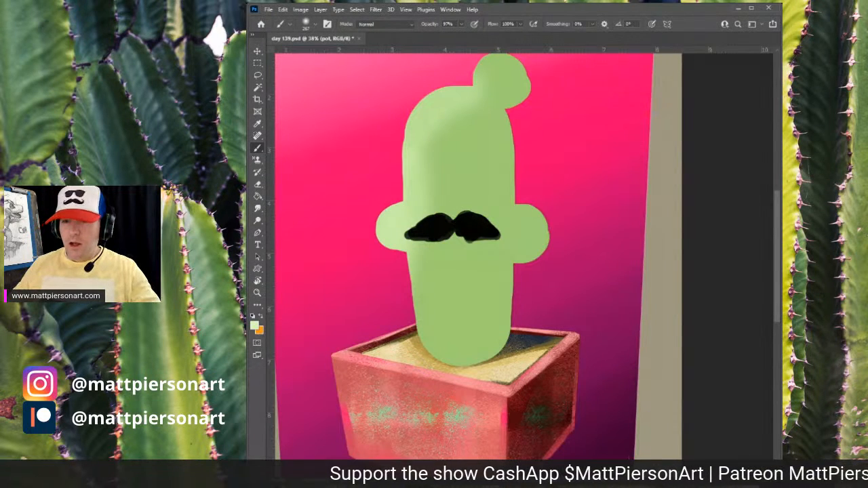
key(alt+bracketright)
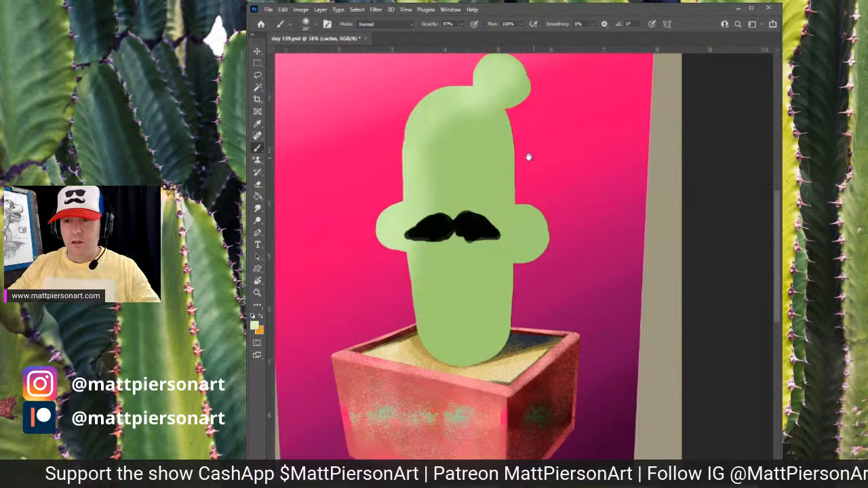
scroll(539, 223, down, 5)
scroll(489, 194, down, 4)
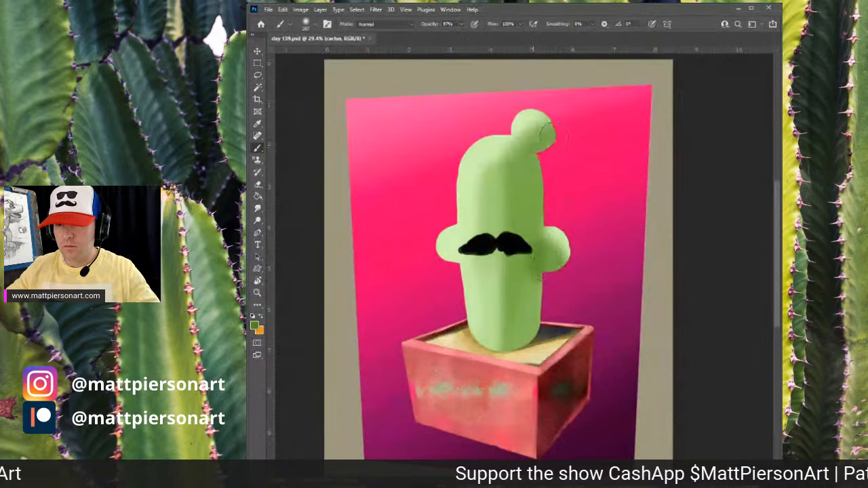
- Paint darker green shading on the cactus arms, the top nub and under the mustache
mouse_move(506, 180)
mouse_down()
mouse_move(508, 344)
mouse_move(526, 282)
mouse_move(522, 331)
mouse_up()
mouse_move(521, 295)
mouse_down()
mouse_move(509, 361)
mouse_move(518, 345)
mouse_up()
alt+click(535, 287)
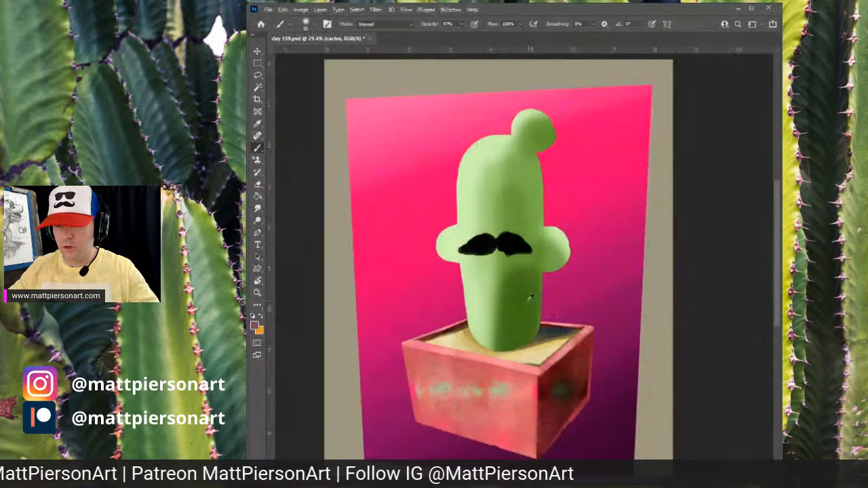
alt+click(529, 298)
drag(532, 273, 539, 283)
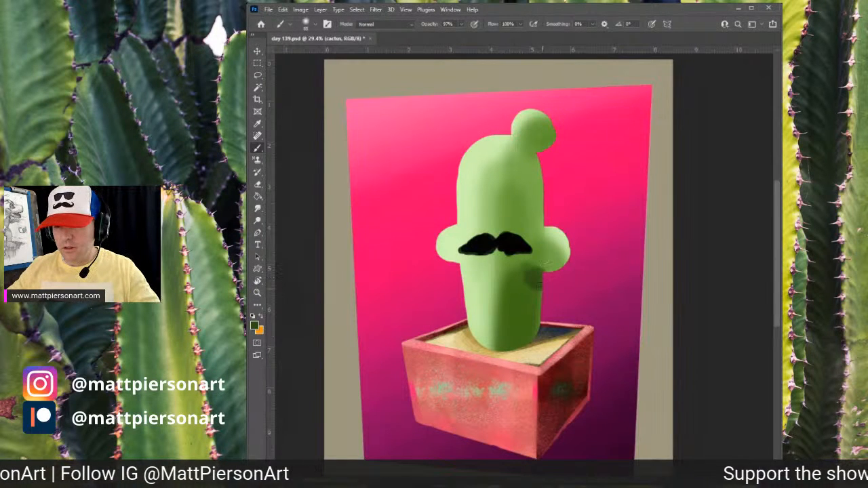
drag(542, 267, 540, 292)
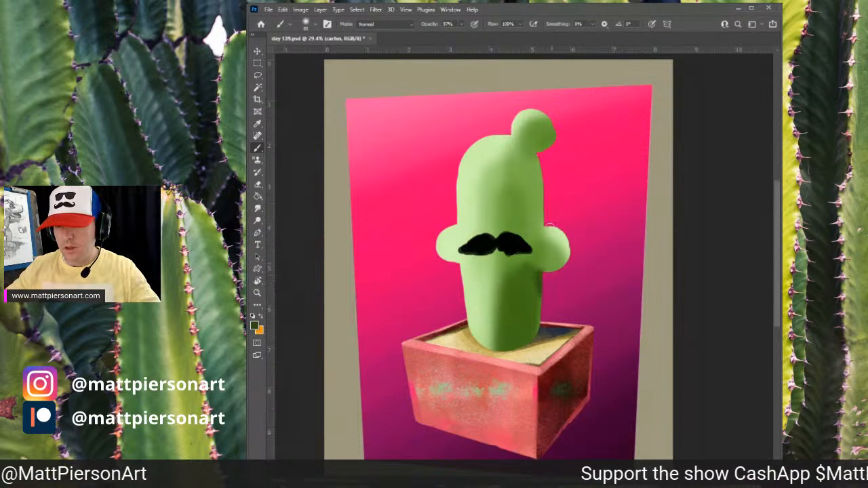
drag(459, 263, 462, 284)
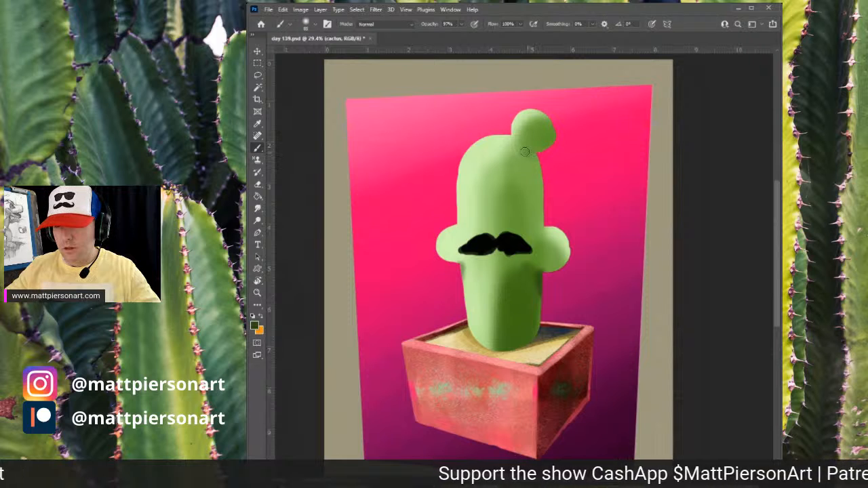
mouse_move(526, 152)
mouse_down()
mouse_move(539, 170)
mouse_move(543, 136)
mouse_move(536, 144)
mouse_up()
drag(547, 259, 554, 258)
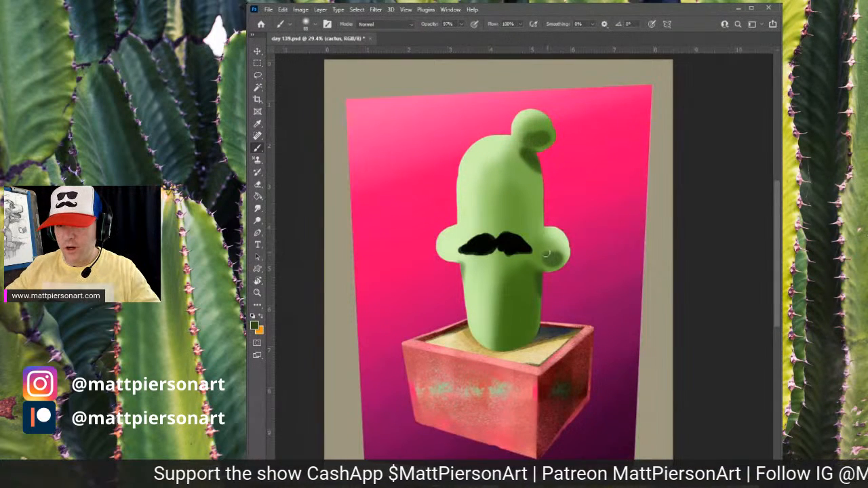
- Sample a mid green and brush broad vertical shading strokes down the right half of the cactus body
alt+click(446, 251)
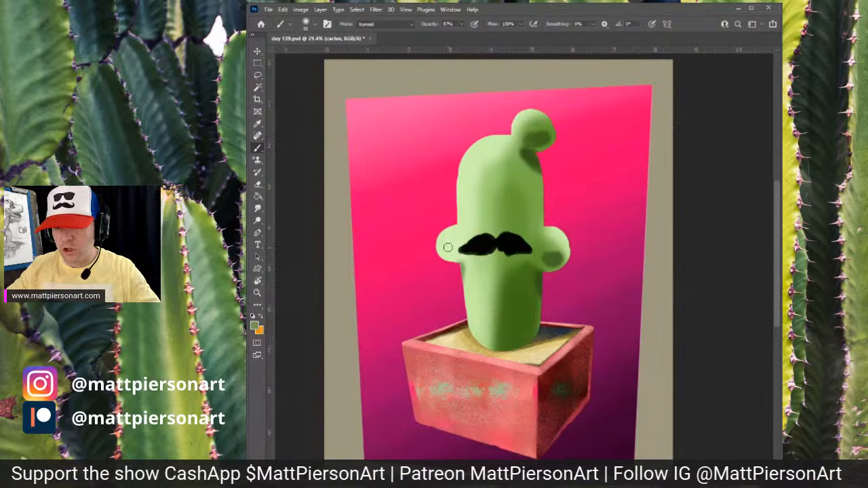
alt+click(525, 282)
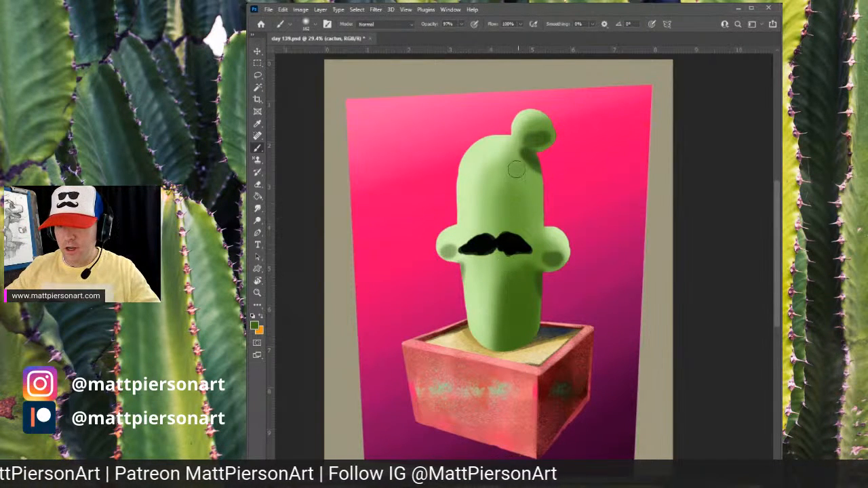
mouse_move(518, 163)
mouse_down()
mouse_move(511, 300)
mouse_move(511, 201)
mouse_move(521, 288)
mouse_up()
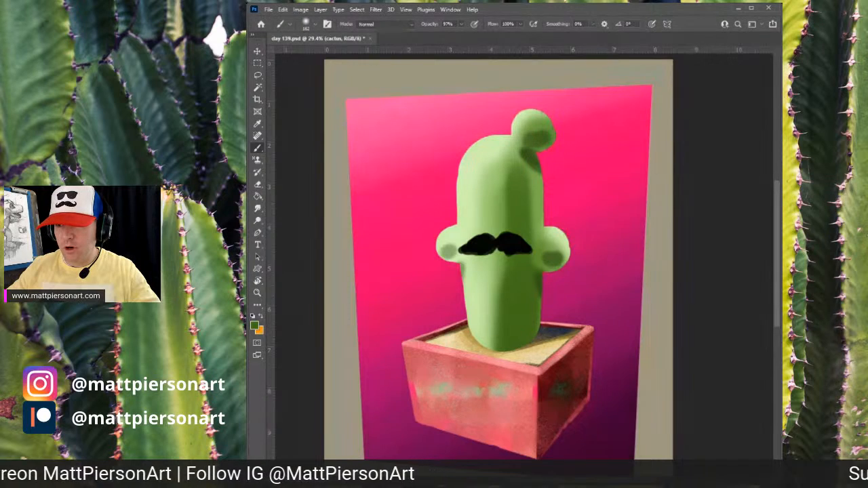
drag(510, 174, 514, 315)
drag(528, 189, 527, 325)
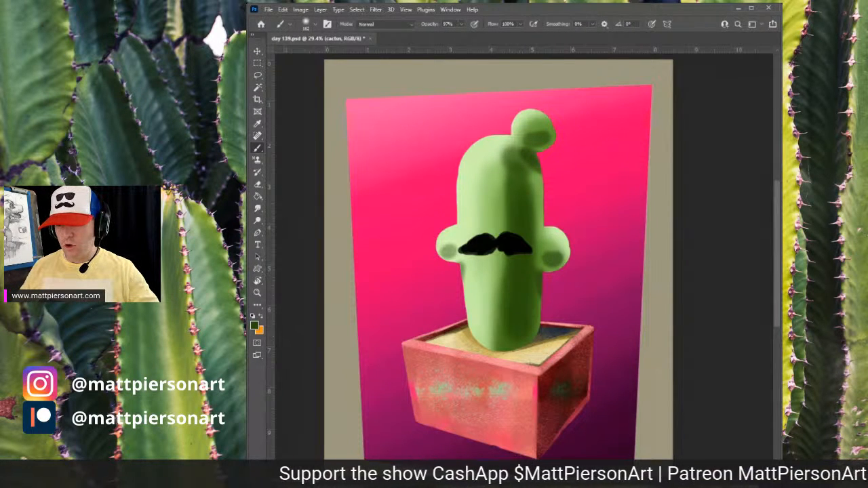
- Add a new layer above the mustache and paint a bristly black texture around the mustache edges
key(alt+bracketright)
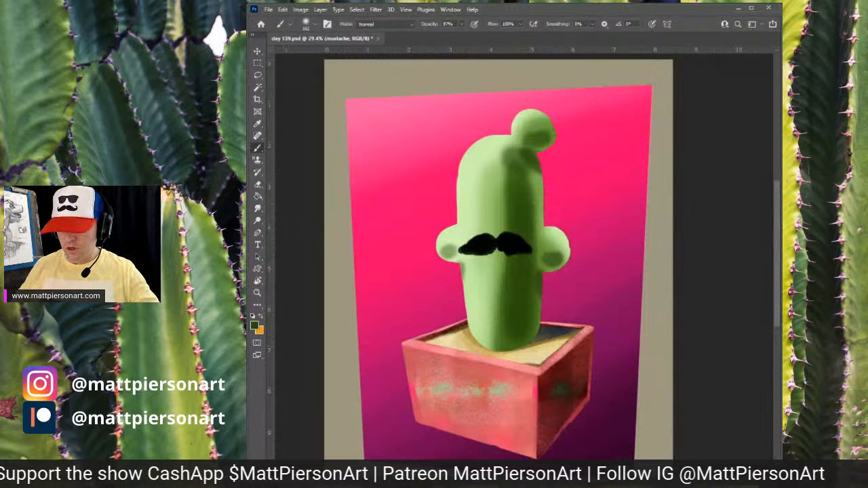
key(ctrl+shift+alt+n)
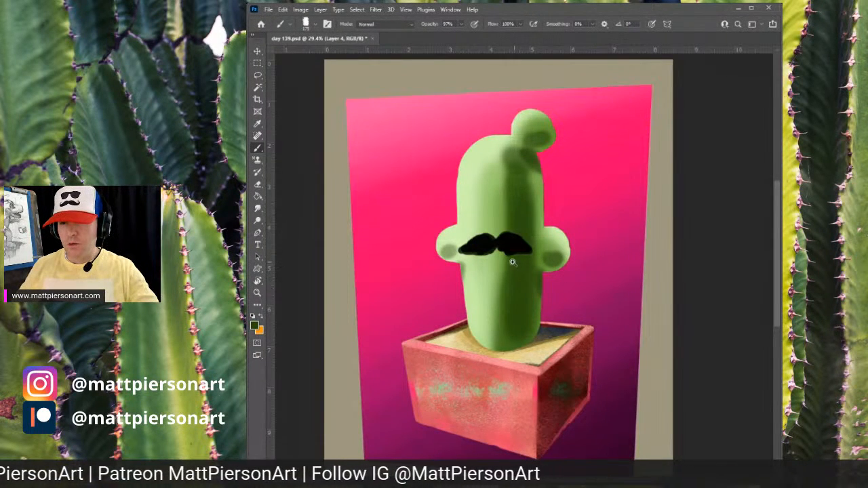
drag(484, 273, 545, 249)
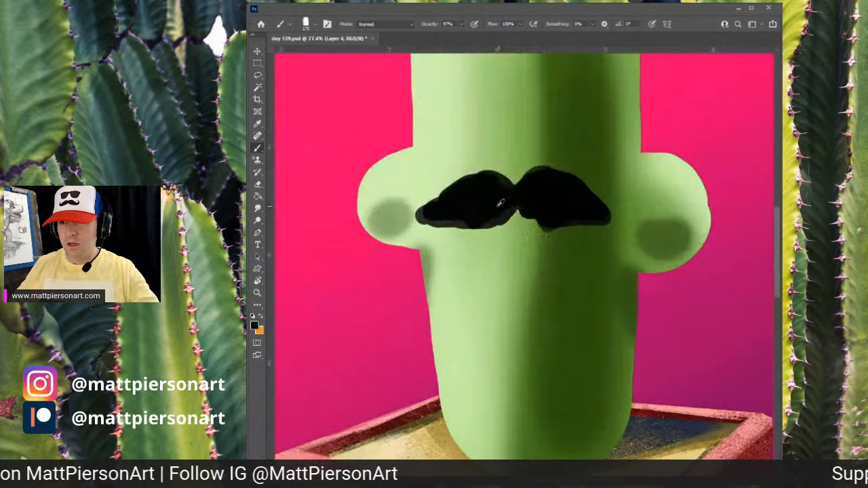
alt+click(502, 216)
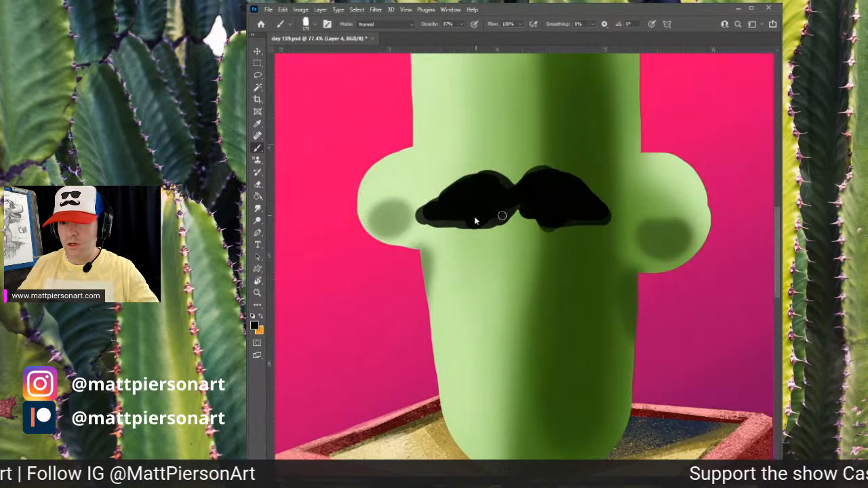
click(479, 218)
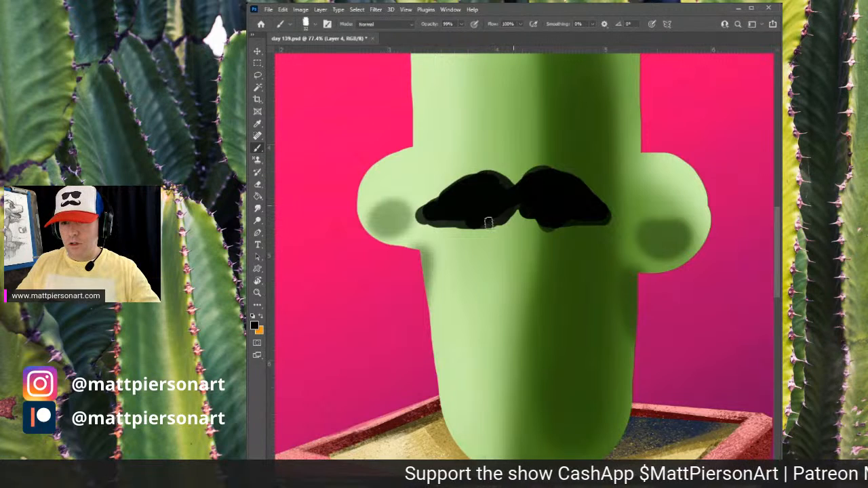
mouse_move(480, 220)
mouse_down()
mouse_move(434, 224)
mouse_move(413, 212)
mouse_move(443, 197)
mouse_up()
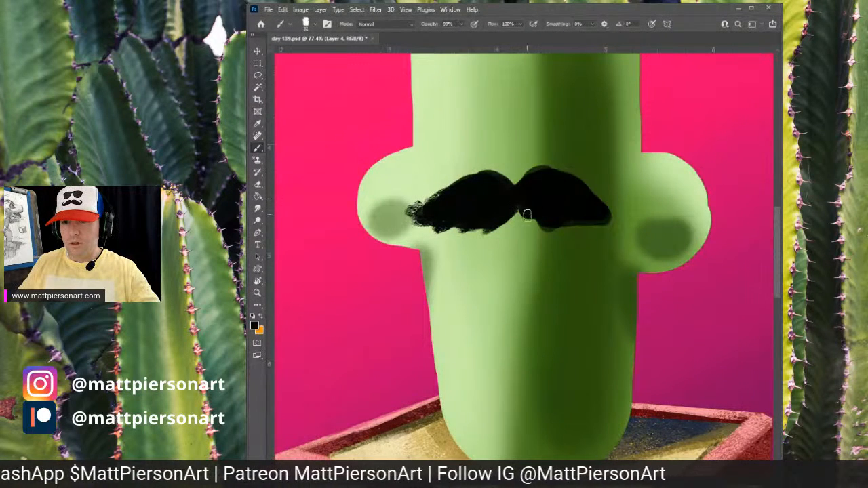
drag(514, 207, 502, 219)
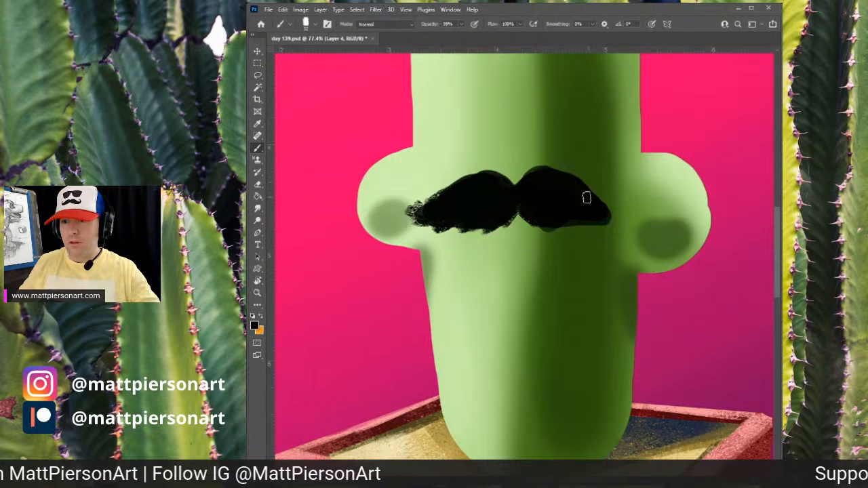
mouse_move(588, 197)
mouse_down()
mouse_move(618, 214)
mouse_move(565, 219)
mouse_move(607, 223)
mouse_up()
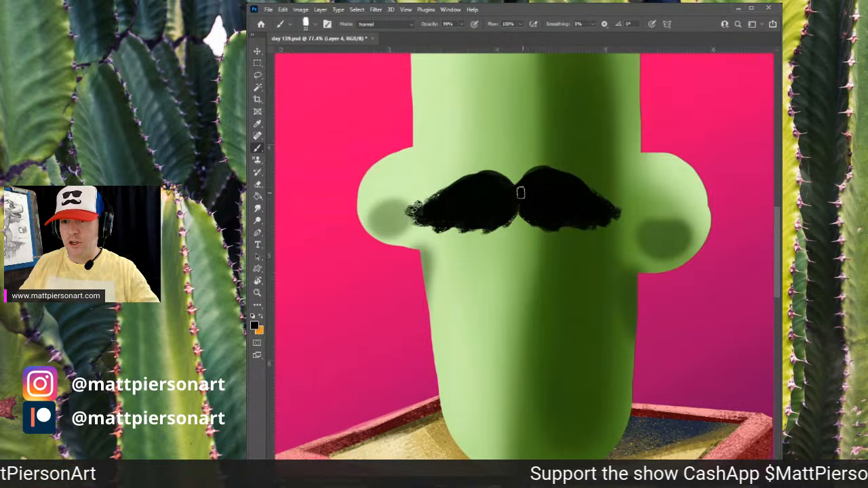
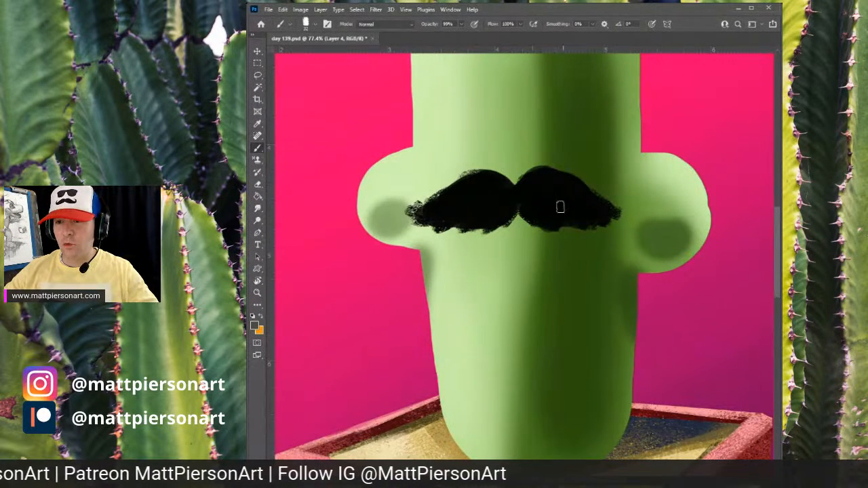
- Brush more bristly black texture across both halves of the mustache
mouse_move(560, 207)
mouse_down()
mouse_move(537, 182)
mouse_move(568, 203)
mouse_move(556, 184)
mouse_move(591, 220)
mouse_move(545, 188)
mouse_move(560, 206)
mouse_move(538, 177)
mouse_move(553, 189)
mouse_move(454, 195)
mouse_move(484, 178)
mouse_move(446, 191)
mouse_move(494, 181)
mouse_move(508, 196)
mouse_move(553, 167)
mouse_move(526, 186)
mouse_move(551, 177)
mouse_move(604, 202)
mouse_move(559, 206)
mouse_up()
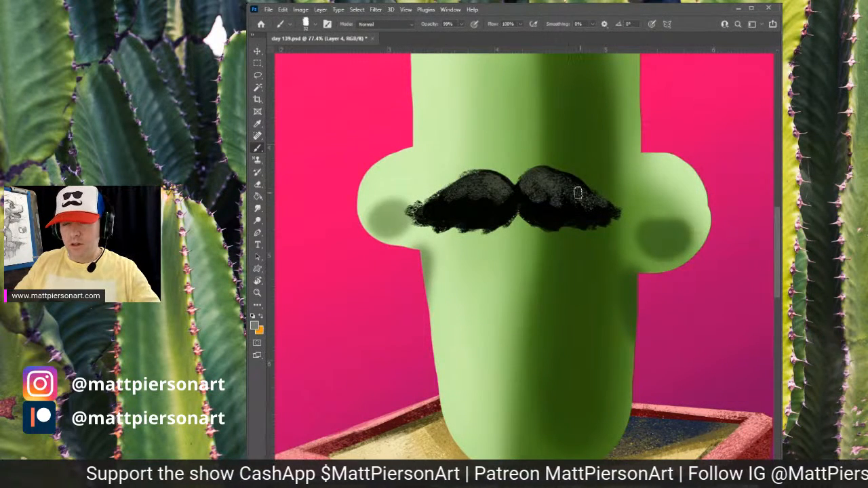
mouse_move(476, 179)
mouse_down()
mouse_move(486, 185)
mouse_move(482, 195)
mouse_move(553, 178)
mouse_move(582, 195)
mouse_move(575, 201)
mouse_move(597, 202)
mouse_up()
drag(445, 198, 468, 210)
drag(536, 198, 570, 200)
mouse_move(634, 282)
ctrl+mouse_down()
mouse_move(595, 294)
mouse_move(586, 298)
mouse_move(639, 278)
mouse_move(591, 304)
ctrl+mouse_up()
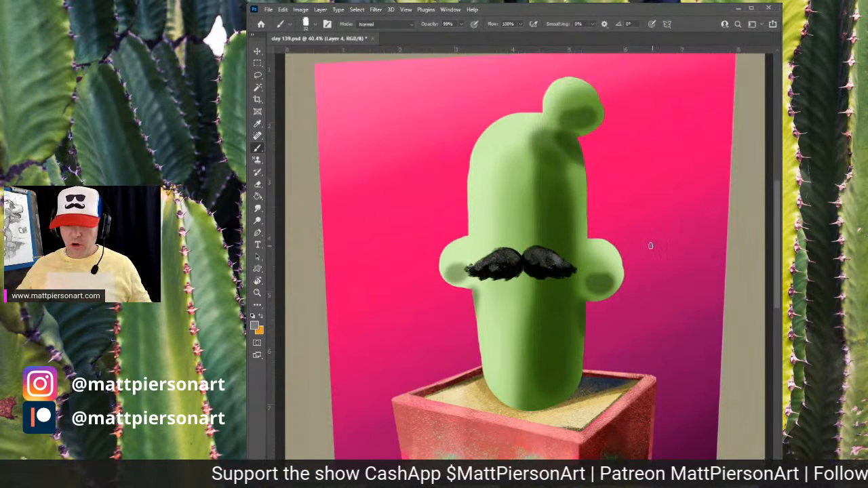
- Merge the texture layer down into the mustache layer, comparing before and after
key(ctrl+e)
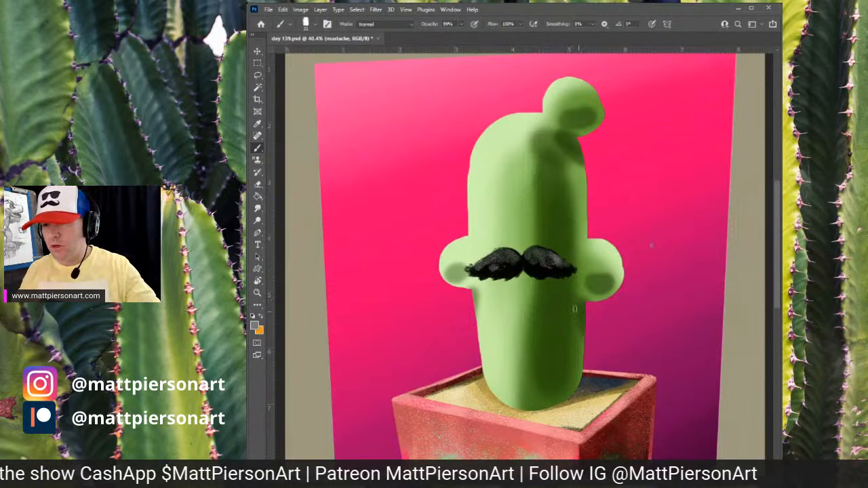
key(ctrl+z)
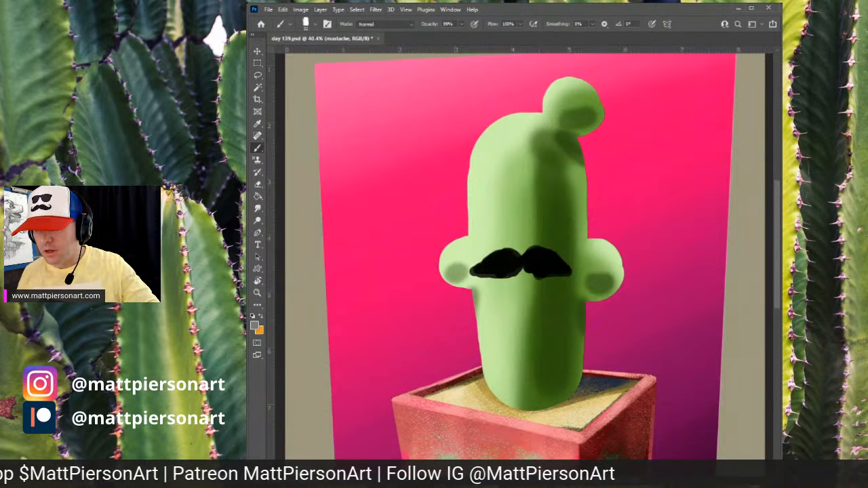
key(ctrl+shift+z)
key(ctrl+z)
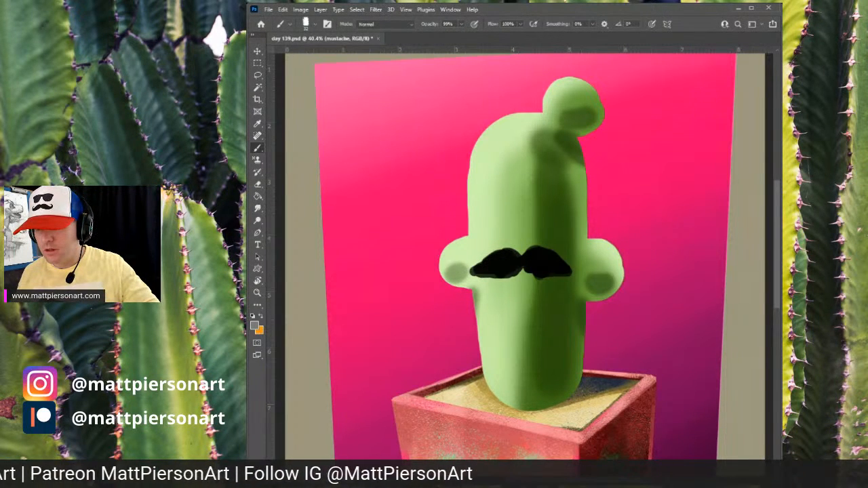
key(ctrl+shift+z)
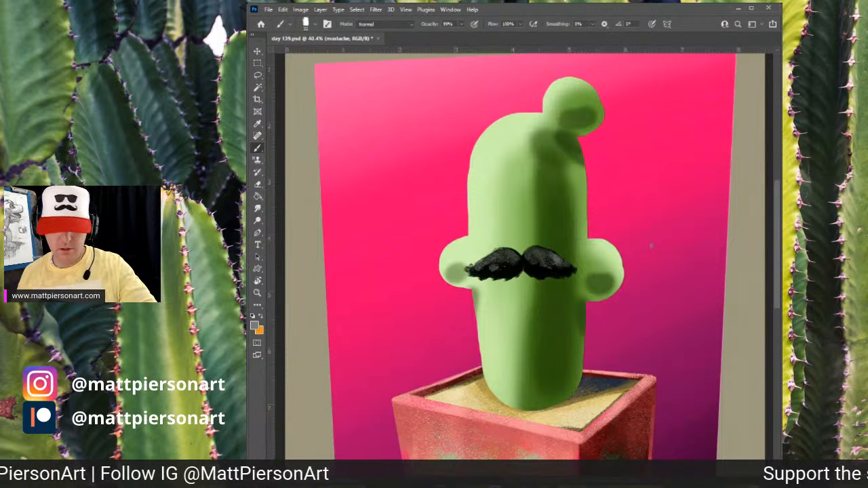
- Select the cactus layer and add a new empty layer above it
key(e)
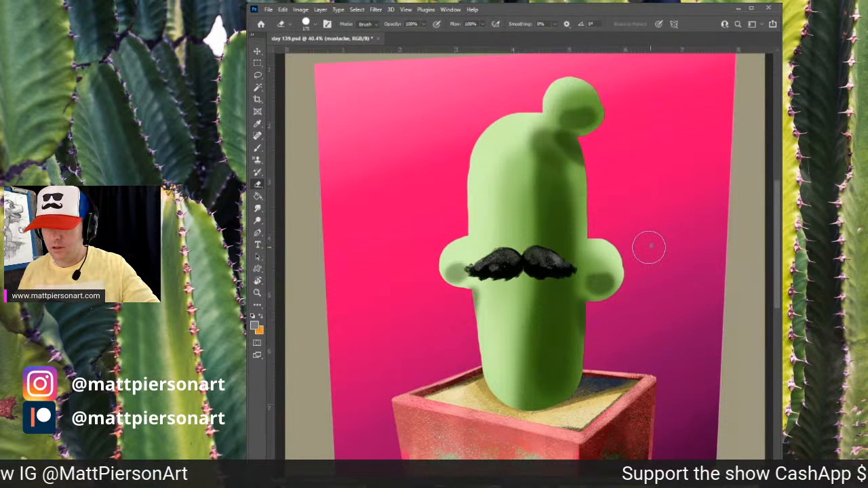
key(alt+bracketleft)
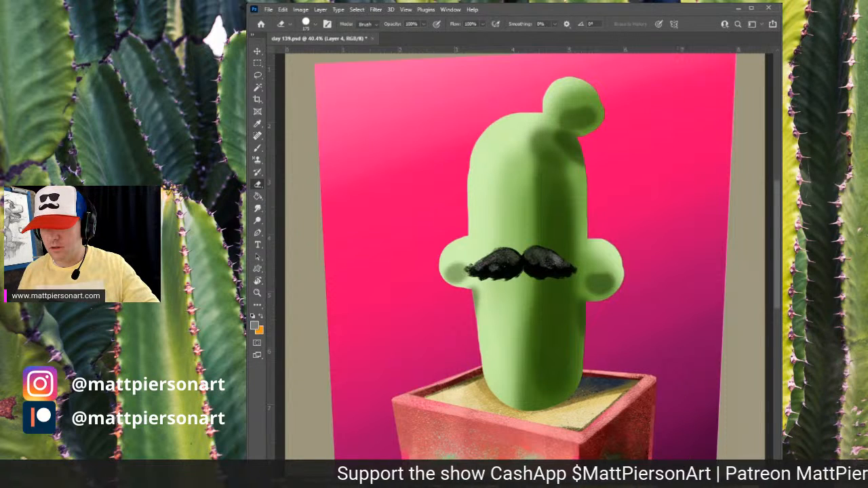
key(alt+bracketright)
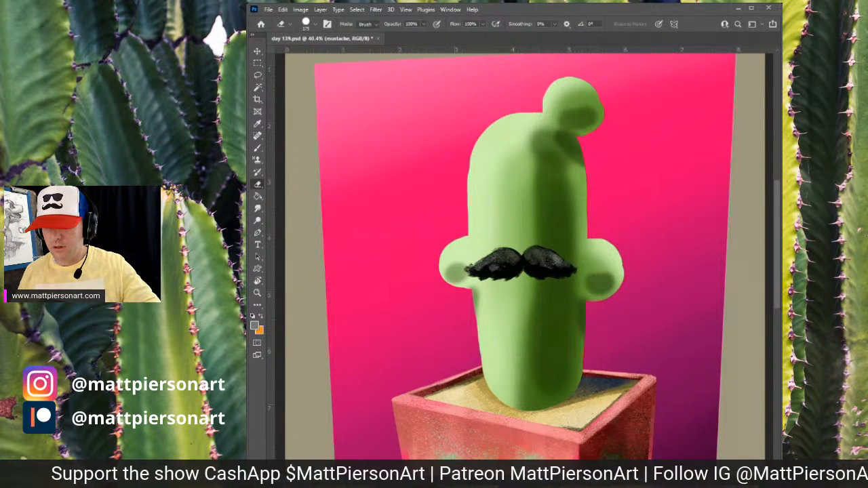
key(alt+bracketleft)
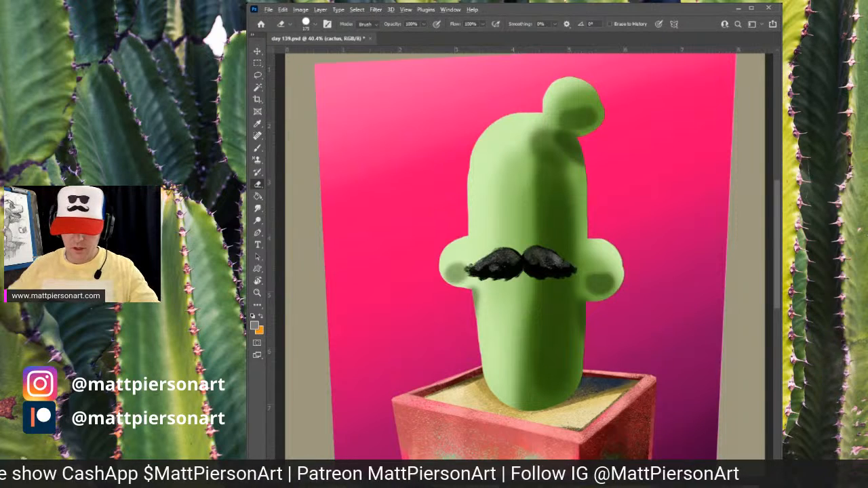
key(ctrl+alt+shift+n)
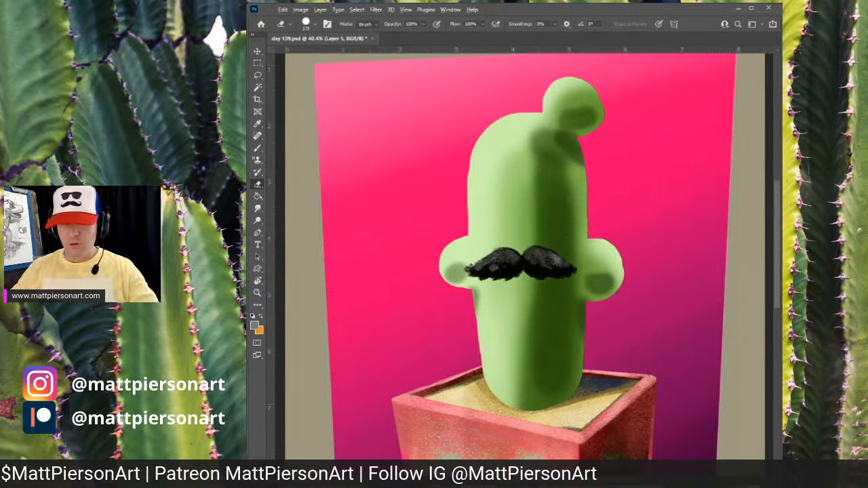
scroll(561, 255, down, 1)
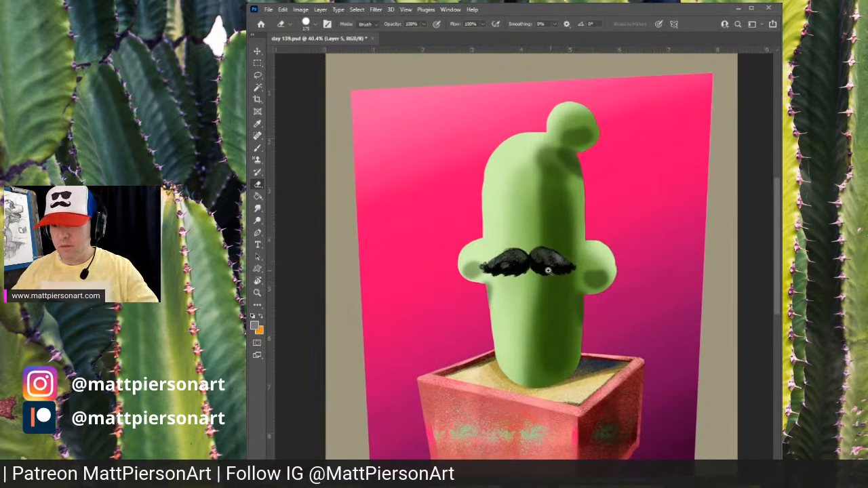
scroll(548, 270, down, 2)
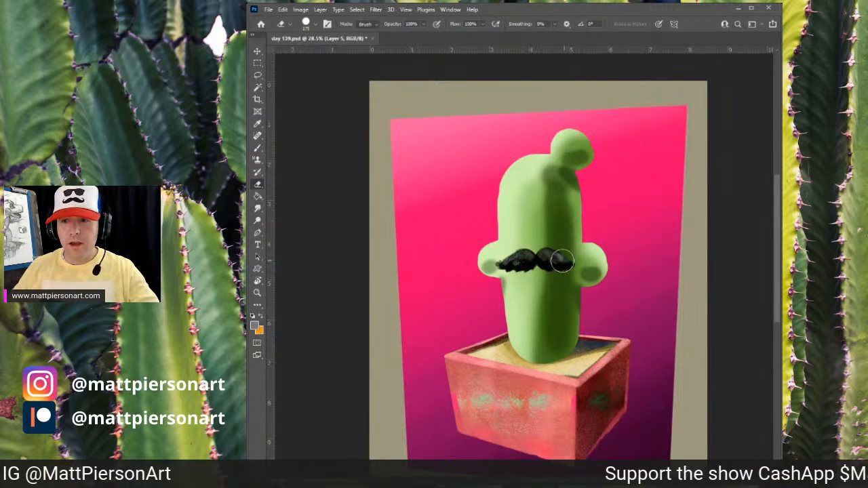
scroll(561, 259, up, 2)
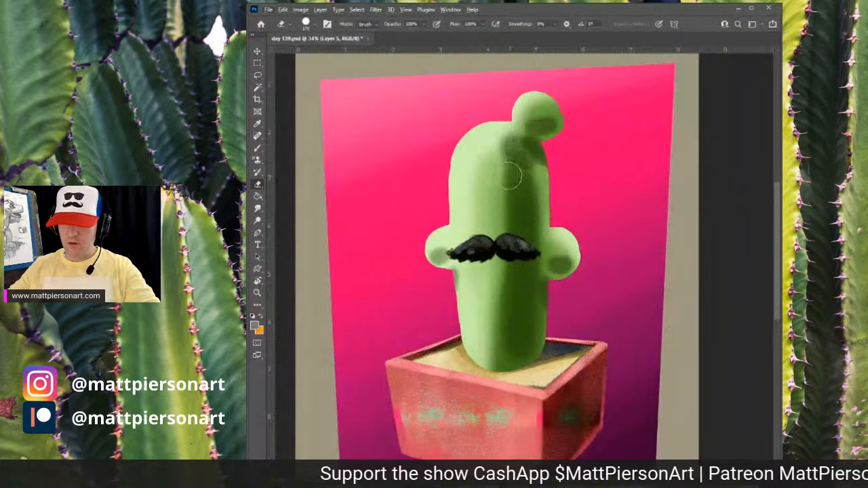
- On the new layer, brush grainy vertical texture strokes down the center and left of the cactus body
key(b)
drag(473, 247, 480, 249)
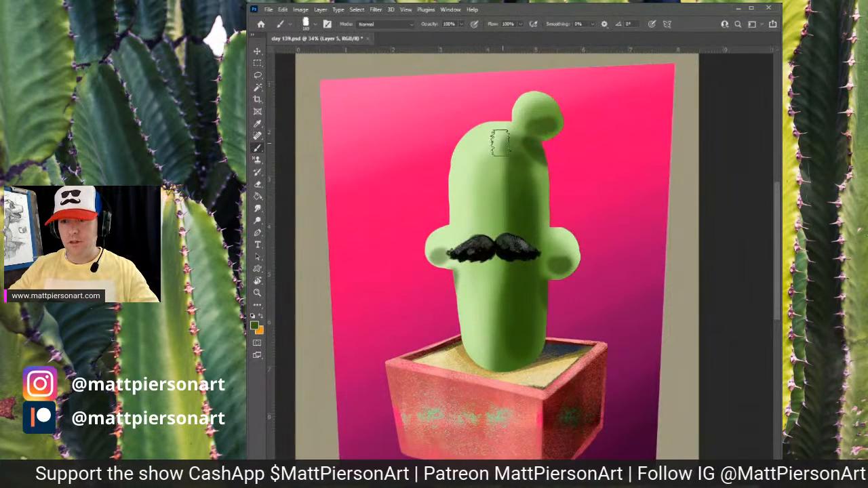
mouse_move(500, 140)
mouse_down()
mouse_move(507, 306)
mouse_move(502, 182)
mouse_move(500, 355)
mouse_up()
alt+click(502, 209)
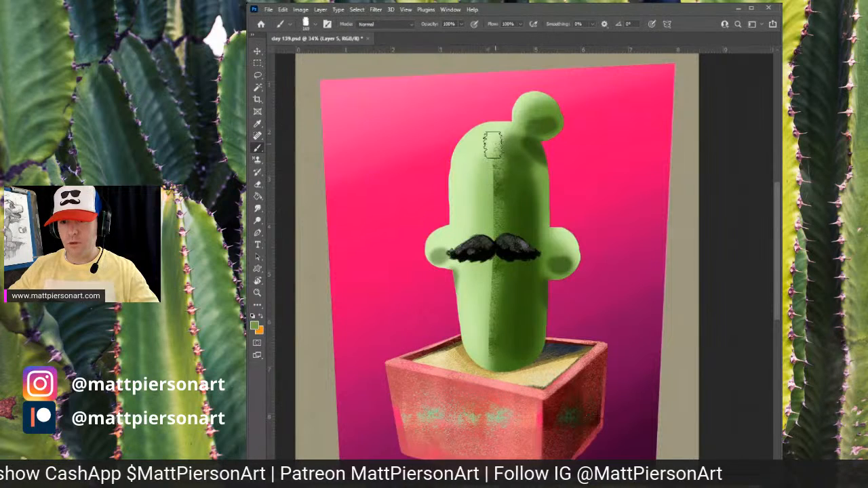
drag(494, 145, 496, 342)
alt+click(490, 207)
drag(484, 193, 481, 314)
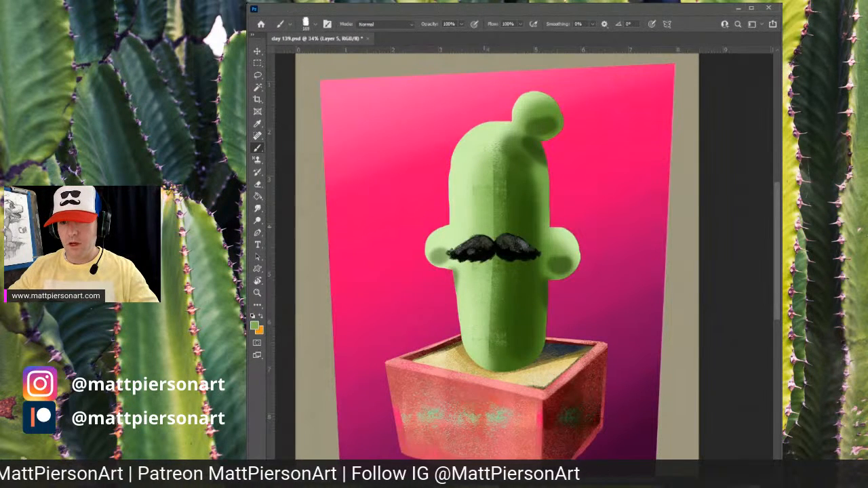
alt+click(484, 191)
drag(476, 141, 477, 315)
alt+click(469, 193)
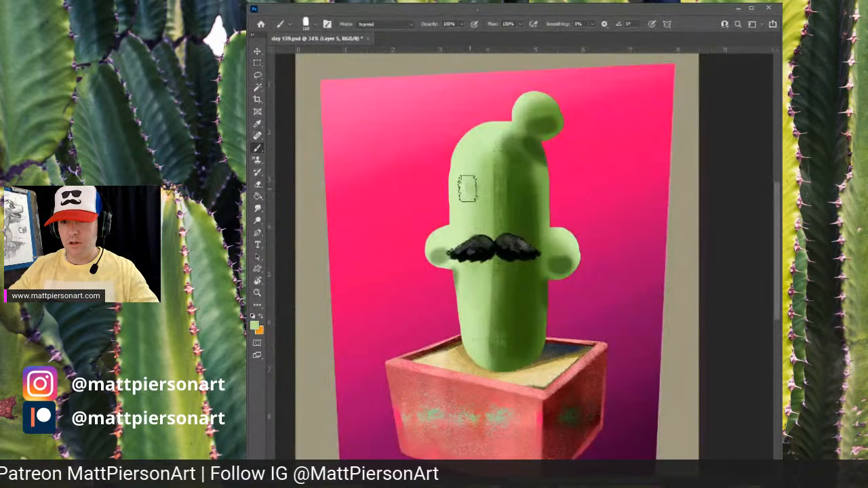
drag(468, 189, 469, 315)
alt+click(467, 182)
drag(467, 158, 465, 325)
alt+click(461, 168)
drag(468, 139, 467, 327)
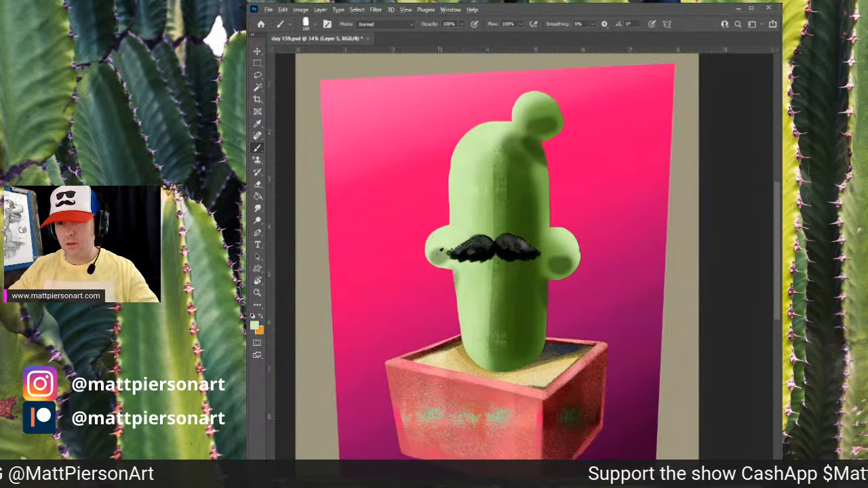
- Add more grainy vertical texture strokes down the right-center of the cactus body
alt+click(507, 170)
drag(507, 151, 508, 340)
alt+click(518, 185)
drag(513, 186, 520, 355)
alt+click(523, 179)
drag(521, 151, 519, 335)
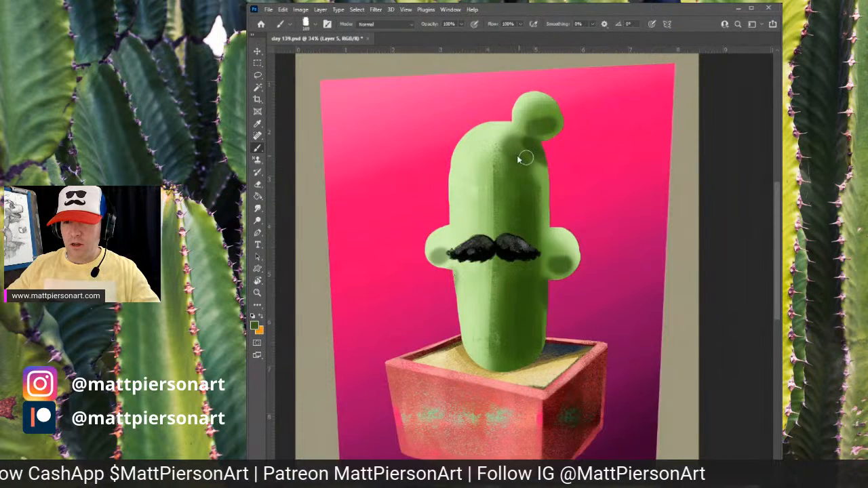
- Dab texture onto the small nub at the top of the cactus
alt+click(540, 124)
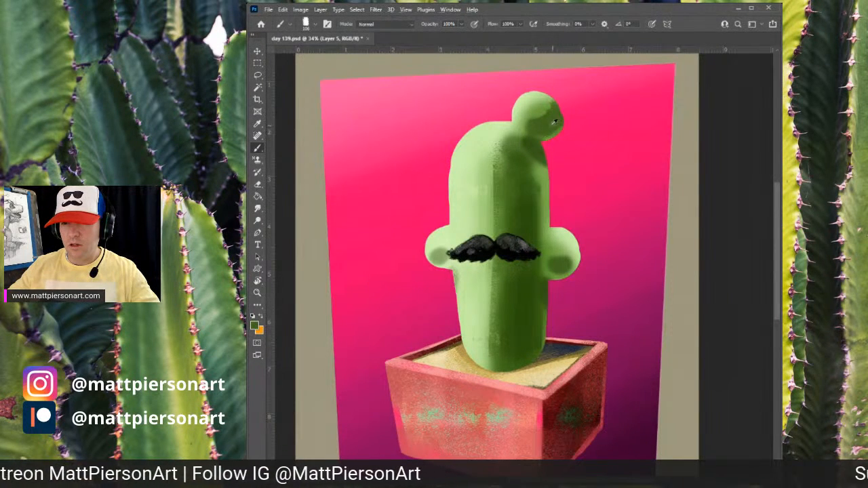
alt+click(556, 128)
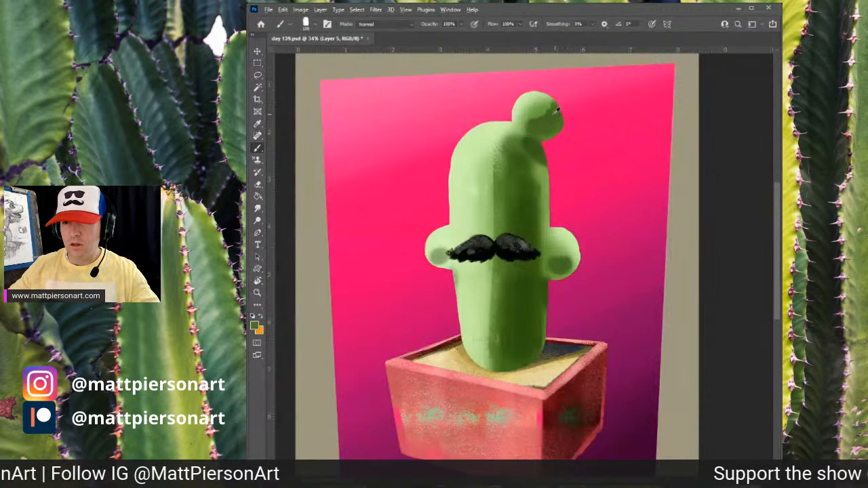
alt+click(551, 121)
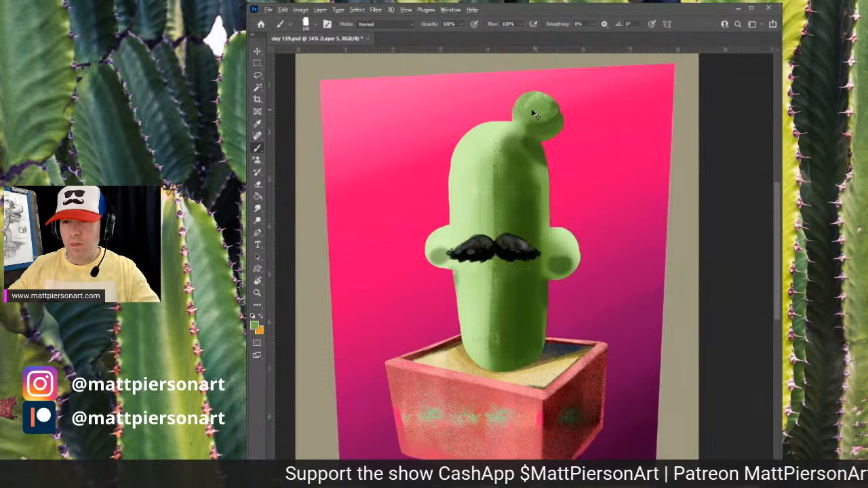
mouse_move(514, 114)
mouse_down()
mouse_move(555, 100)
mouse_move(513, 112)
mouse_move(555, 106)
mouse_move(519, 120)
mouse_move(540, 142)
mouse_move(547, 102)
mouse_up()
key(ctrl+z)
alt+click(534, 108)
alt+click(538, 107)
alt+click(539, 108)
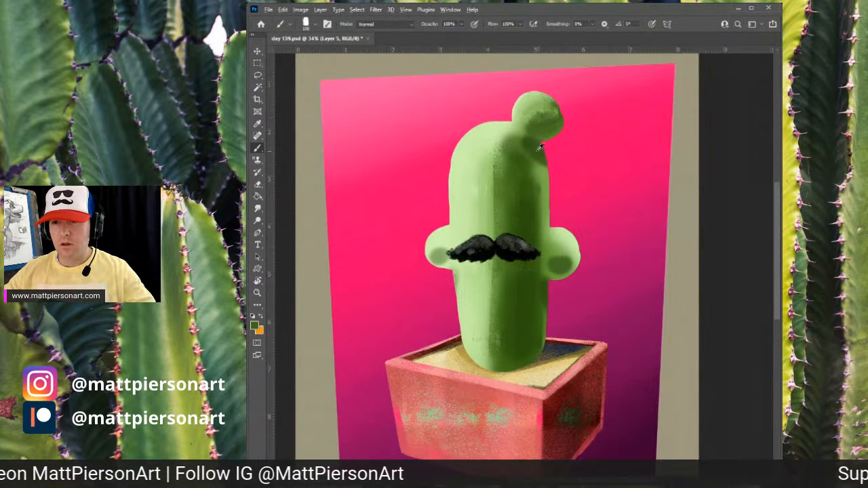
- Brush texture down the cactus's right edge and onto the right arm
drag(527, 143, 548, 189)
mouse_move(539, 158)
mouse_down()
mouse_move(554, 199)
mouse_move(534, 234)
mouse_move(536, 257)
mouse_move(538, 177)
mouse_move(544, 260)
mouse_move(564, 265)
mouse_move(553, 284)
mouse_up()
drag(549, 240, 552, 282)
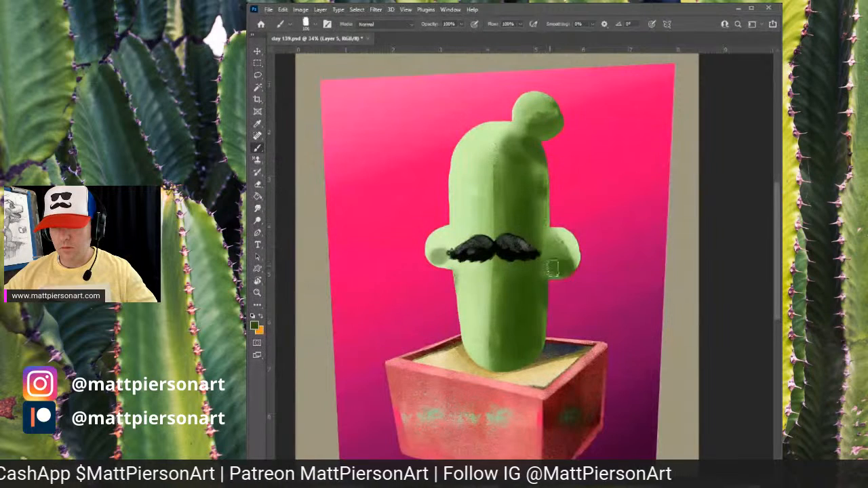
mouse_move(567, 259)
mouse_down()
mouse_move(572, 271)
mouse_move(559, 252)
mouse_move(572, 268)
mouse_move(575, 259)
mouse_move(571, 270)
mouse_up()
alt+click(574, 245)
alt+click(561, 241)
alt+click(565, 239)
alt+click(556, 232)
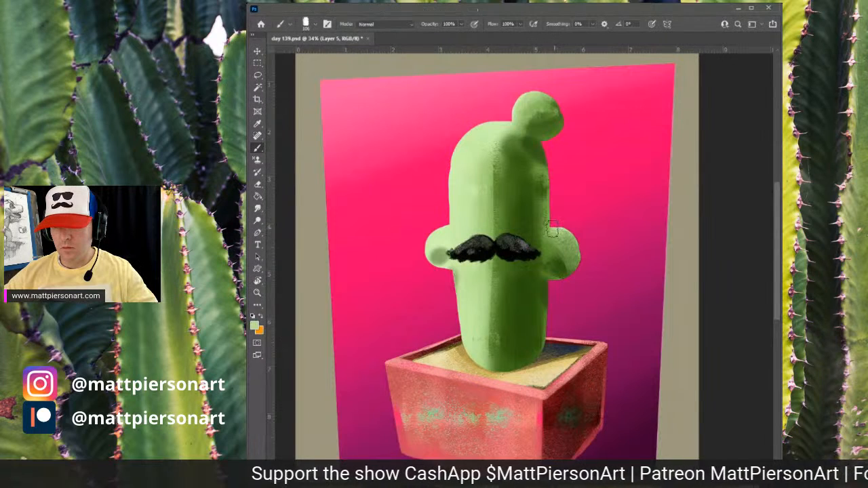
mouse_move(556, 231)
mouse_down()
mouse_move(567, 234)
mouse_move(545, 197)
mouse_up()
alt+click(548, 211)
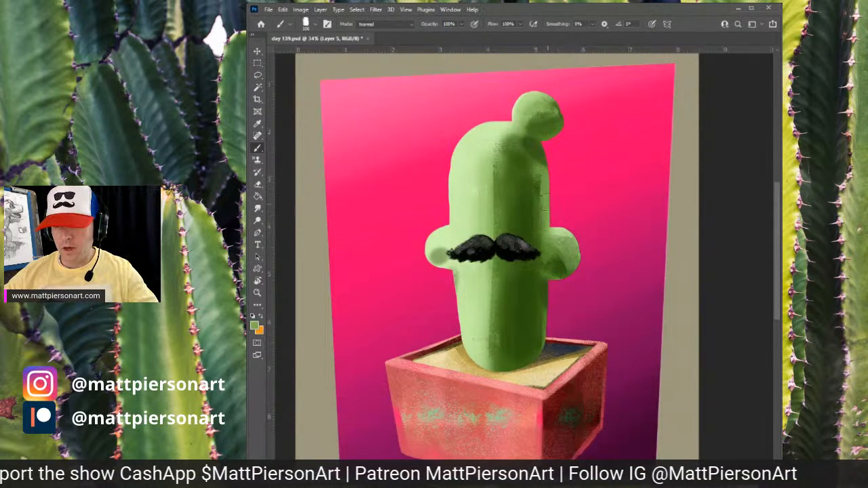
- Sample a pale green and brush light texture on the upper cactus body
alt+click(503, 154)
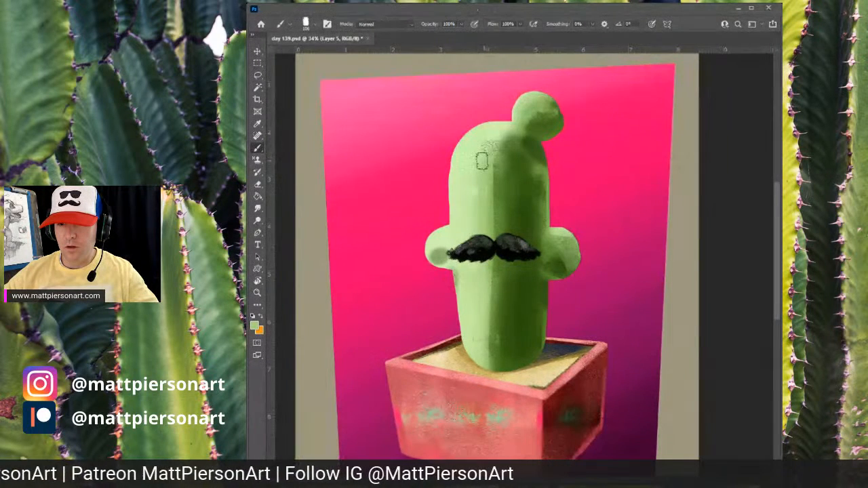
alt+click(518, 145)
mouse_move(513, 151)
mouse_down()
mouse_move(489, 189)
mouse_move(515, 172)
mouse_move(504, 146)
mouse_up()
alt+click(496, 185)
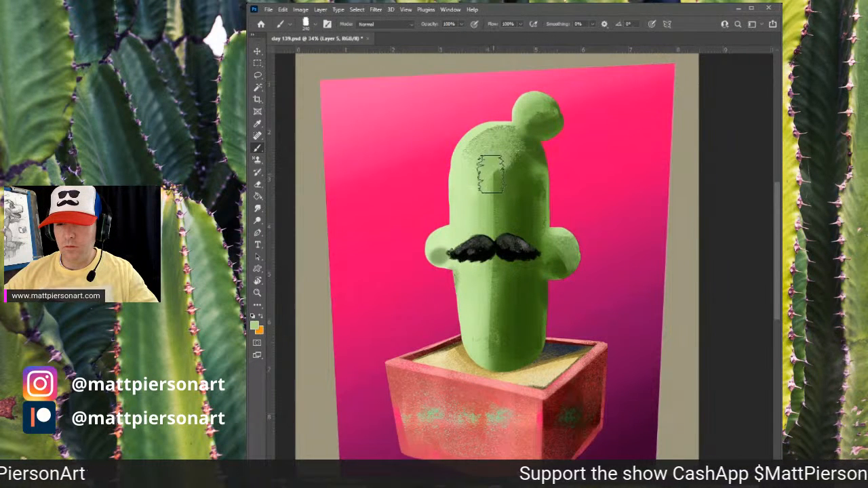
mouse_move(487, 175)
mouse_down()
mouse_move(500, 165)
mouse_move(502, 191)
mouse_up()
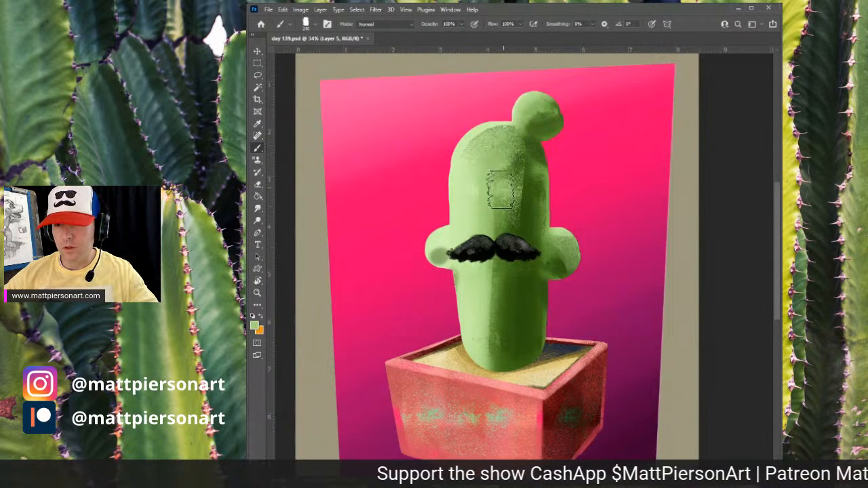
- Brush pale green texture strokes on the lower body below the mustache
alt+click(490, 224)
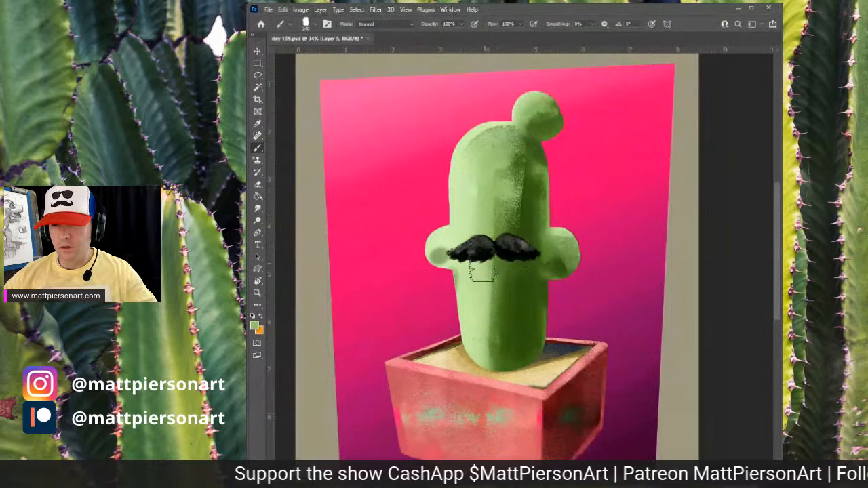
alt+click(489, 292)
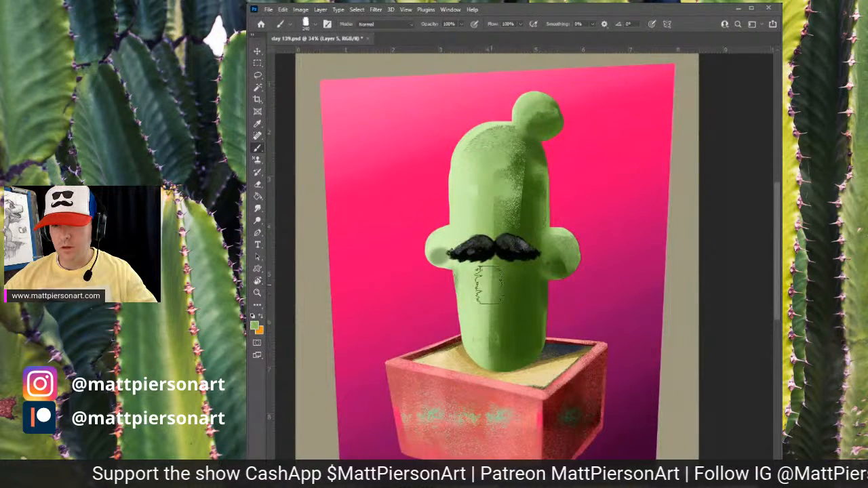
drag(510, 230, 494, 367)
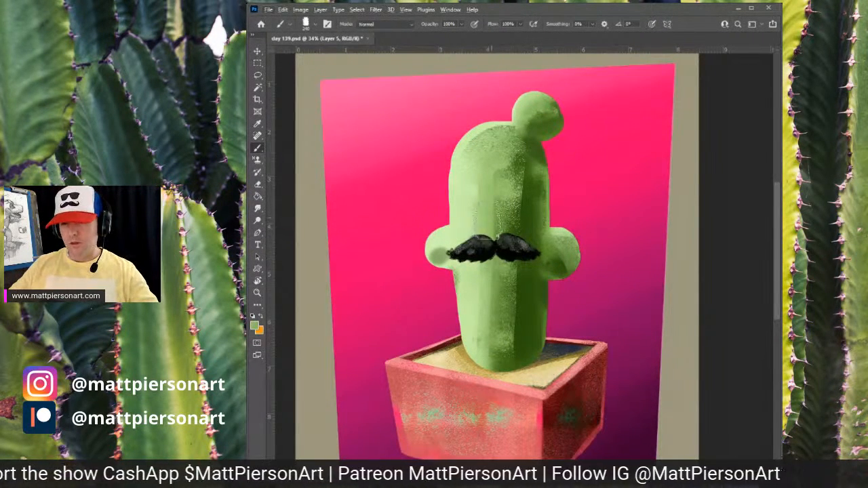
drag(502, 240, 489, 360)
drag(508, 258, 505, 358)
- Sample a darker green and brush texture strokes down the lower center of the body
alt+click(513, 324)
alt+click(513, 323)
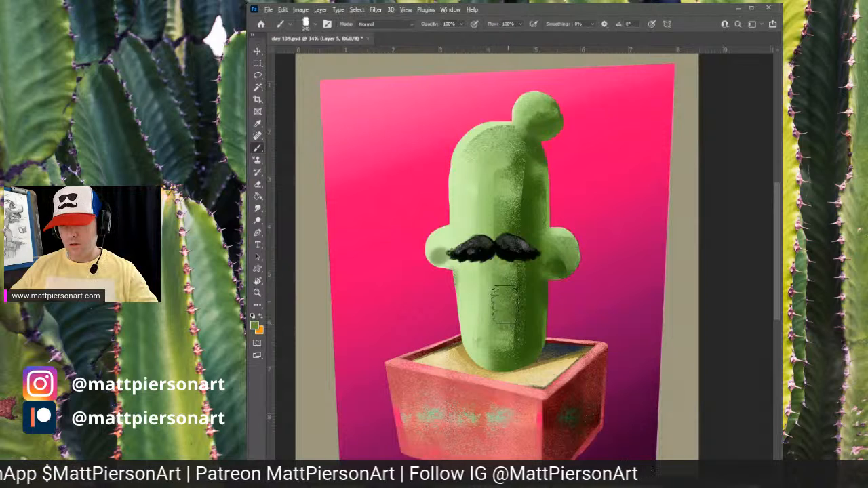
mouse_move(504, 306)
mouse_down()
mouse_move(508, 327)
mouse_move(510, 316)
mouse_move(519, 332)
mouse_move(516, 306)
mouse_up()
alt+click(508, 214)
mouse_move(509, 202)
mouse_down()
mouse_move(528, 266)
mouse_move(516, 375)
mouse_up()
drag(522, 179, 518, 349)
alt+click(530, 306)
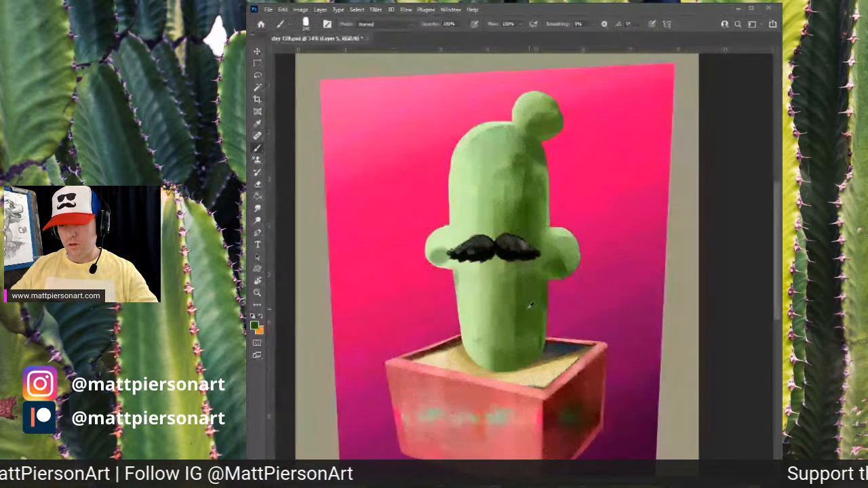
- Brush long vertical texture strokes down the middle of the cactus body
drag(527, 289, 527, 344)
drag(523, 266, 517, 346)
mouse_move(519, 197)
mouse_down()
mouse_move(522, 150)
mouse_move(510, 354)
mouse_up()
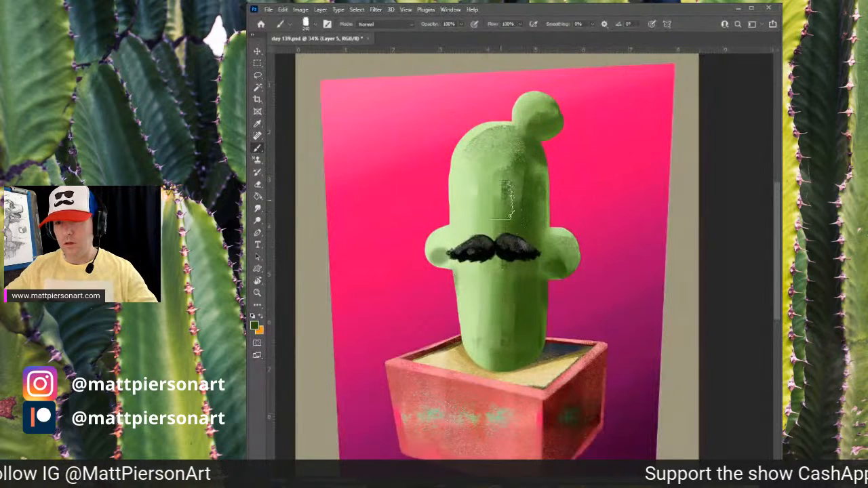
alt+click(506, 194)
mouse_move(510, 178)
mouse_down()
mouse_move(493, 148)
mouse_move(489, 308)
mouse_up()
alt+click(485, 205)
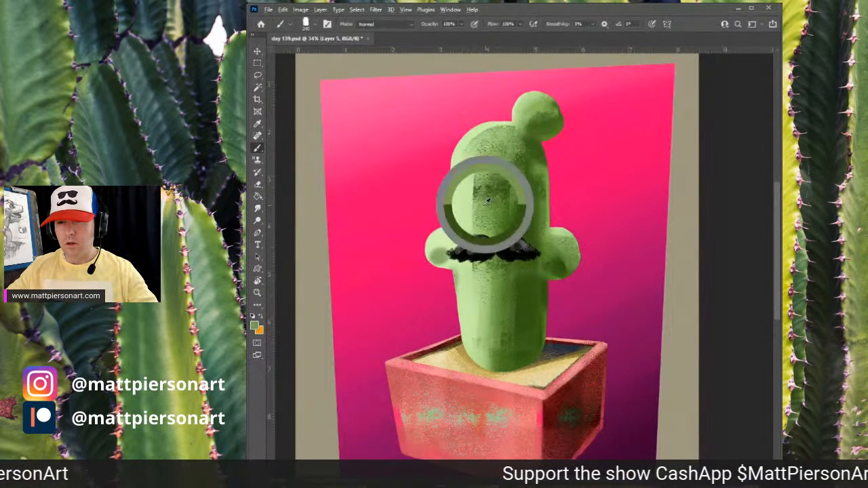
drag(480, 160, 475, 324)
mouse_move(479, 202)
mouse_down()
mouse_move(480, 176)
mouse_move(476, 339)
mouse_move(477, 170)
mouse_move(477, 306)
mouse_up()
- Sample a pale green, shrink the brush, and streak light texture on the body's left side above the mustache
alt+click(486, 199)
alt+click(483, 186)
alt+click(456, 178)
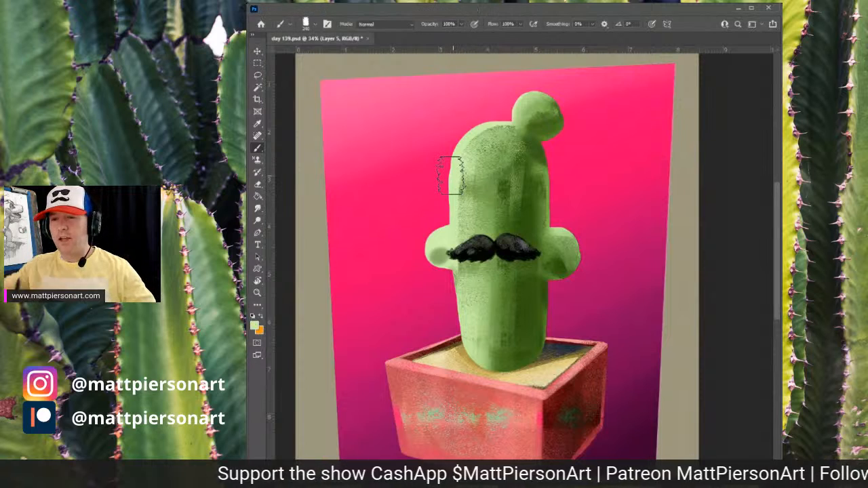
alt+click(467, 183)
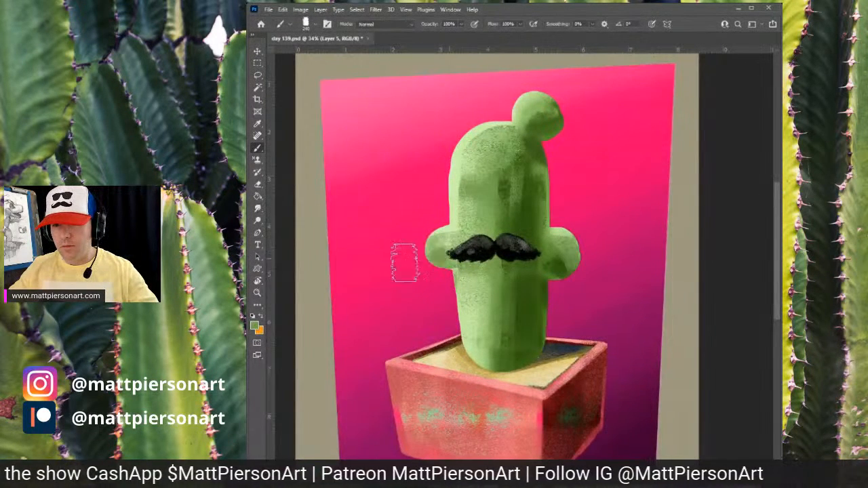
alt+click(459, 222)
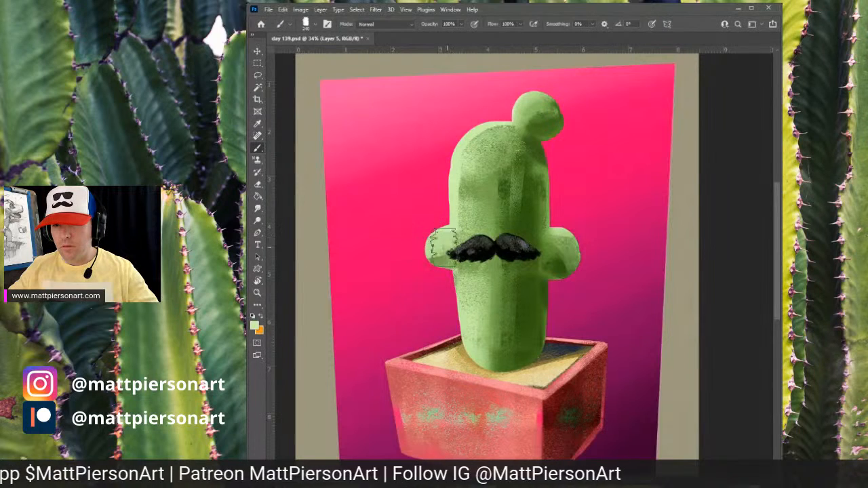
key(bracketleft)
key(bracketleft)
key(bracketleft)
key(bracketleft)
key(bracketleft)
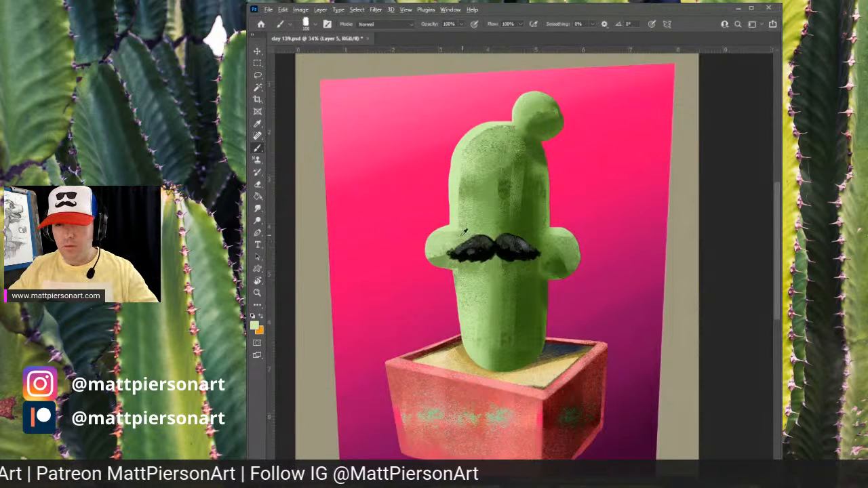
alt+click(474, 215)
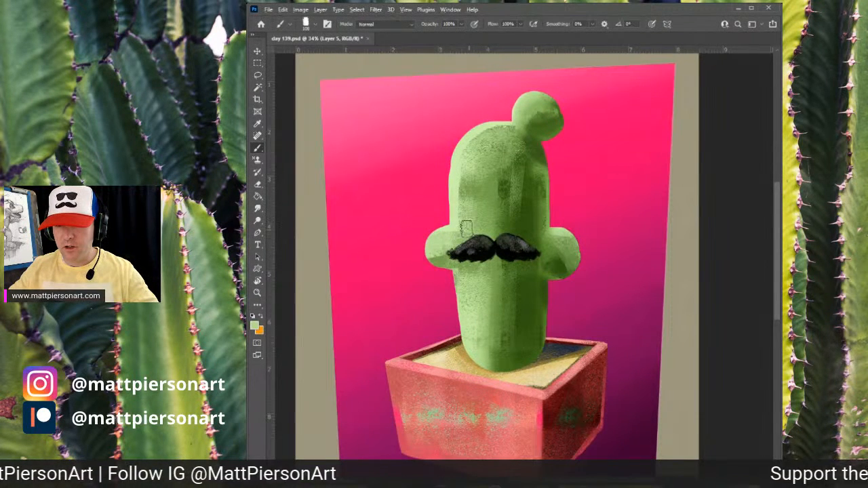
drag(456, 238, 461, 267)
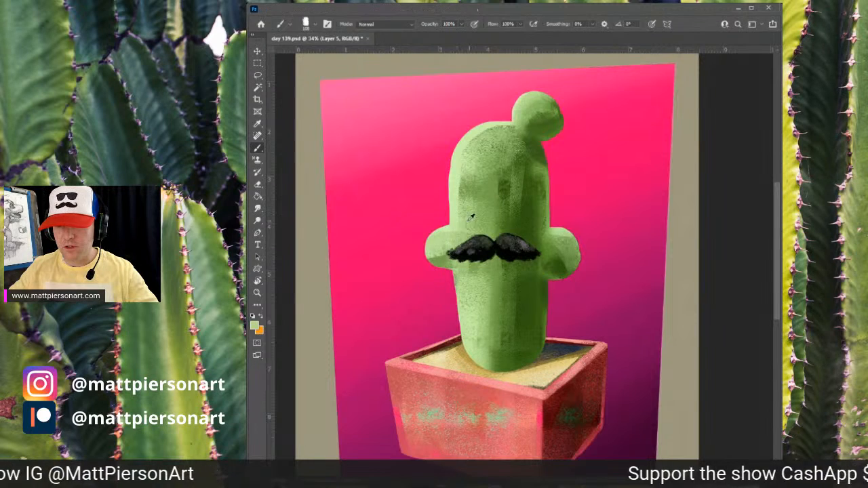
- Brush more pale vertical streaks down the body's left side through the mustache area
alt+click(470, 215)
drag(455, 210, 457, 272)
drag(458, 231, 462, 271)
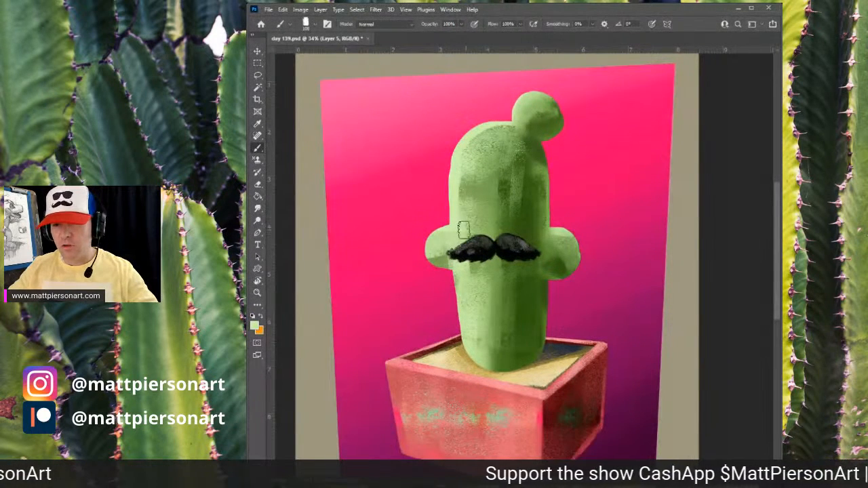
drag(467, 204, 474, 294)
mouse_move(473, 253)
mouse_down()
mouse_move(488, 328)
mouse_move(501, 293)
mouse_move(505, 361)
mouse_move(528, 186)
mouse_move(523, 229)
mouse_move(515, 178)
mouse_move(502, 203)
mouse_up()
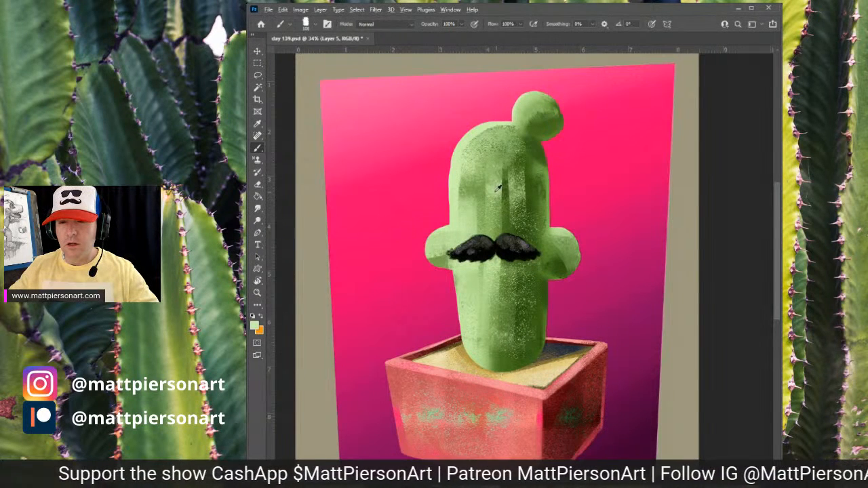
- Brush pale vertical ridge streaks down the upper center of the cactus body
drag(497, 162, 494, 221)
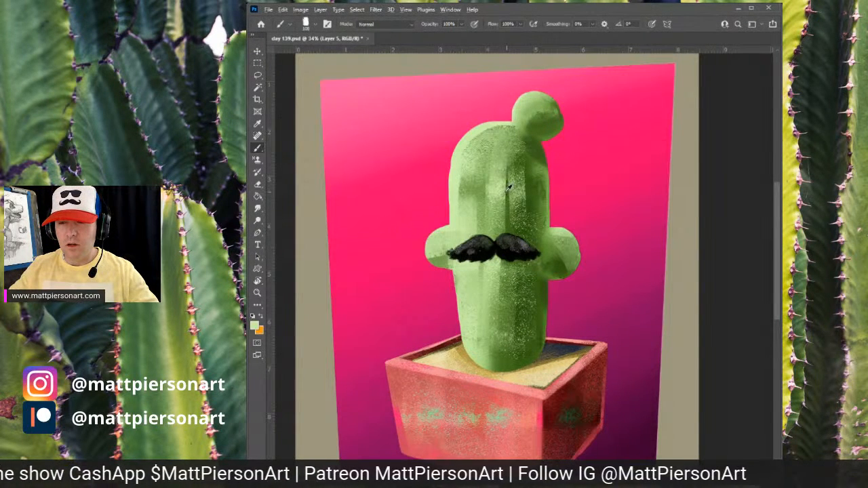
alt+click(508, 190)
mouse_move(499, 153)
mouse_down()
mouse_move(496, 237)
mouse_move(493, 218)
mouse_up()
drag(485, 169, 486, 209)
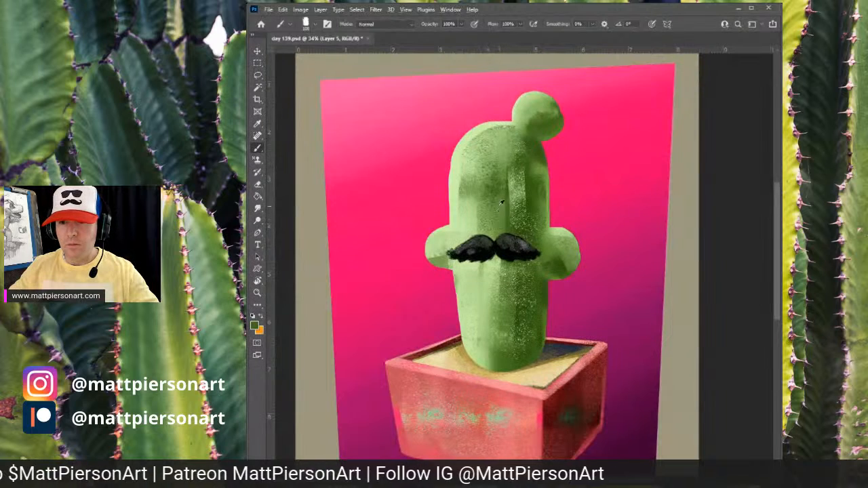
alt+click(517, 183)
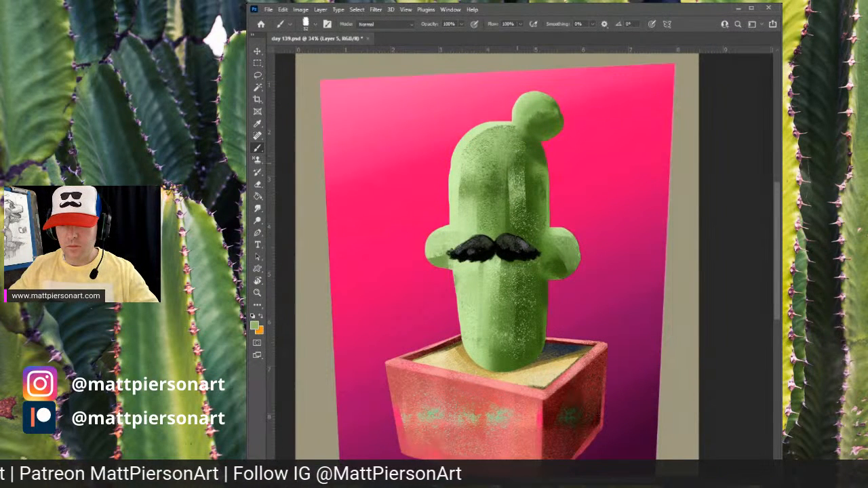
drag(513, 173, 518, 231)
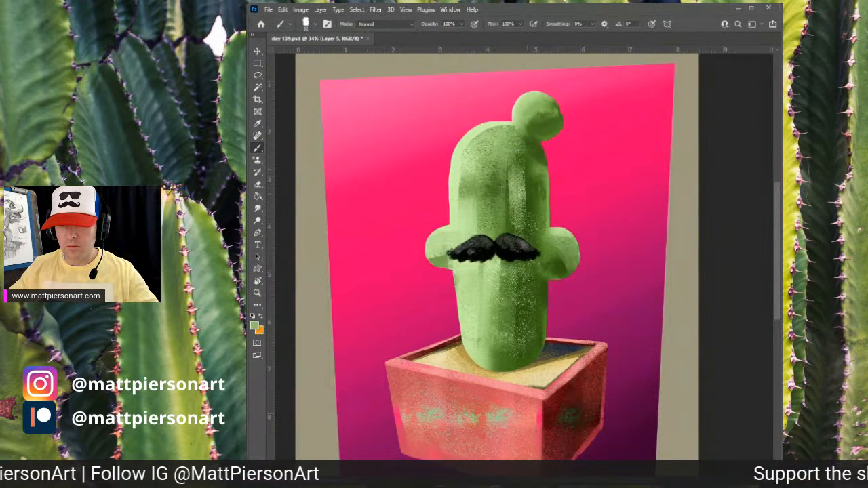
drag(528, 169, 531, 350)
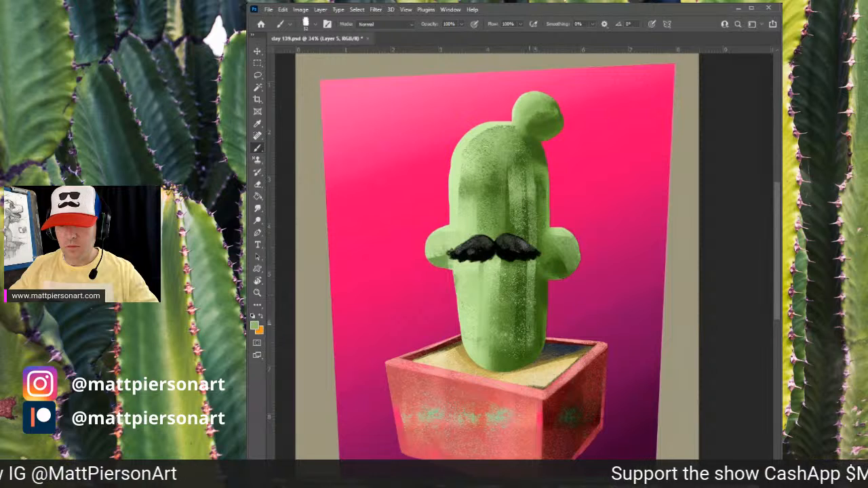
mouse_move(510, 143)
mouse_down()
mouse_move(530, 178)
mouse_move(504, 204)
mouse_move(494, 241)
mouse_up()
drag(494, 154, 489, 255)
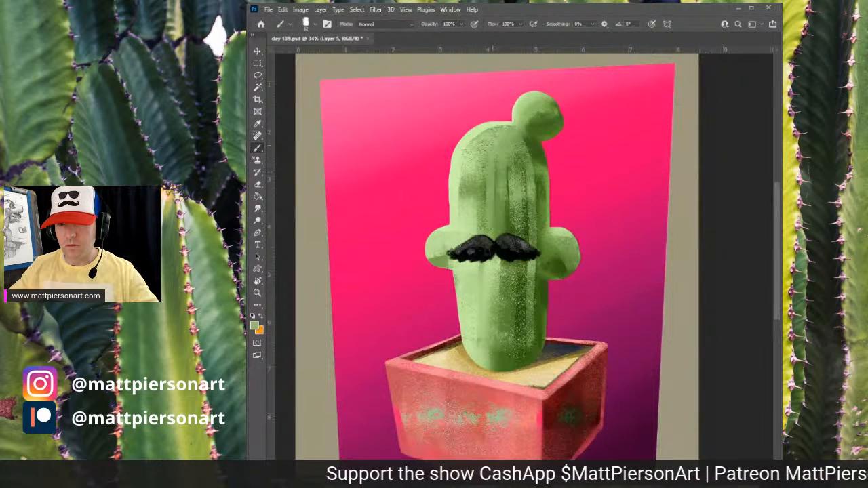
mouse_move(492, 178)
mouse_down()
mouse_move(489, 239)
mouse_move(487, 220)
mouse_move(478, 230)
mouse_up()
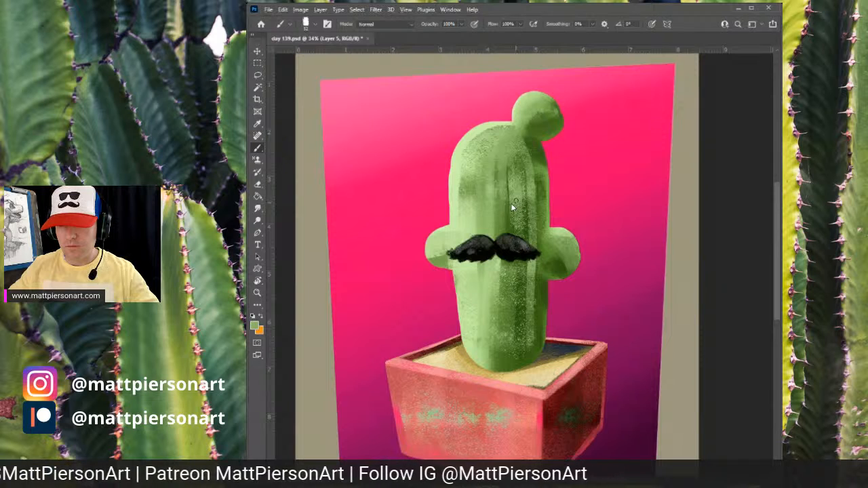
- Sample a dark green and paint vertical dark grooves down the left half of the body
alt+click(510, 205)
drag(482, 182, 483, 228)
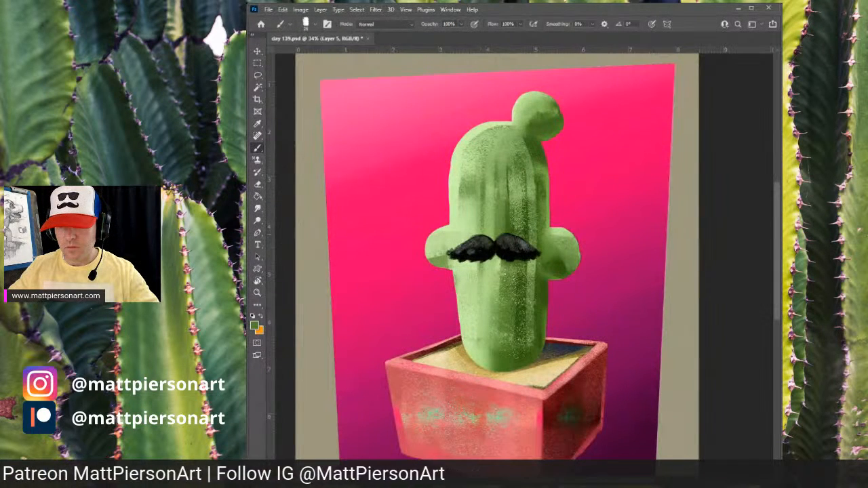
drag(477, 163, 477, 271)
drag(480, 185, 479, 266)
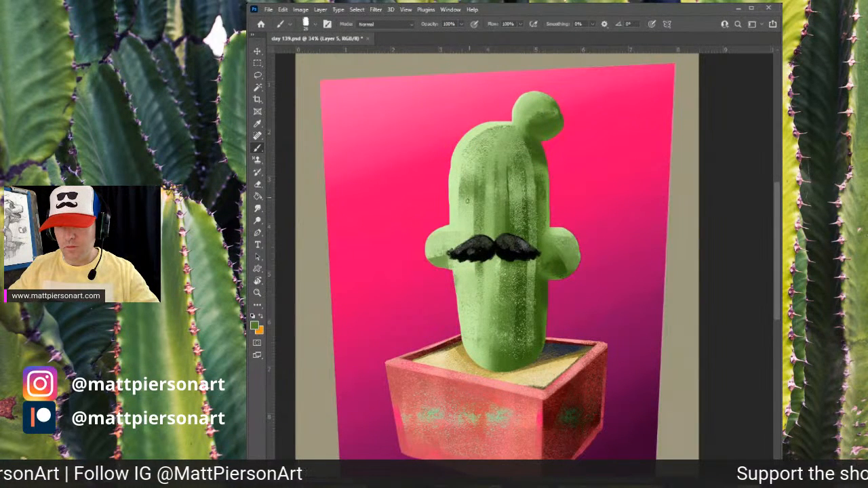
drag(467, 164, 462, 273)
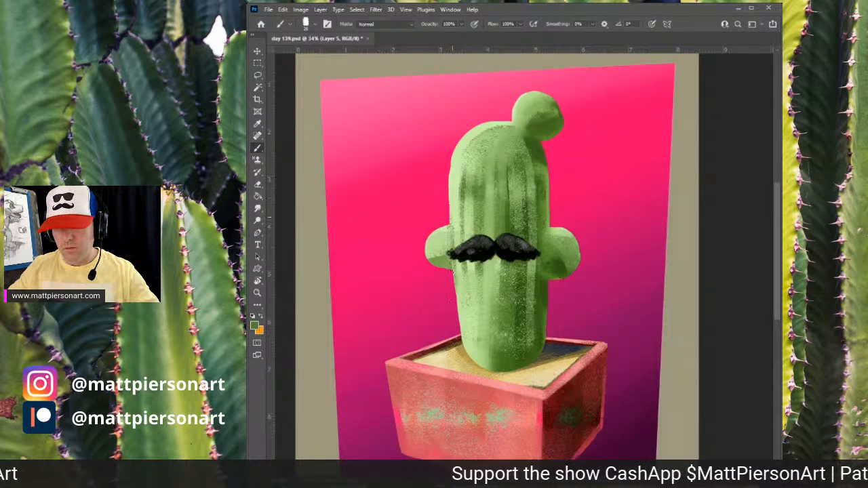
drag(450, 179, 455, 265)
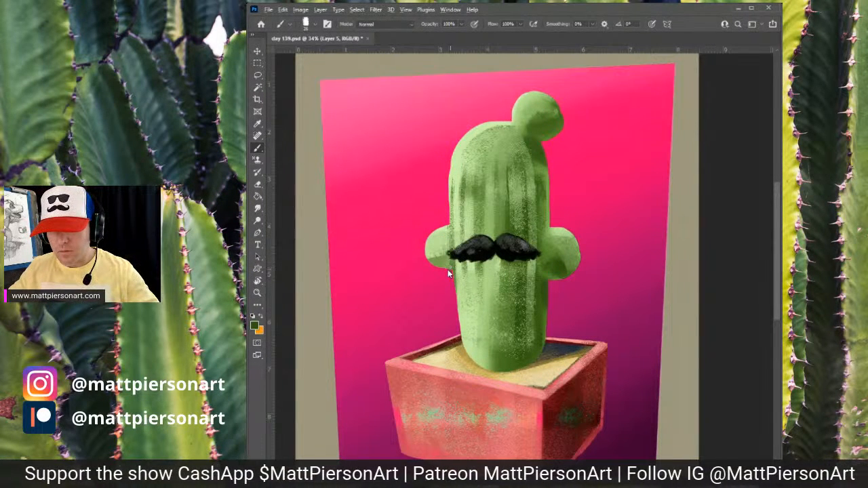
mouse_move(450, 273)
mouse_down()
mouse_move(427, 257)
mouse_move(447, 250)
mouse_up()
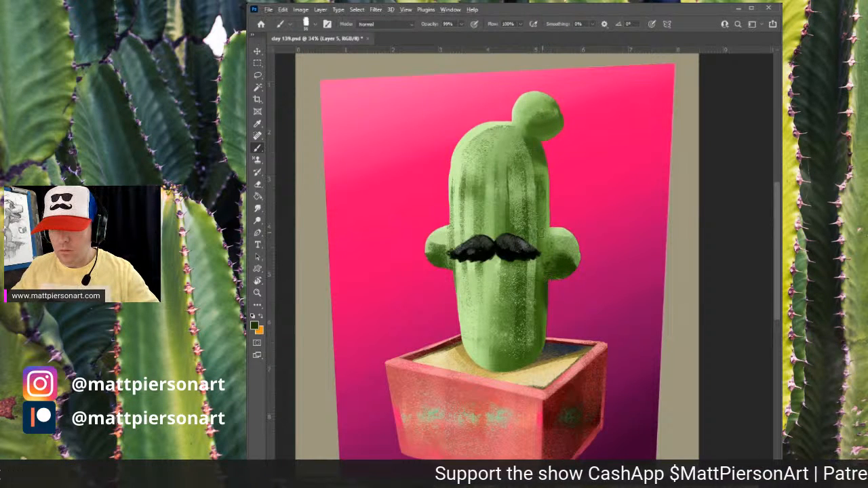
- Brush dark green strokes on the right arm and the lower body below the mustache
drag(544, 234, 540, 321)
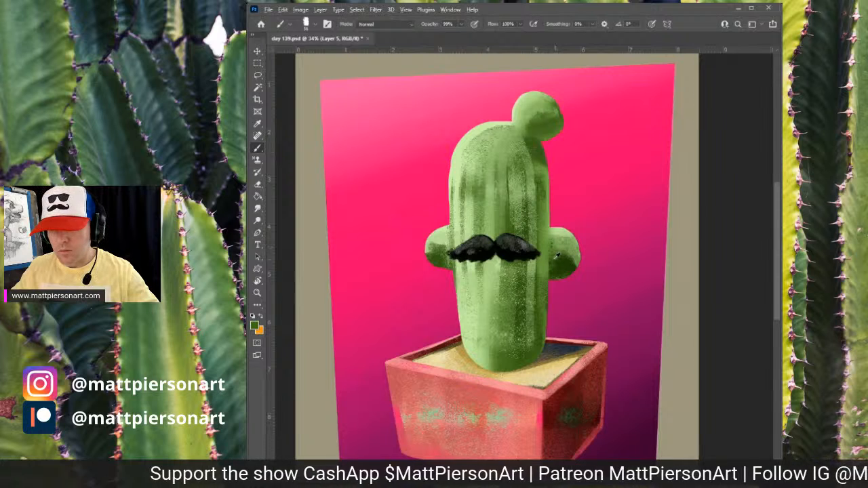
mouse_move(547, 234)
mouse_down()
mouse_move(551, 265)
mouse_move(548, 258)
mouse_up()
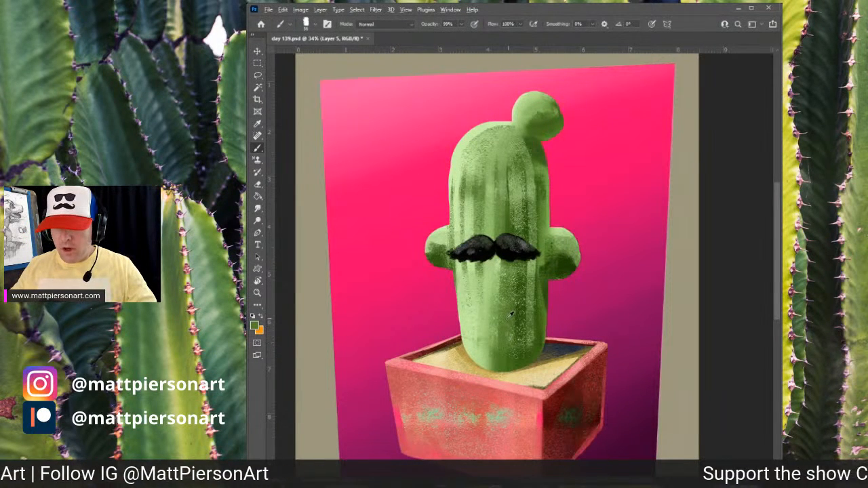
drag(505, 314, 503, 355)
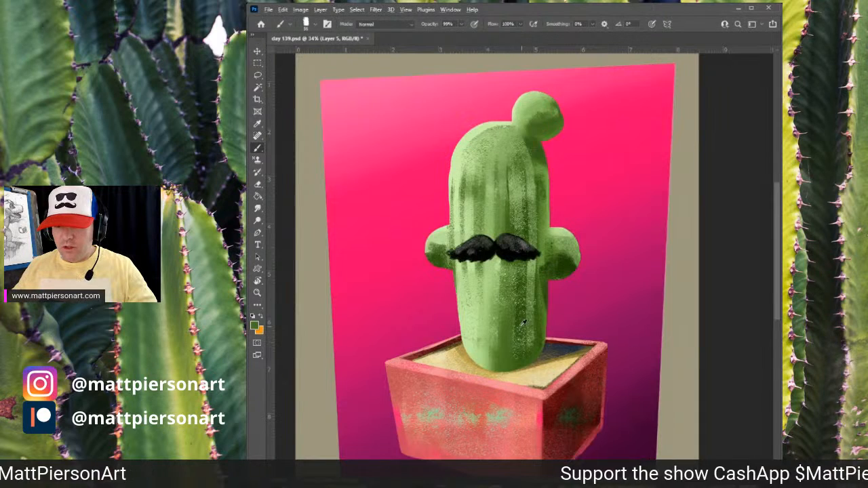
drag(506, 308, 504, 357)
drag(519, 320, 522, 348)
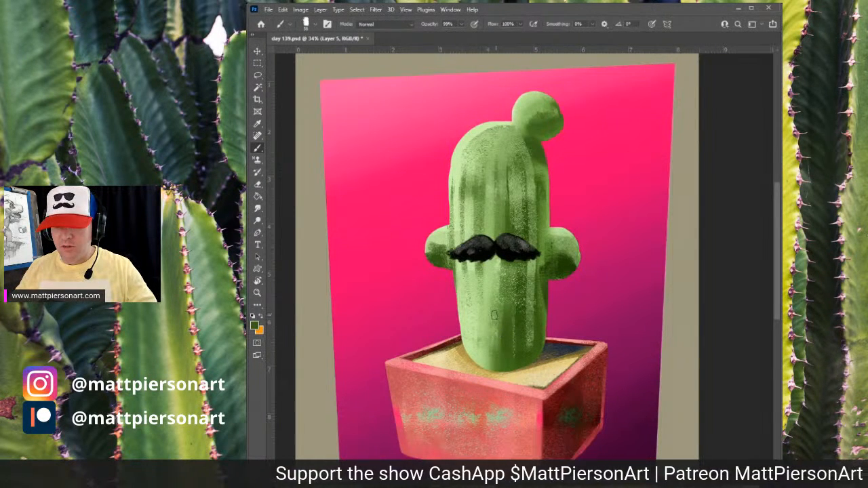
mouse_move(494, 314)
mouse_down()
mouse_move(487, 365)
mouse_move(483, 287)
mouse_move(485, 356)
mouse_up()
- Sample a pale green and brush light streaks down the lower left of the body
alt+click(488, 342)
alt+click(487, 277)
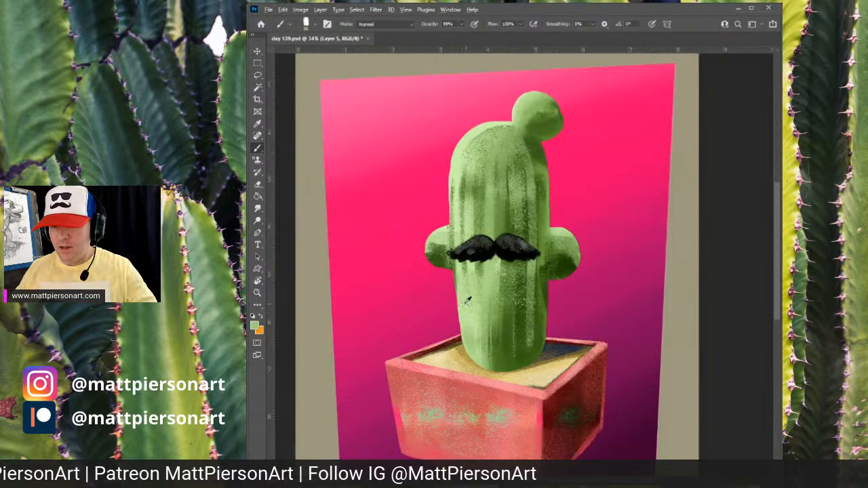
alt+click(484, 343)
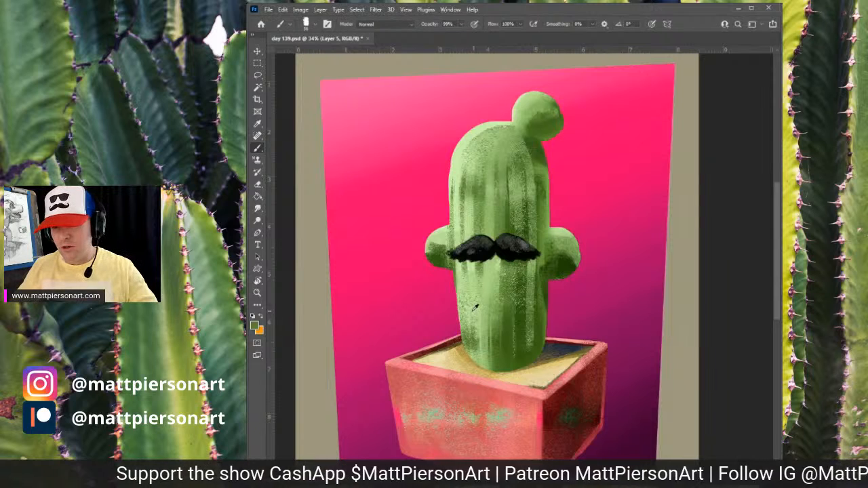
alt+click(471, 268)
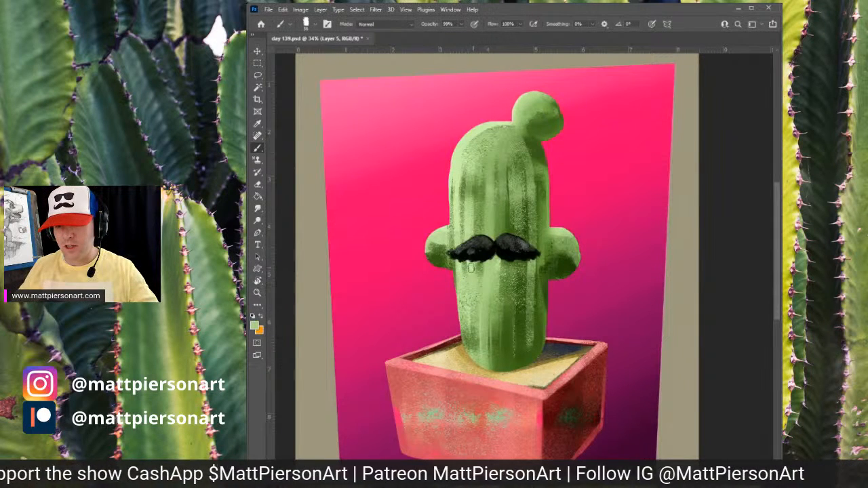
drag(472, 269, 477, 373)
alt+click(465, 287)
drag(460, 269, 468, 343)
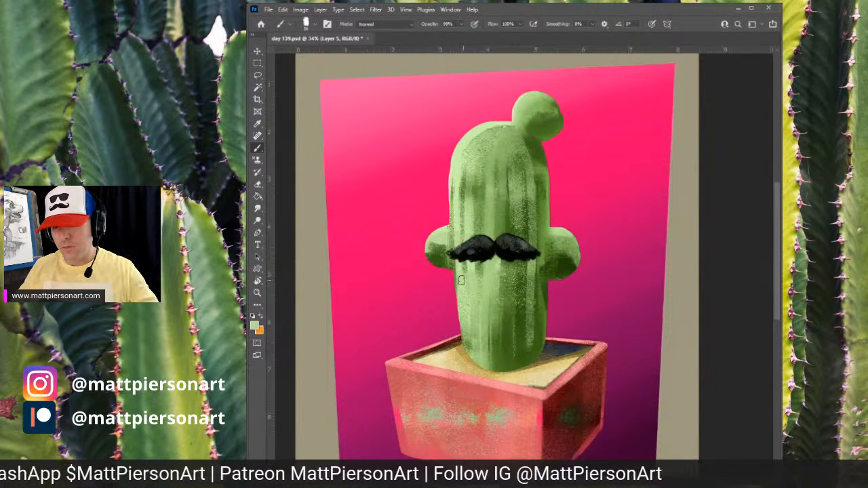
- Reduce the brush size and brush pale highlight streaks across the top of the body and lower right
alt+click(488, 121)
key([)
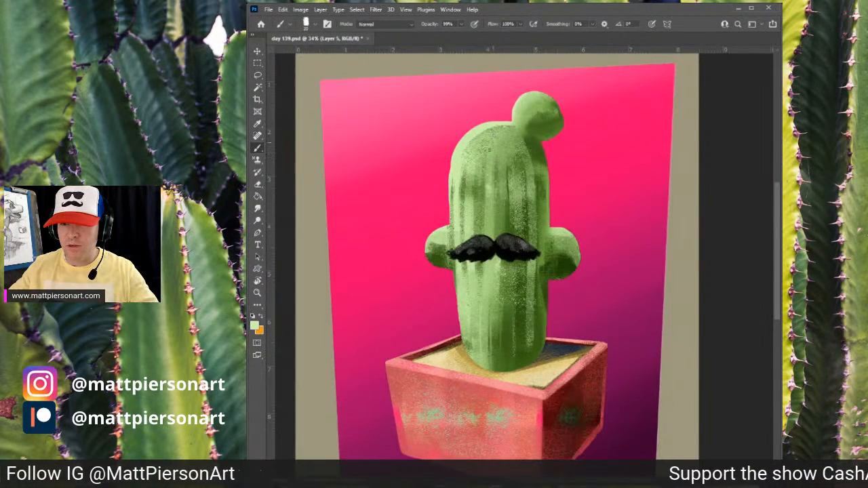
drag(489, 145, 487, 202)
mouse_move(480, 147)
mouse_down()
mouse_move(468, 204)
mouse_move(468, 195)
mouse_up()
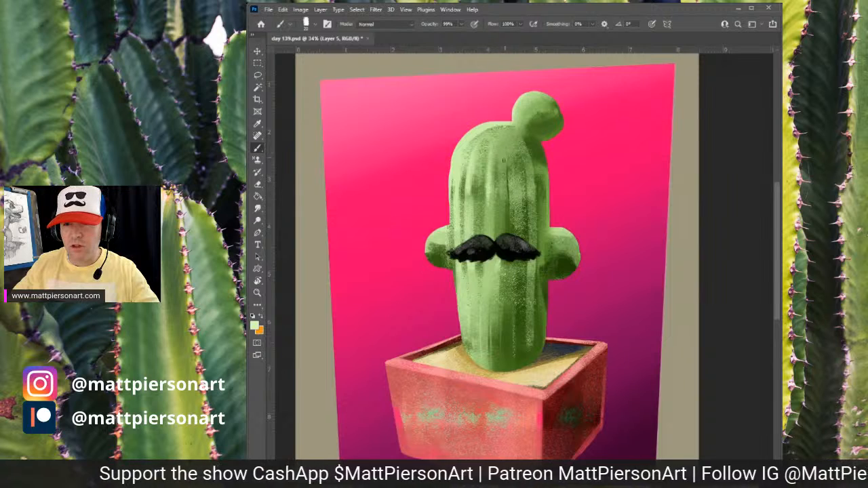
drag(505, 137, 508, 193)
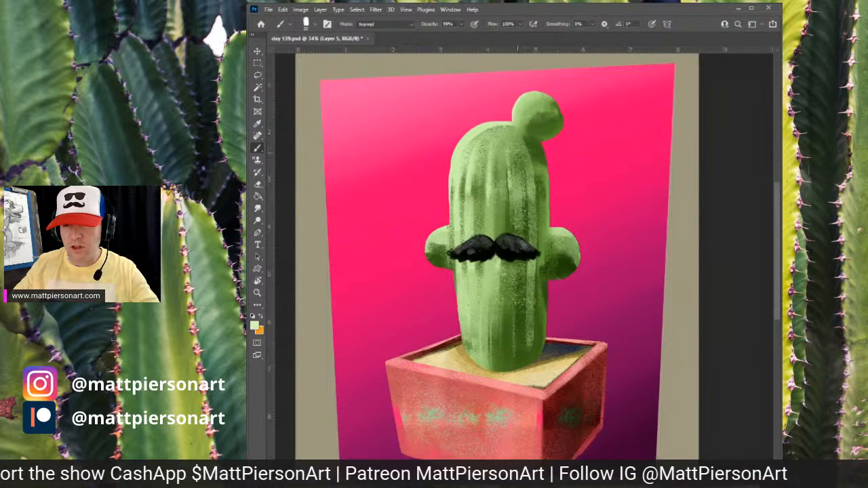
drag(518, 153, 528, 191)
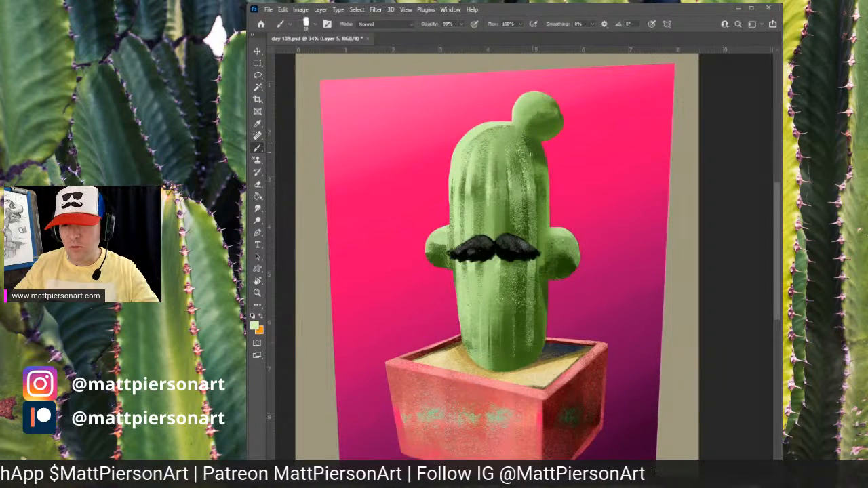
drag(534, 160, 540, 198)
drag(536, 291, 536, 344)
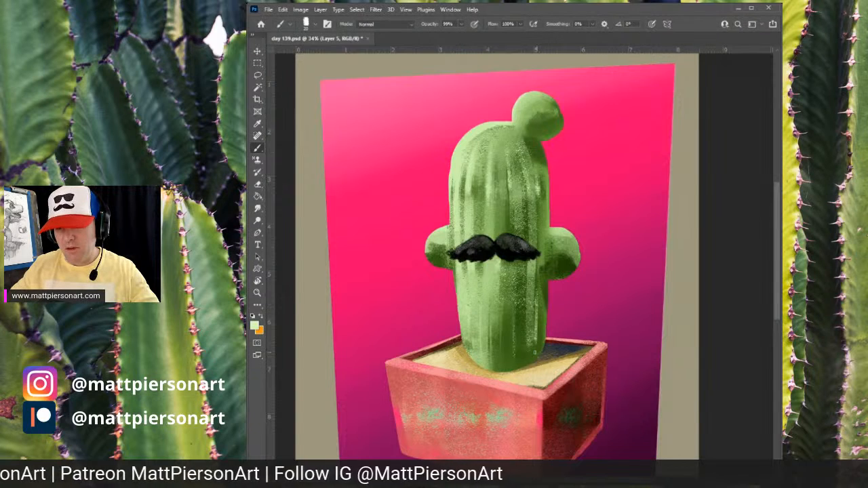
- Sample a dark green and brush vertical dark grooves down the lower middle of the body below the mustache
alt+click(520, 340)
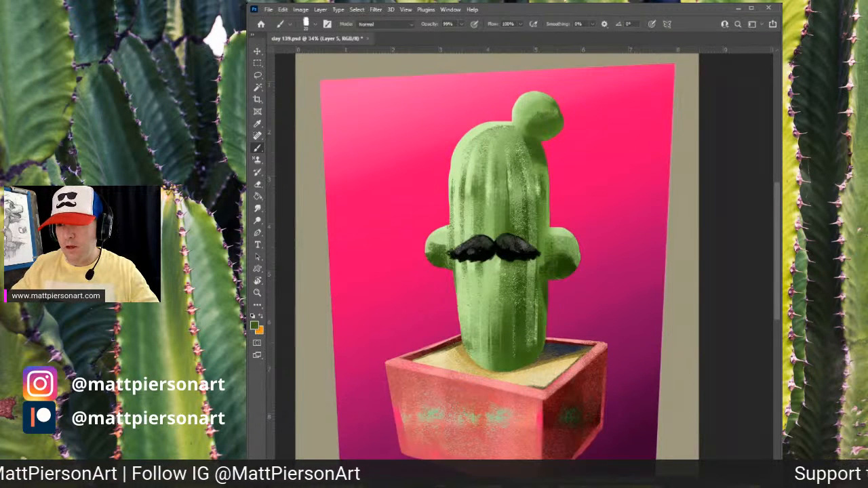
mouse_move(524, 299)
mouse_down()
mouse_move(521, 353)
mouse_move(527, 345)
mouse_up()
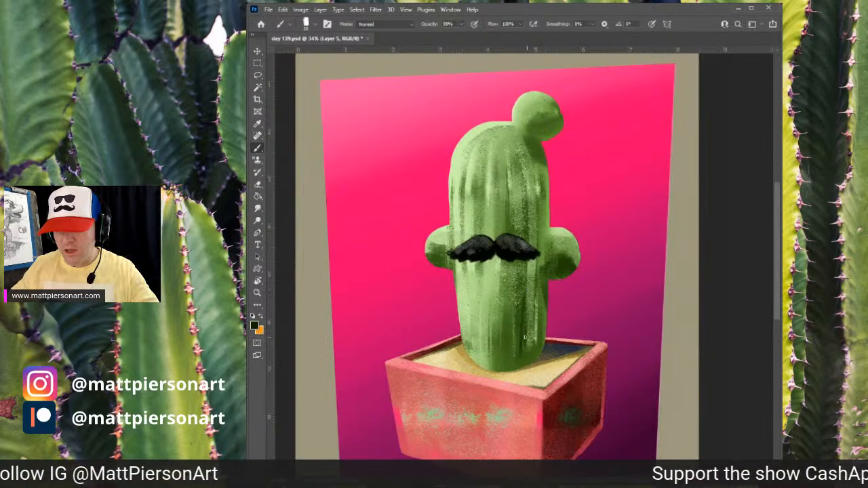
drag(524, 314, 517, 362)
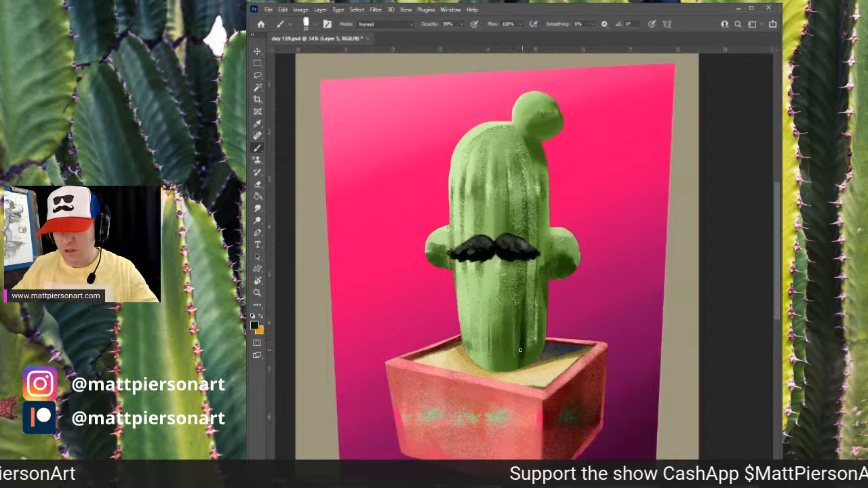
drag(541, 305, 539, 356)
mouse_move(537, 289)
mouse_down()
mouse_move(538, 352)
mouse_move(540, 326)
mouse_move(509, 362)
mouse_up()
drag(510, 341, 504, 373)
drag(510, 322, 508, 349)
drag(509, 337, 507, 374)
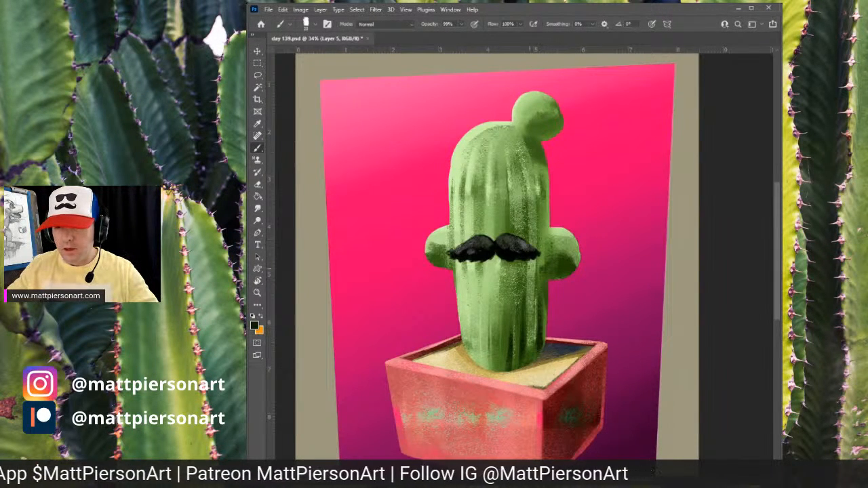
drag(522, 267, 525, 300)
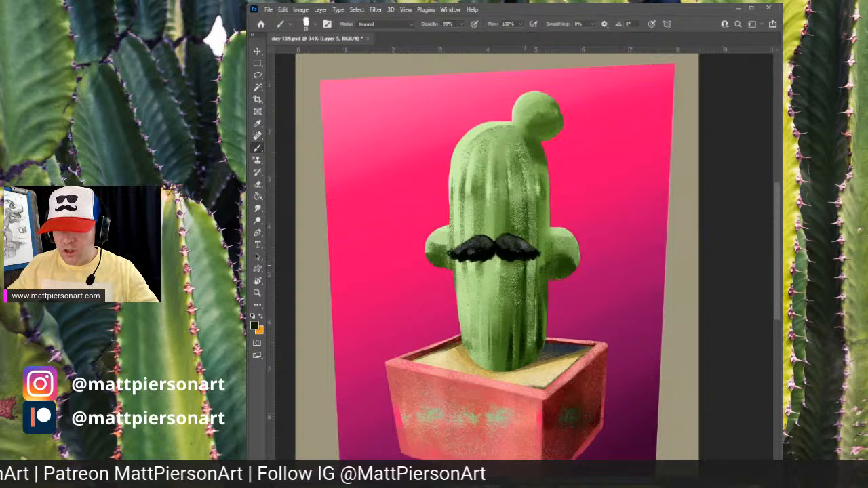
- Set the brush opacity to 100% and brush dark vertical grooves on the upper body above the mustache
key(0)
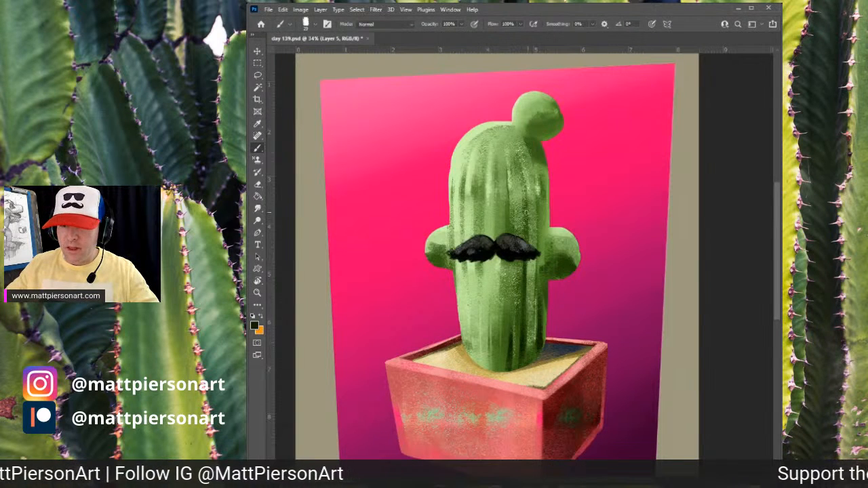
mouse_move(524, 238)
mouse_down()
mouse_move(525, 193)
mouse_move(515, 175)
mouse_up()
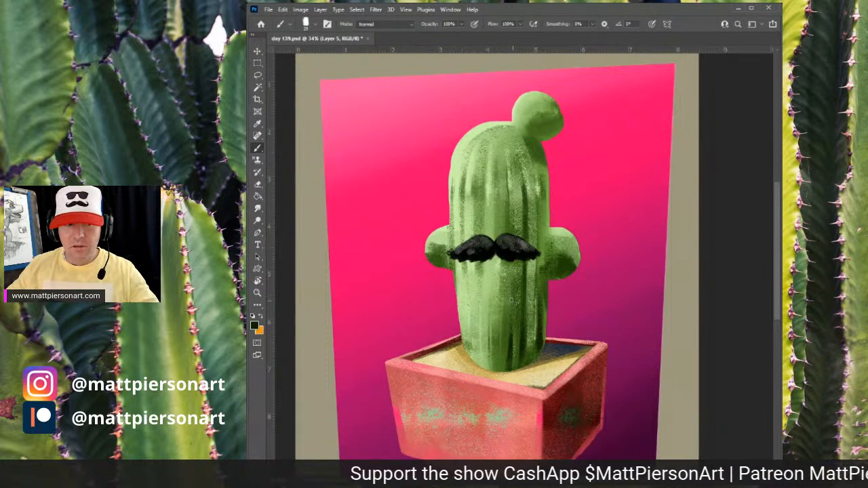
drag(510, 258, 507, 290)
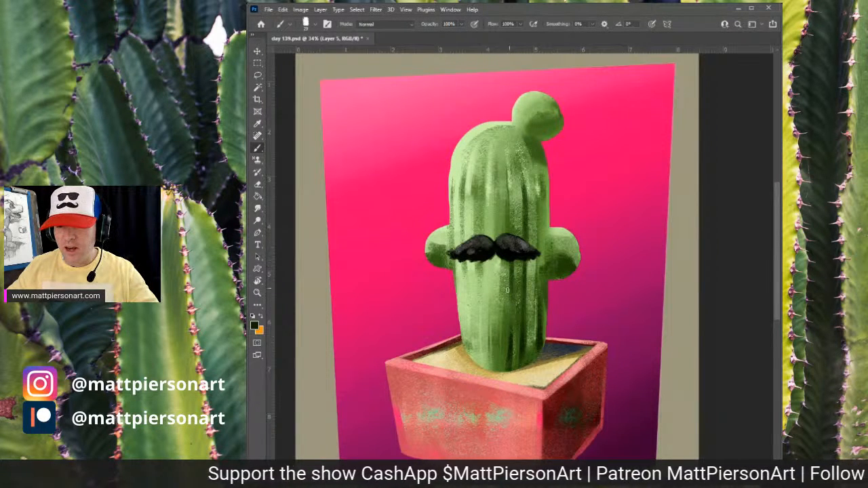
drag(506, 198, 506, 228)
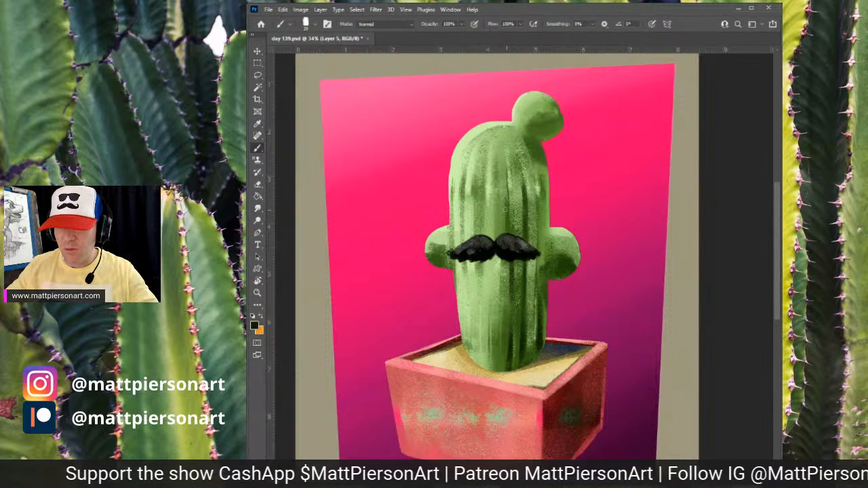
mouse_move(507, 182)
mouse_down()
mouse_move(508, 211)
mouse_move(509, 196)
mouse_up()
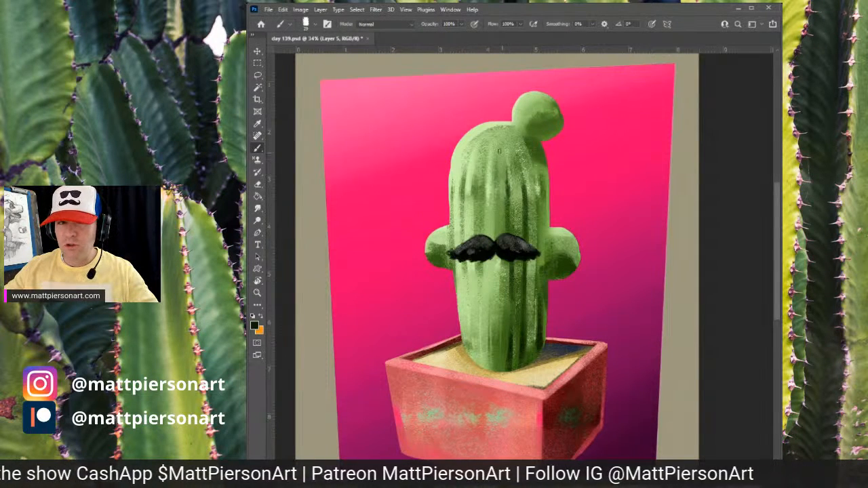
drag(502, 152, 504, 200)
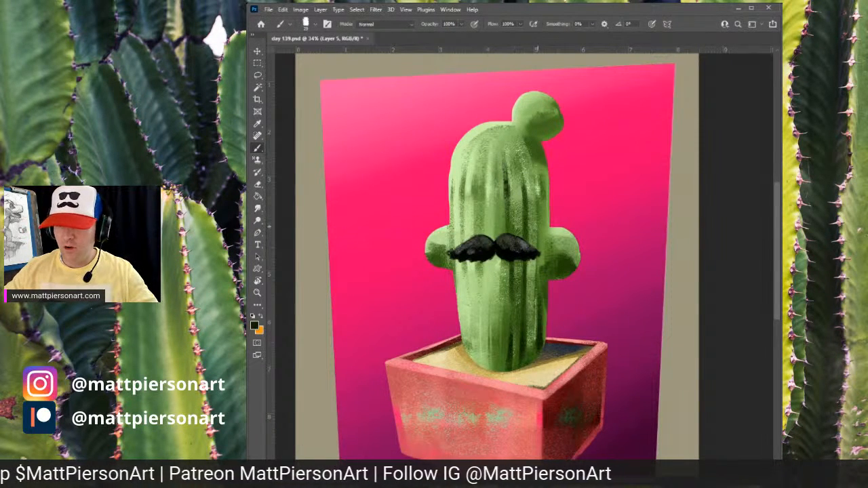
drag(530, 167, 540, 230)
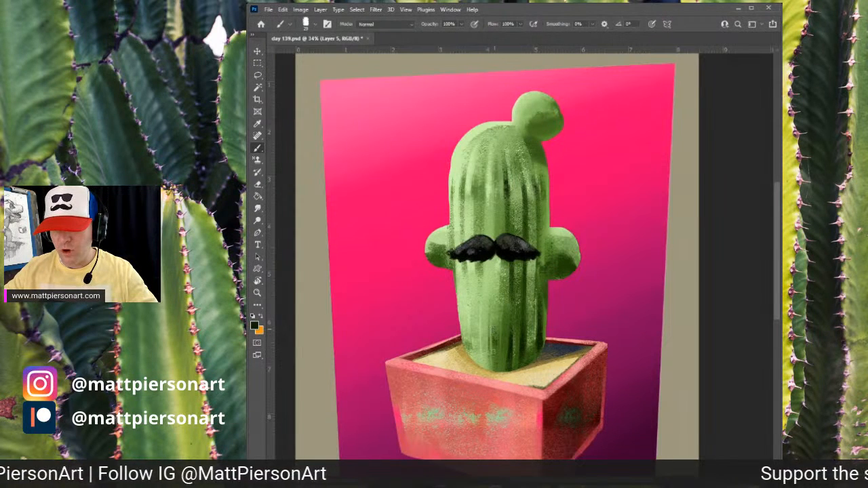
- Reduce the brush size, sample a mid green, and paint narrow grooves near the bottom center of the body
key(bracketleft)
key(bracketleft)
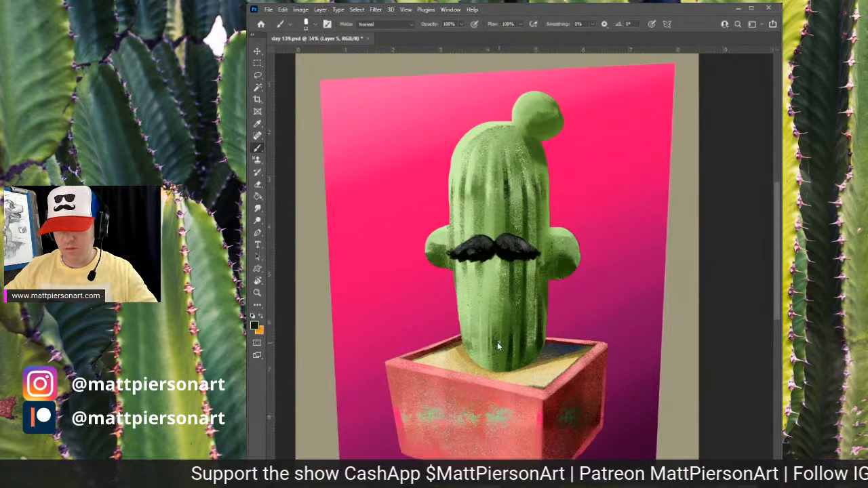
key(])
drag(494, 327, 495, 369)
alt+click(519, 329)
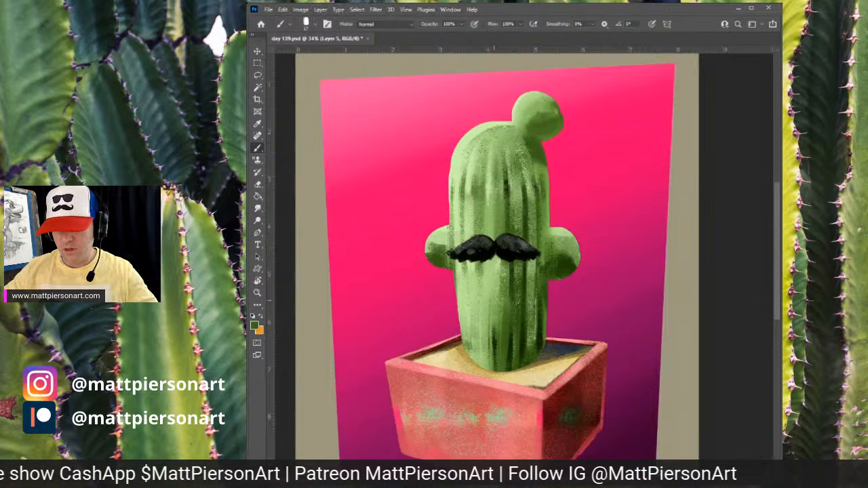
drag(493, 300, 494, 351)
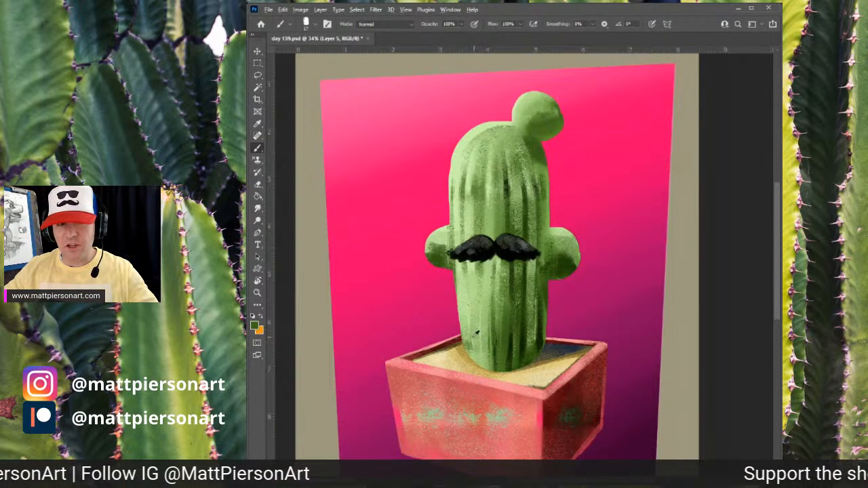
- Enlarge the brush and paint vertical grooves down the left side of the body, both lower and upper
key(bracketright)
drag(481, 338, 483, 369)
drag(482, 335, 484, 371)
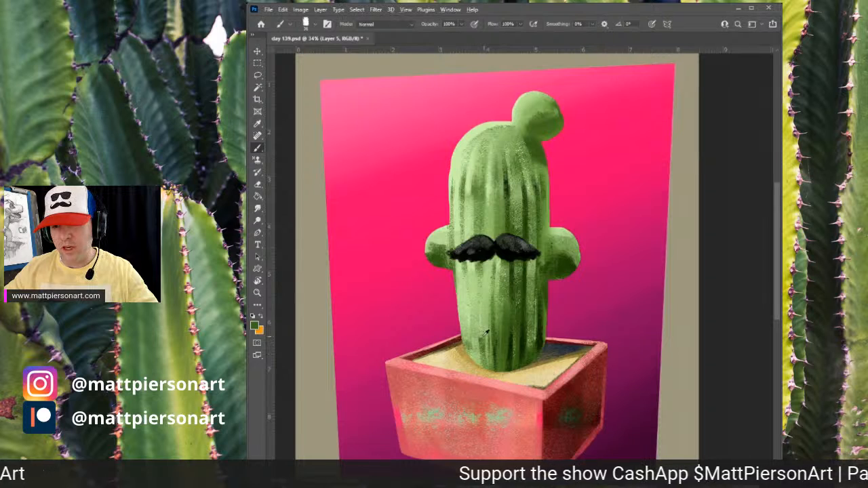
mouse_move(480, 292)
mouse_down()
mouse_move(468, 353)
mouse_move(470, 323)
mouse_move(480, 367)
mouse_up()
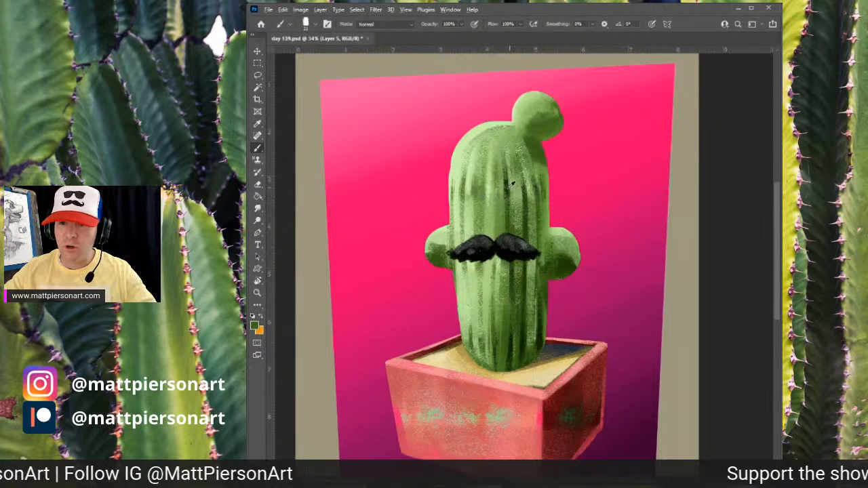
drag(485, 171, 487, 230)
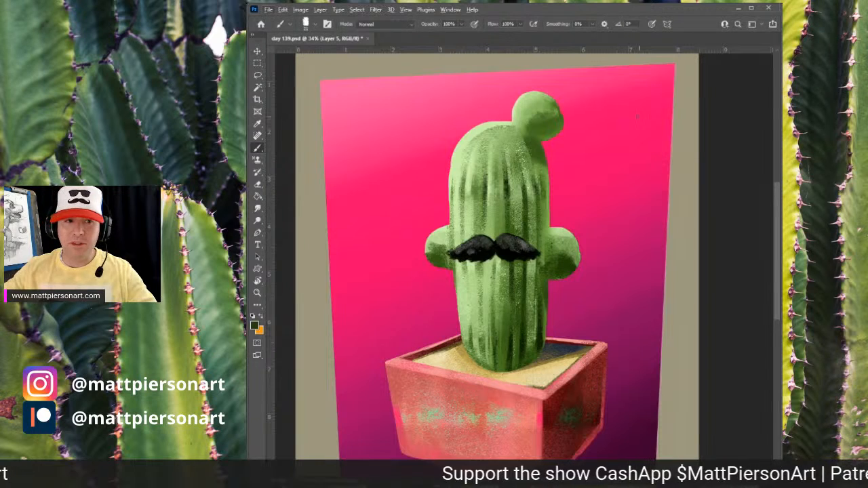
drag(469, 156, 451, 227)
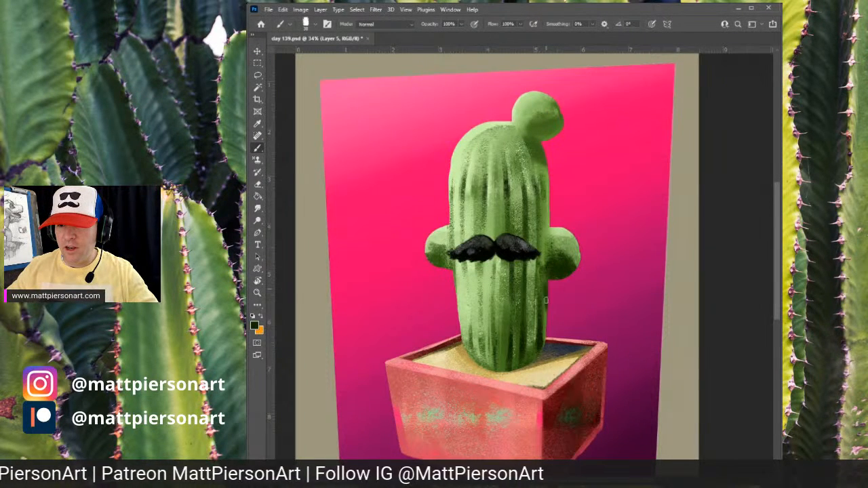
- Sample a pale green from the body and brush light streaks down the left side of the body
alt+click(440, 258)
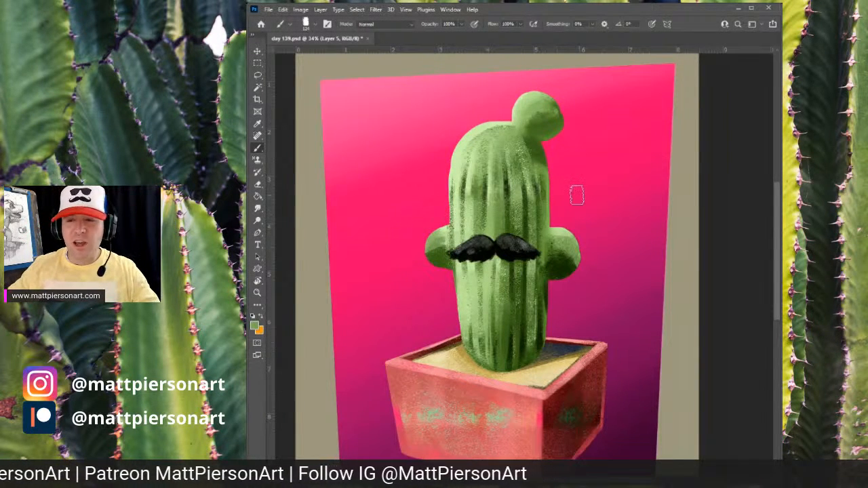
alt+click(563, 229)
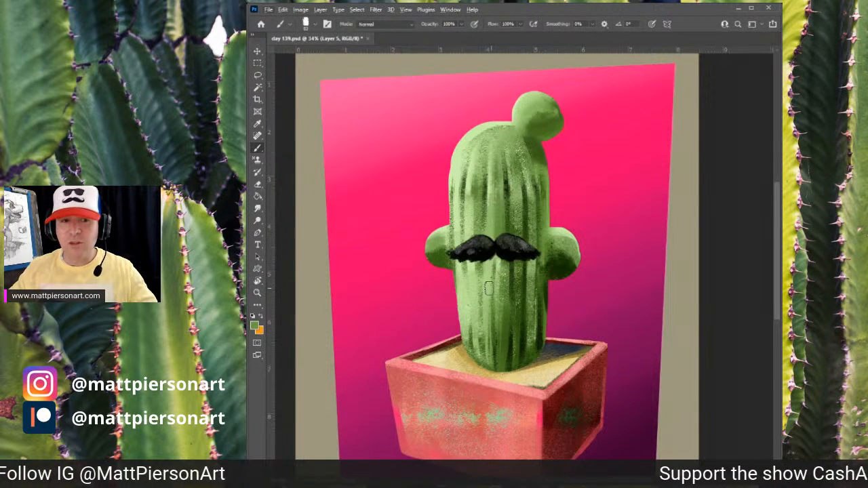
alt+click(477, 151)
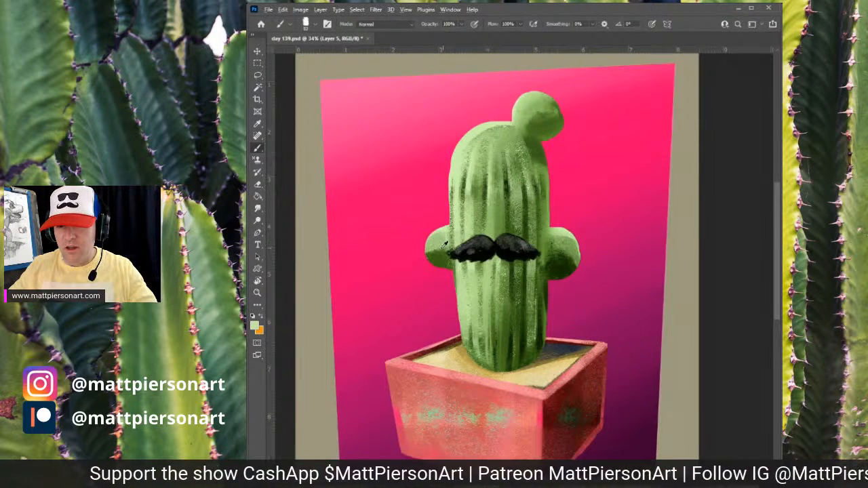
alt+click(445, 244)
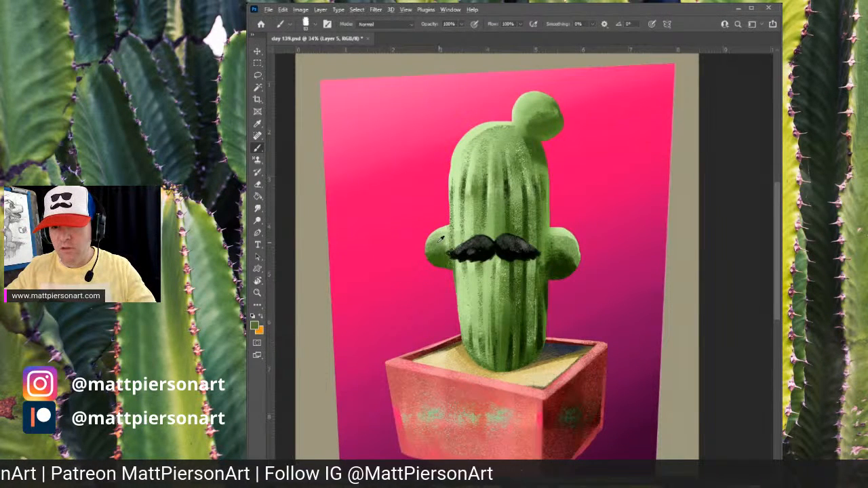
key(z)
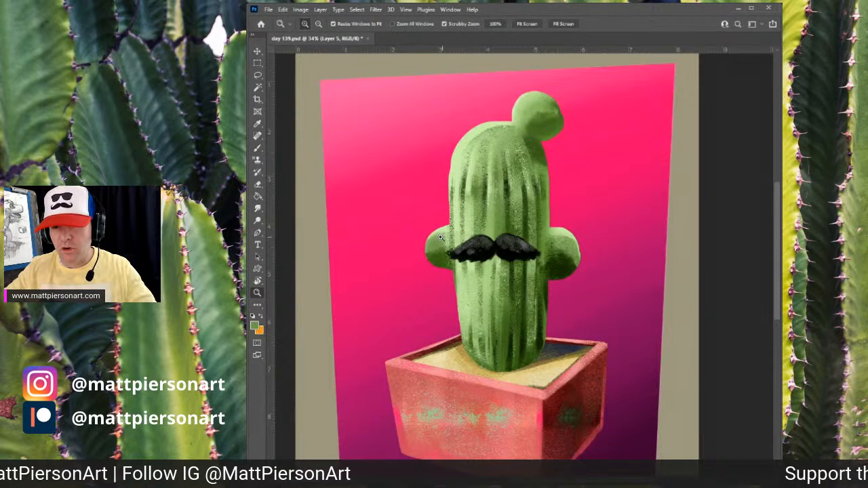
key(b)
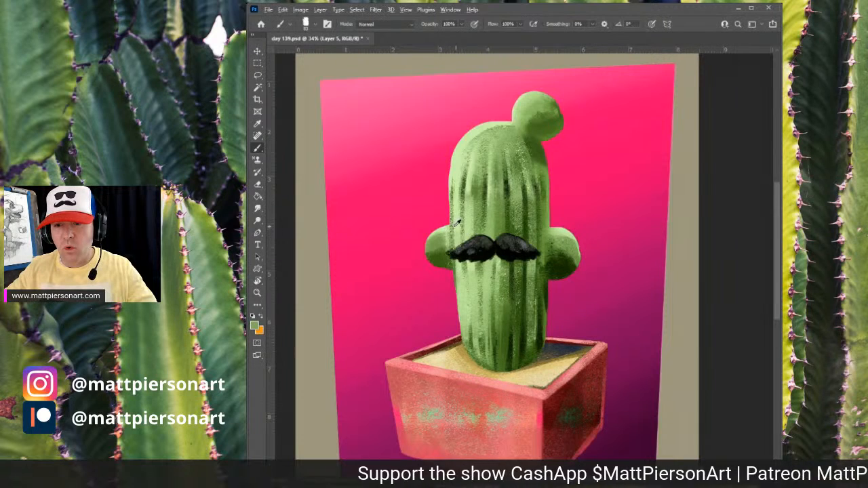
alt+click(488, 215)
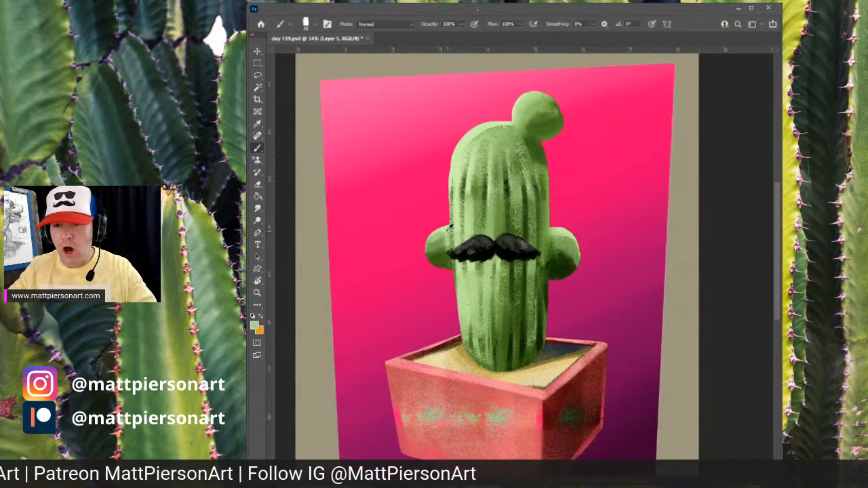
alt+click(448, 225)
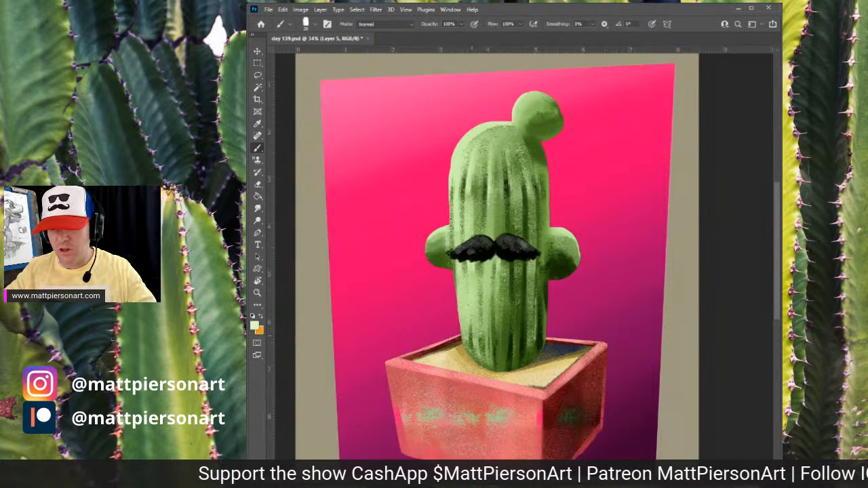
drag(468, 277, 474, 332)
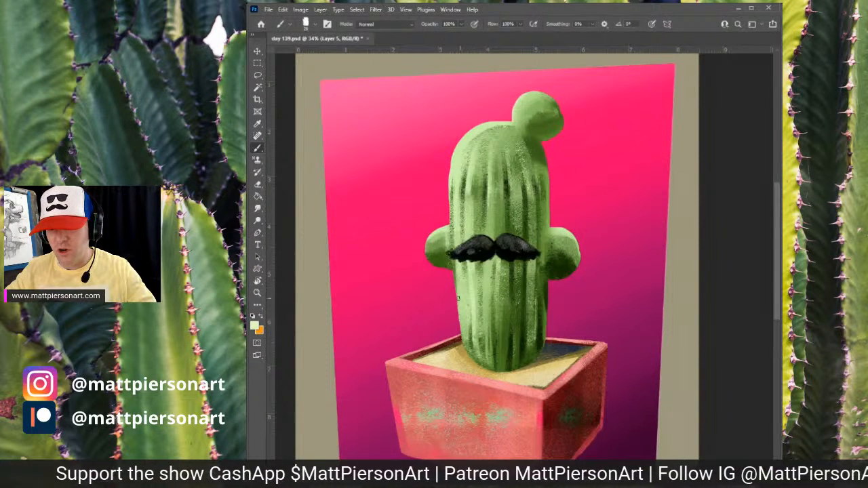
drag(458, 298, 462, 327)
mouse_move(464, 197)
mouse_down()
mouse_move(463, 234)
mouse_move(462, 221)
mouse_up()
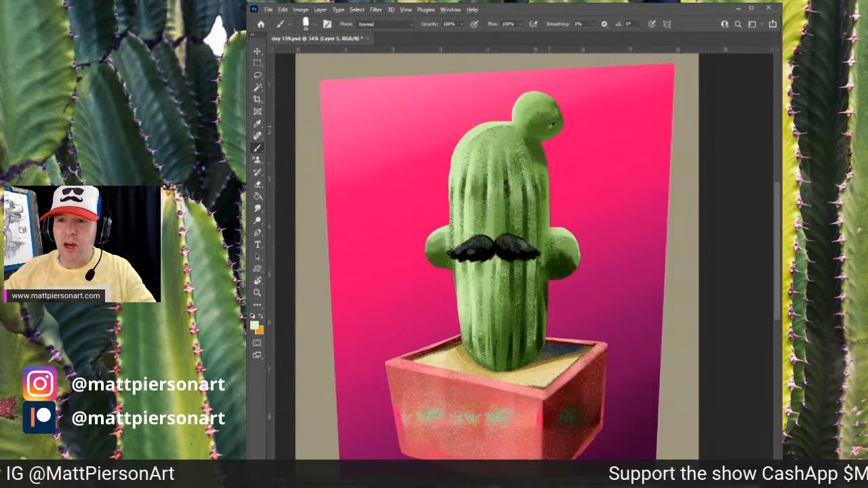
- Sample a dark green and shade the top knob and where it joins the body with small strokes
alt+click(548, 123)
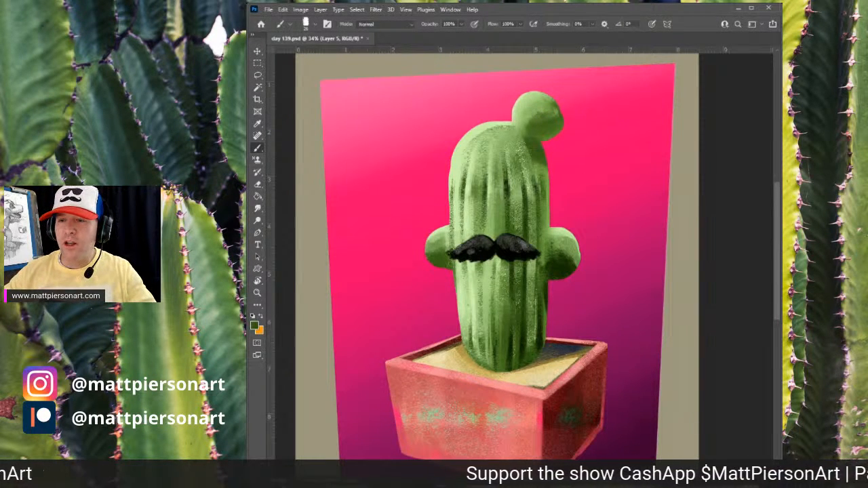
drag(536, 156, 544, 164)
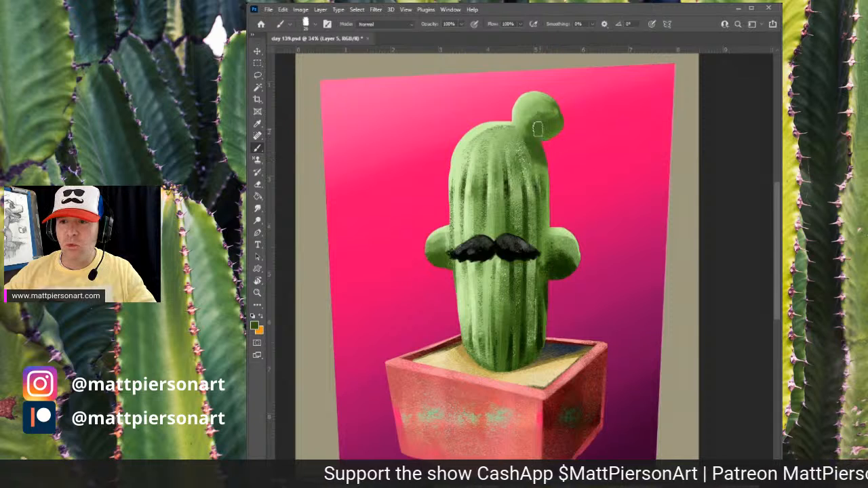
mouse_move(553, 121)
mouse_down()
mouse_move(548, 126)
mouse_move(546, 113)
mouse_up()
alt+click(549, 111)
alt+click(547, 108)
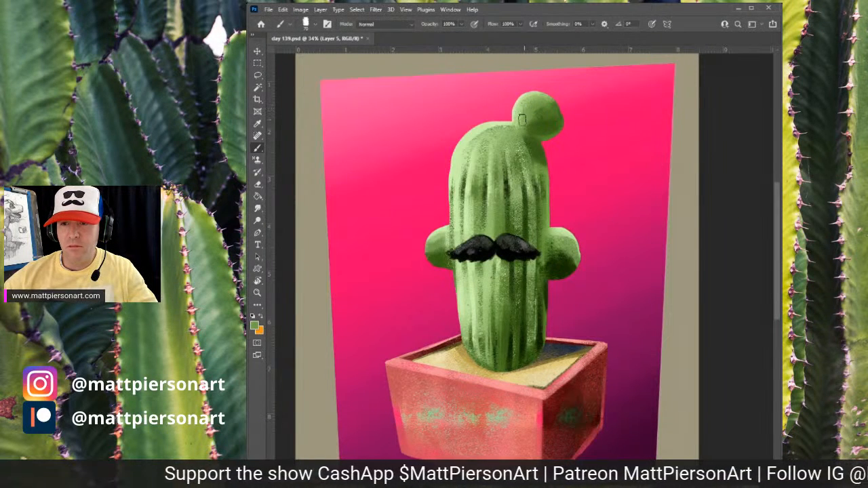
alt+click(522, 113)
mouse_move(517, 120)
mouse_down()
mouse_move(535, 89)
mouse_move(509, 112)
mouse_move(526, 96)
mouse_up()
alt+click(521, 103)
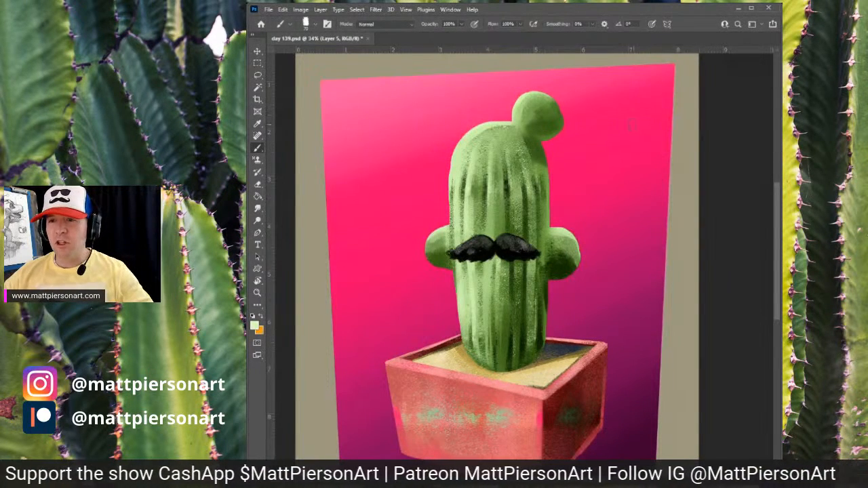
alt+click(538, 146)
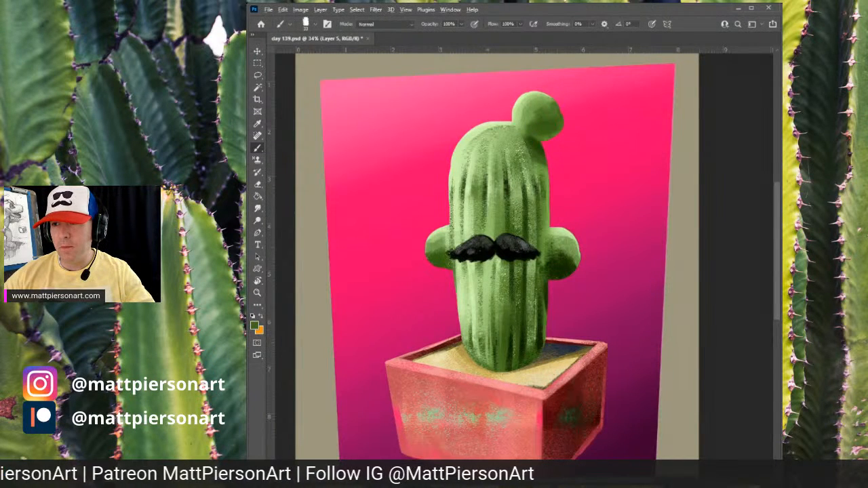
alt+click(547, 134)
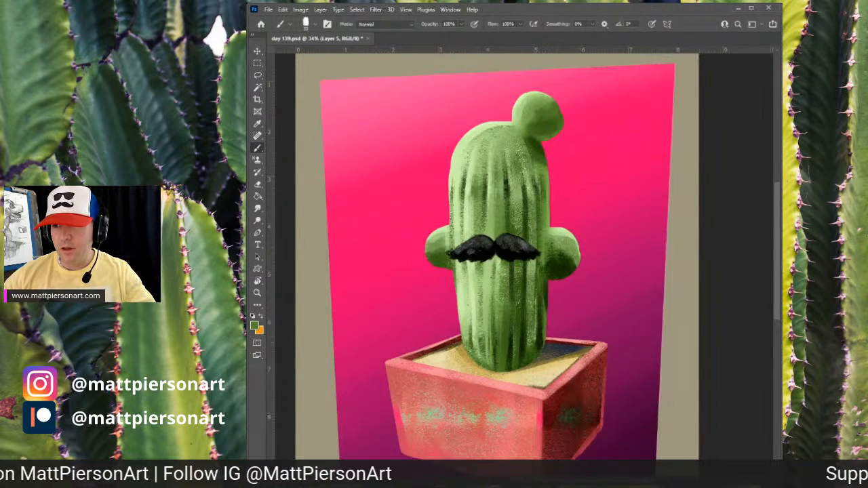
- Dab small dark spots onto the top knob of the cactus
alt+click(547, 134)
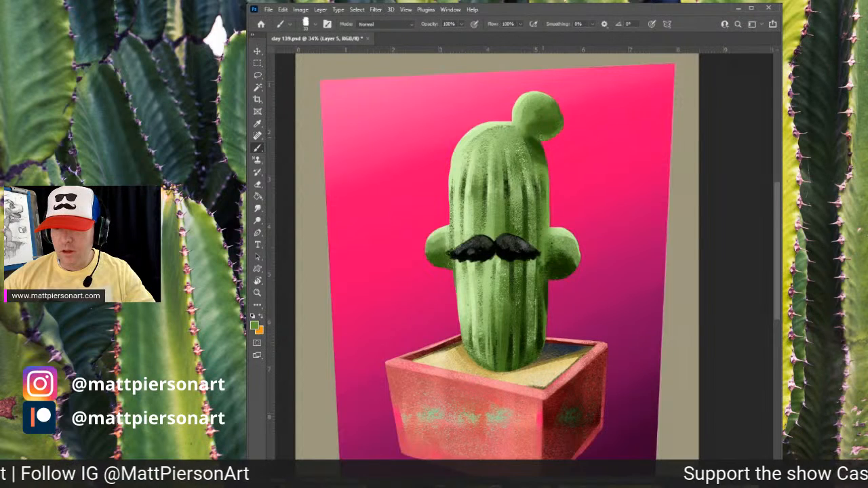
alt+click(537, 141)
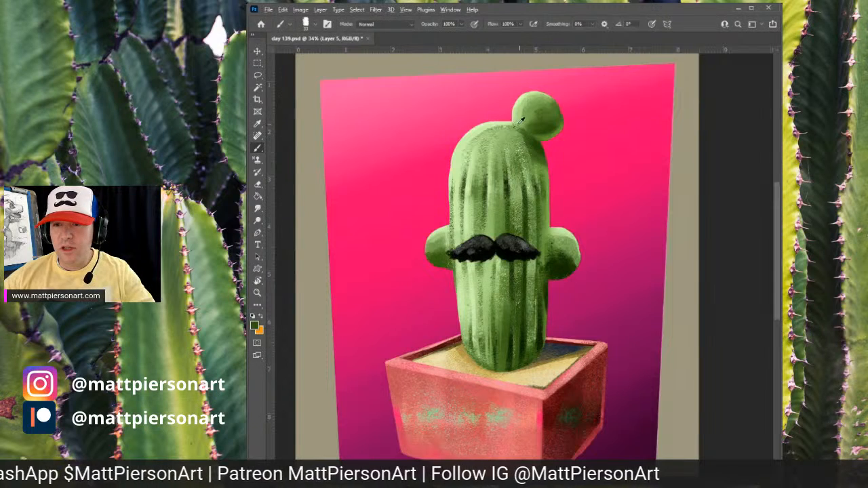
alt+click(515, 121)
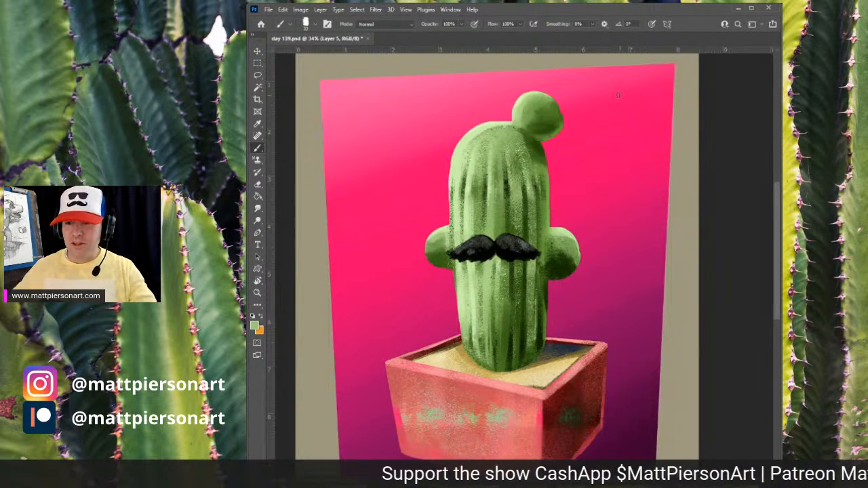
- Switch to the mustache layer, sample a dark tone, shrink the brush and paint texture strokes across the mustache
key(alt+bracketleft)
key(alt+bracketleft)
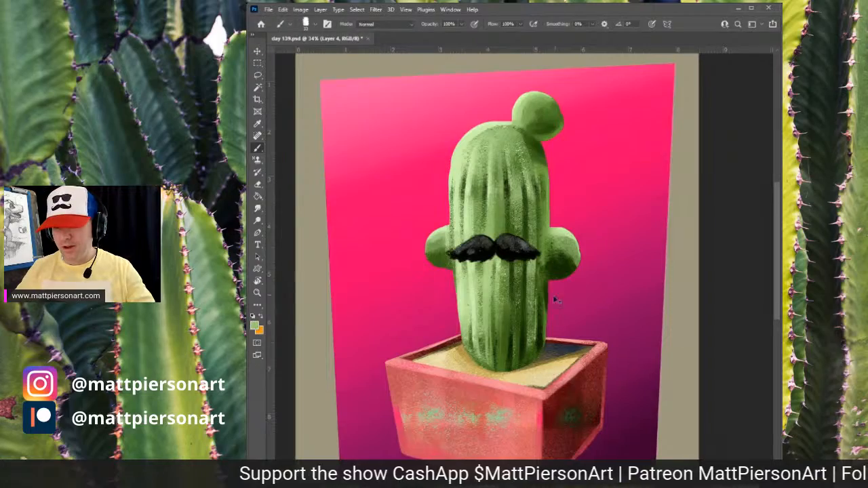
drag(525, 301, 563, 287)
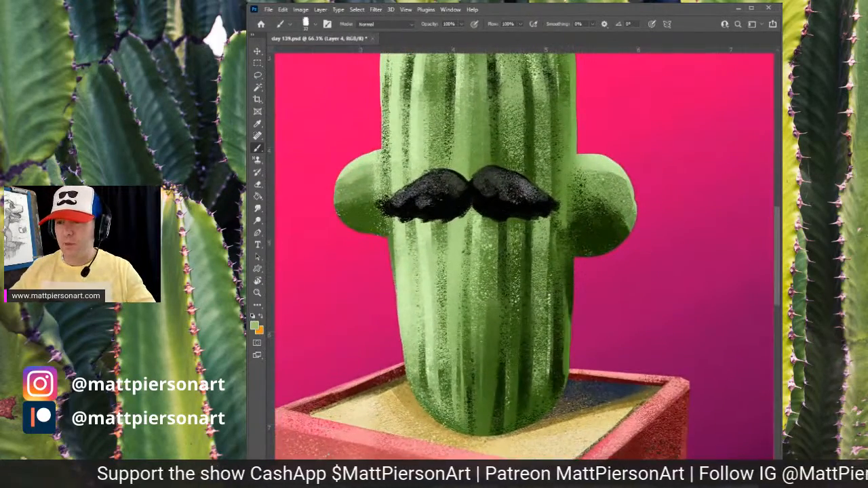
alt+click(436, 183)
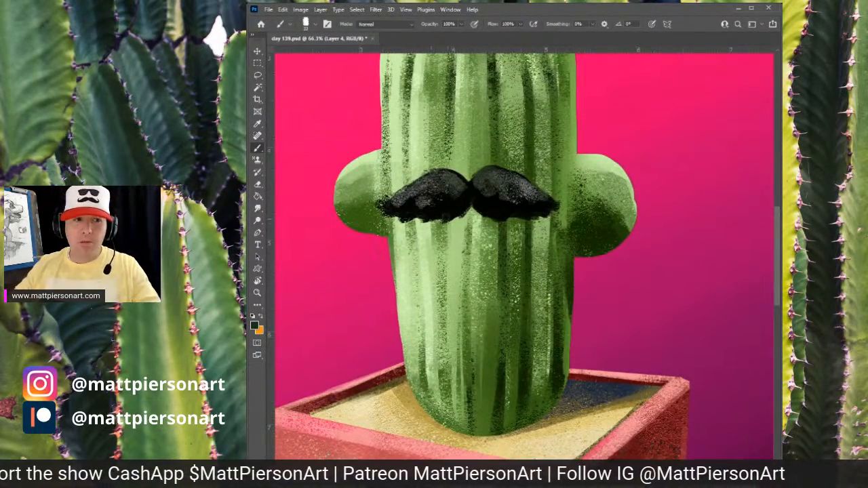
key(bracketleft)
key(bracketleft)
key(bracketleft)
key(bracketleft)
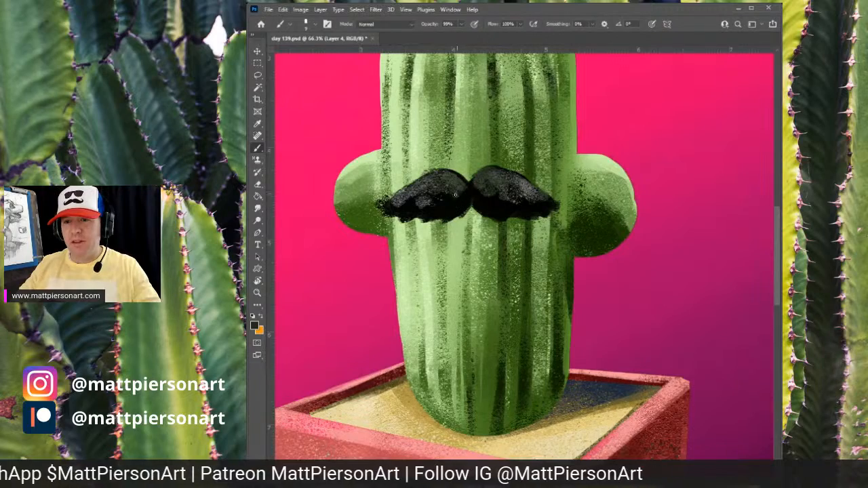
mouse_move(455, 196)
mouse_down()
mouse_move(469, 207)
mouse_move(451, 227)
mouse_move(490, 261)
mouse_move(512, 268)
mouse_up()
mouse_move(478, 238)
mouse_down()
mouse_move(452, 249)
mouse_move(474, 254)
mouse_move(467, 240)
mouse_up()
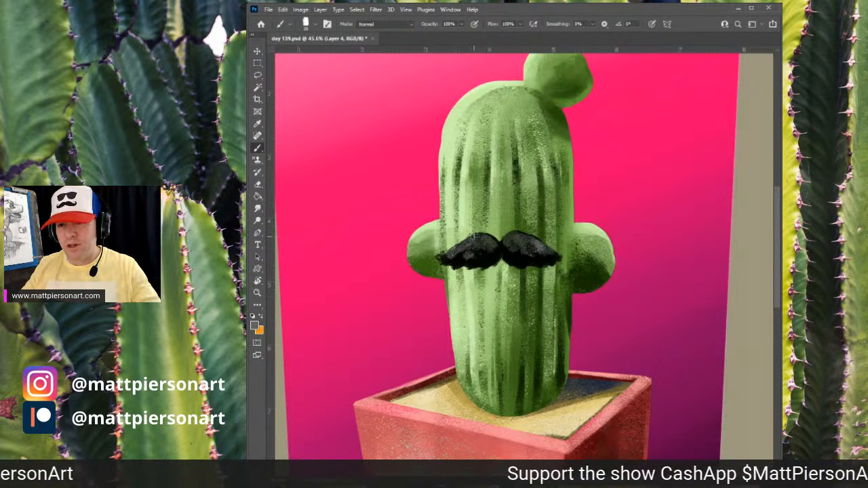
mouse_move(476, 240)
mouse_down()
mouse_move(442, 256)
mouse_move(462, 253)
mouse_up()
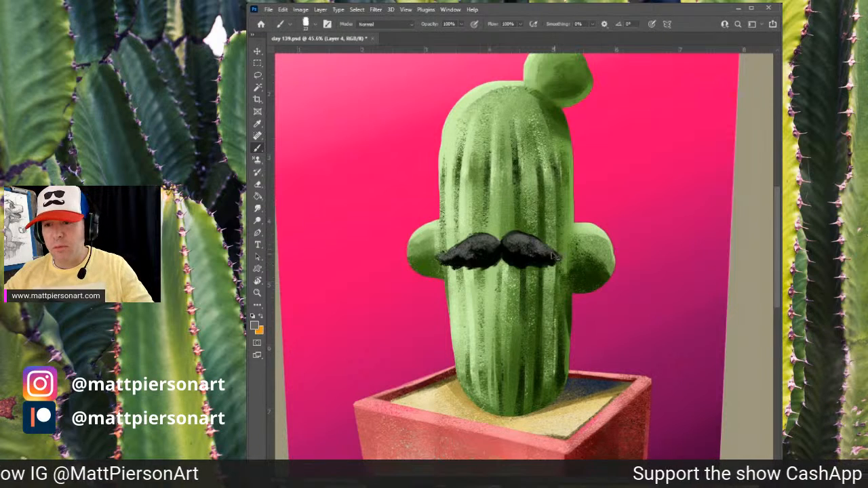
- Reduce the brush size further and add finer grey strokes to the center of the mustache
key([)
key([)
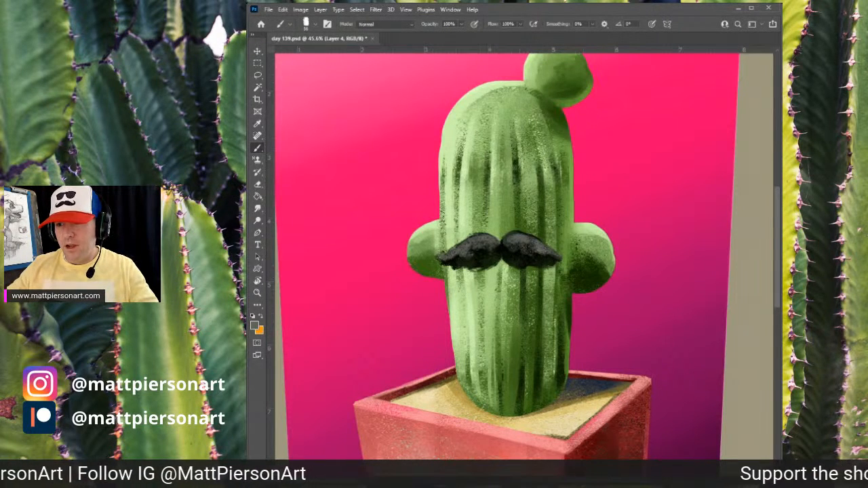
drag(490, 265, 482, 266)
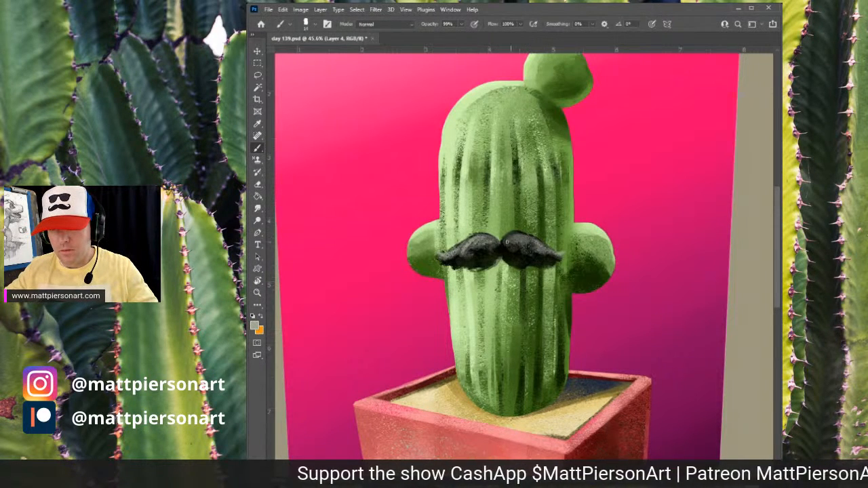
drag(506, 242, 526, 239)
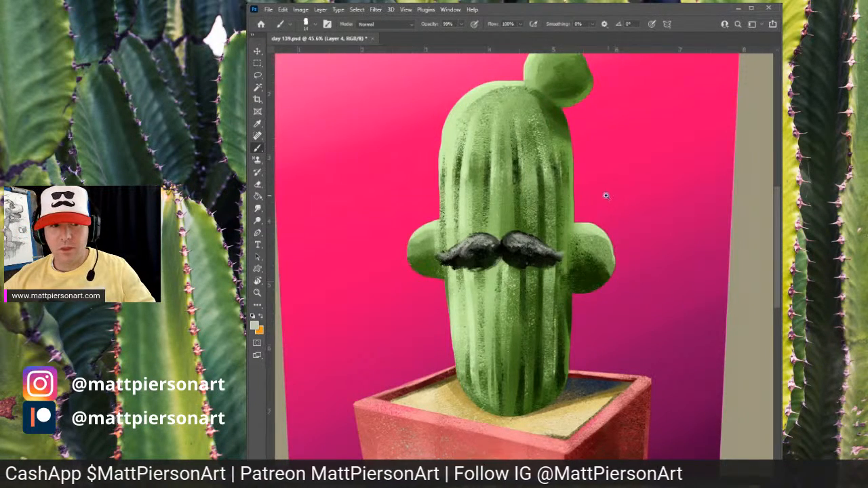
- Try dark strokes along the mustache's lower edge and left tip at 100% opacity, then undo both
scroll(607, 196, down, 2)
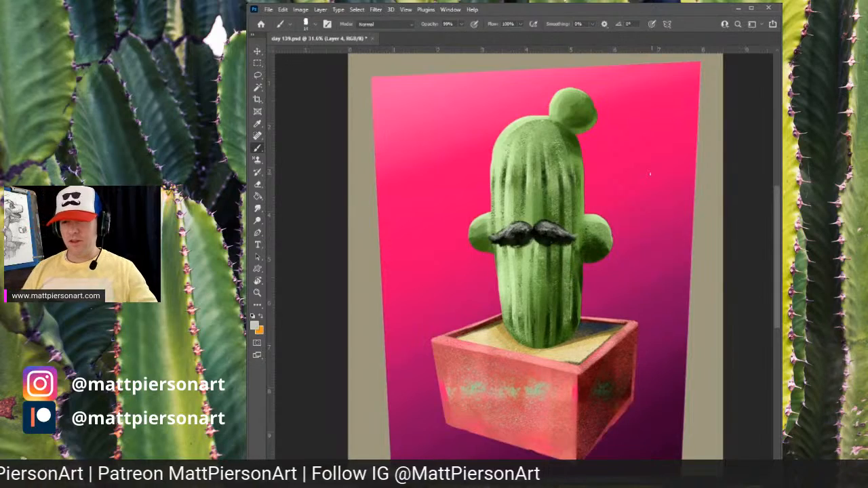
scroll(552, 255, up, 3)
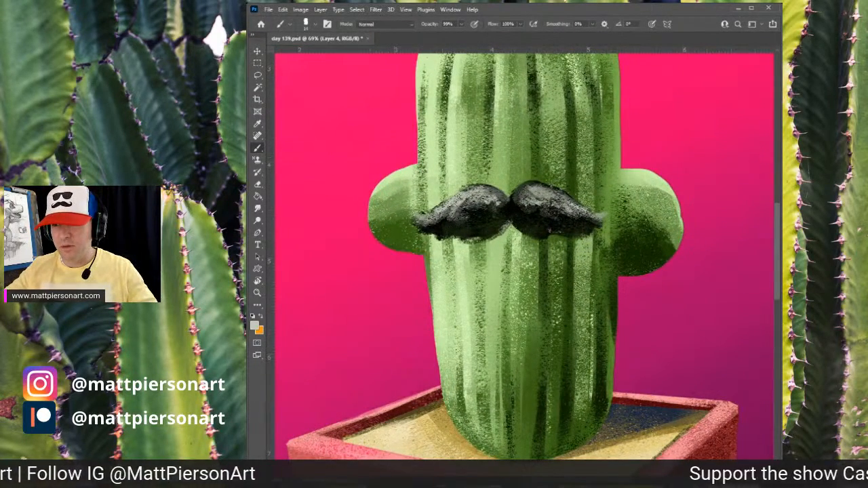
alt+click(600, 216)
mouse_move(482, 235)
mouse_down()
mouse_move(523, 220)
mouse_move(543, 235)
mouse_move(590, 210)
mouse_move(562, 233)
mouse_move(554, 223)
mouse_move(577, 230)
mouse_up()
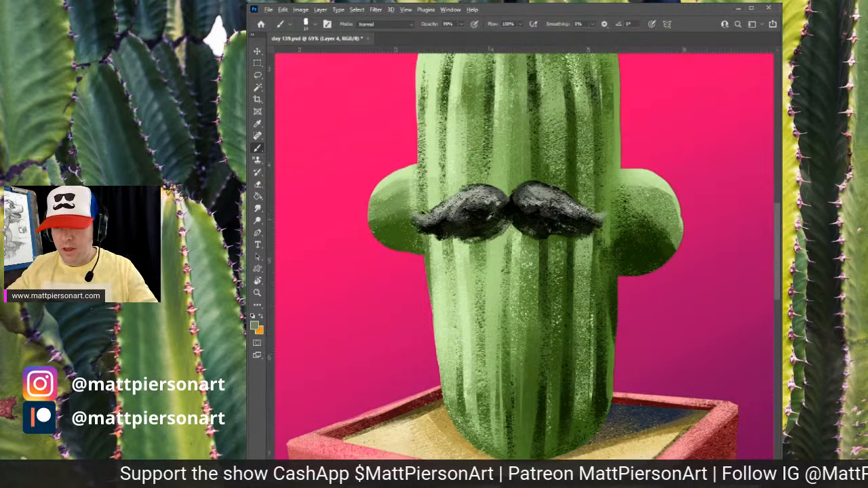
alt+click(484, 216)
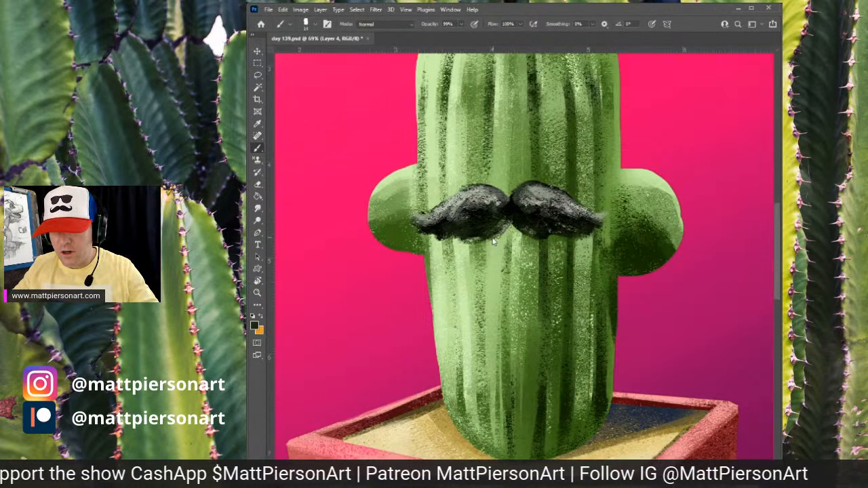
key(0)
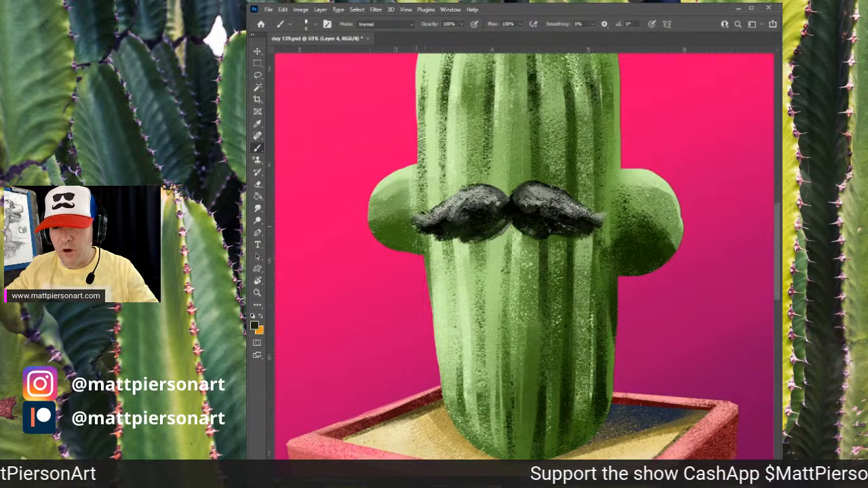
drag(421, 227, 408, 206)
key(ctrl+z)
key(ctrl+z)
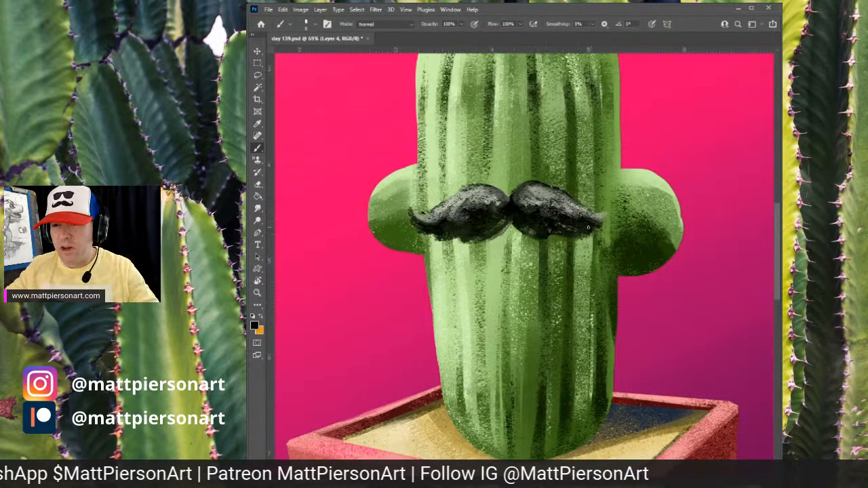
- Darken the mustache's tips, lower edge and center parting with black brush strokes
mouse_move(591, 223)
mouse_down()
mouse_move(608, 218)
mouse_move(586, 230)
mouse_move(574, 205)
mouse_move(578, 232)
mouse_move(574, 205)
mouse_move(553, 214)
mouse_move(564, 224)
mouse_up()
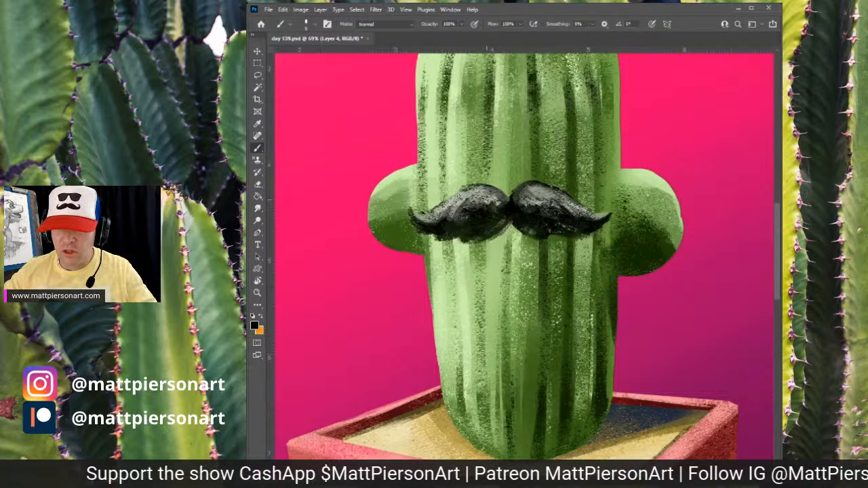
mouse_move(474, 212)
mouse_down()
mouse_move(530, 189)
mouse_move(470, 187)
mouse_move(419, 214)
mouse_up()
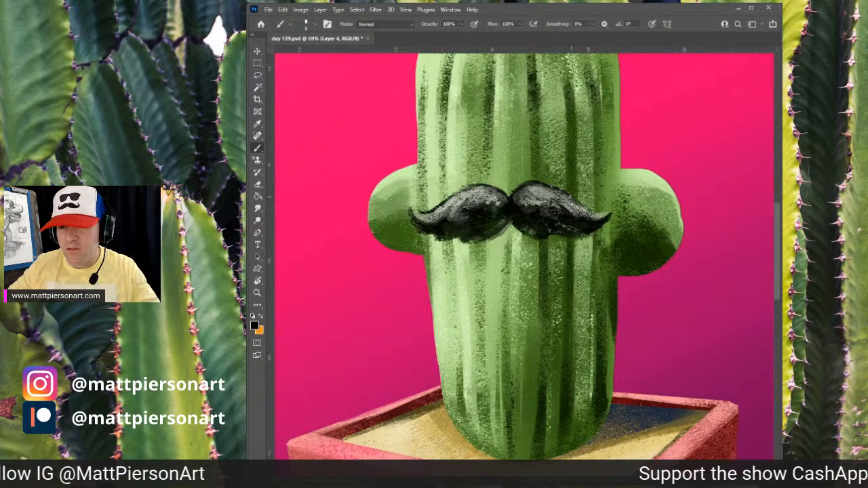
drag(574, 203, 616, 213)
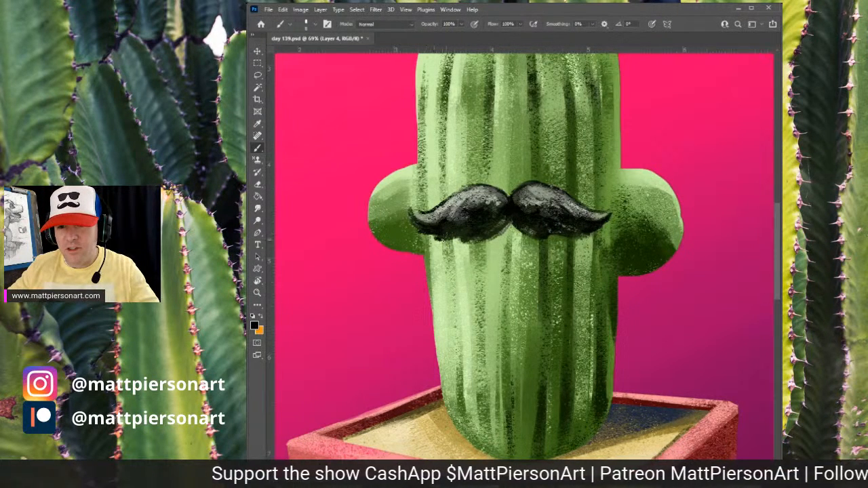
drag(441, 239, 570, 237)
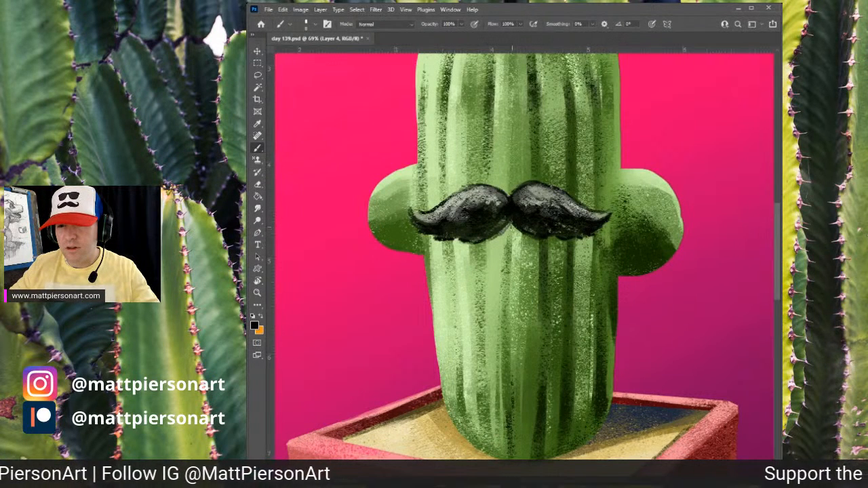
mouse_move(506, 221)
mouse_down()
mouse_move(494, 240)
mouse_move(522, 242)
mouse_up()
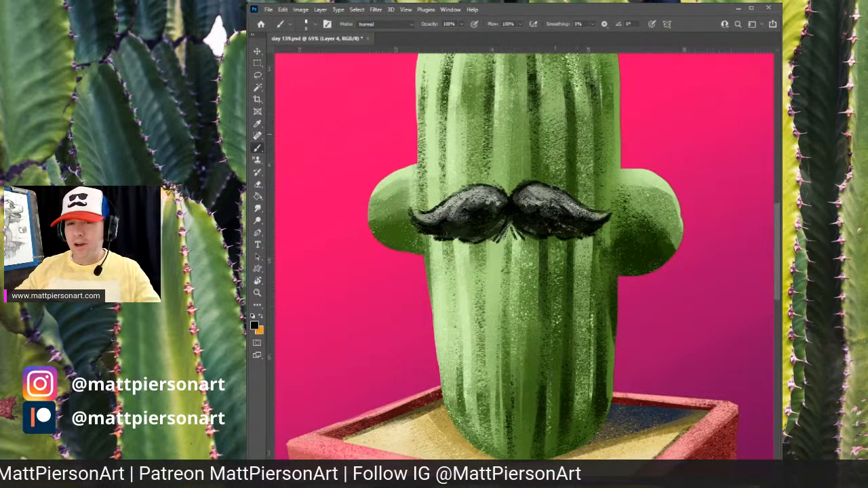
- Swap the foreground to white and brush highlights onto the tops of both mustache halves
double_click(652, 14)
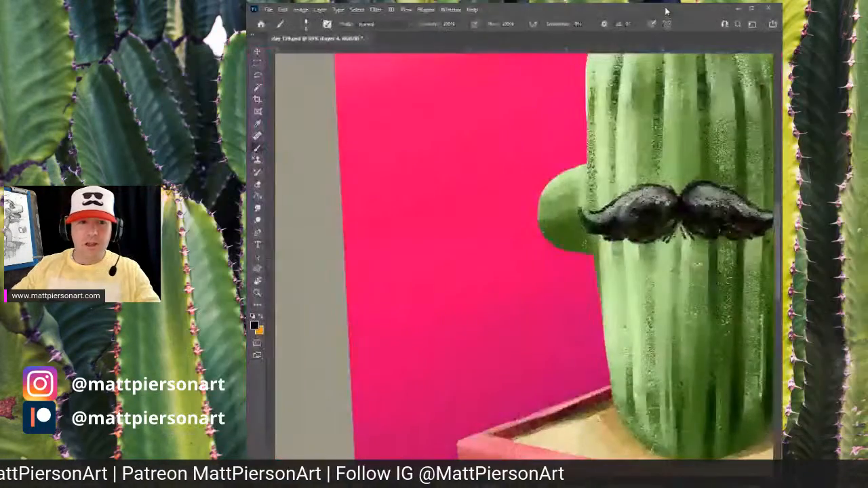
scroll(608, 205, down, 3)
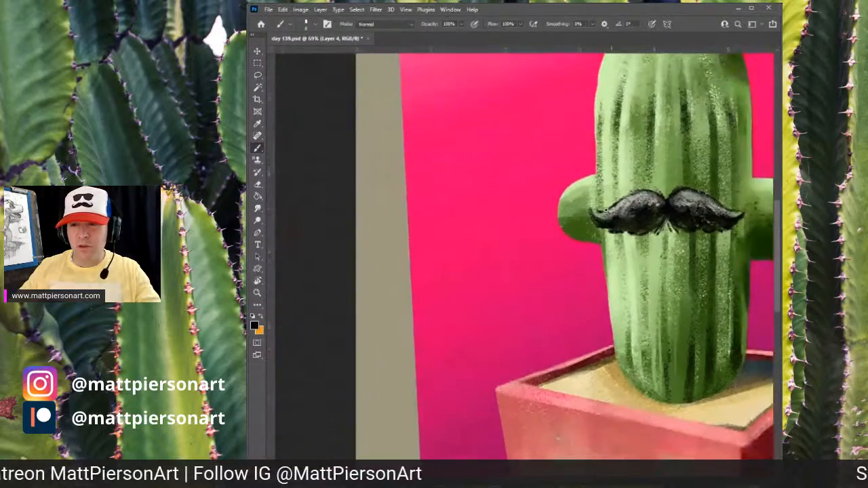
drag(662, 223, 595, 220)
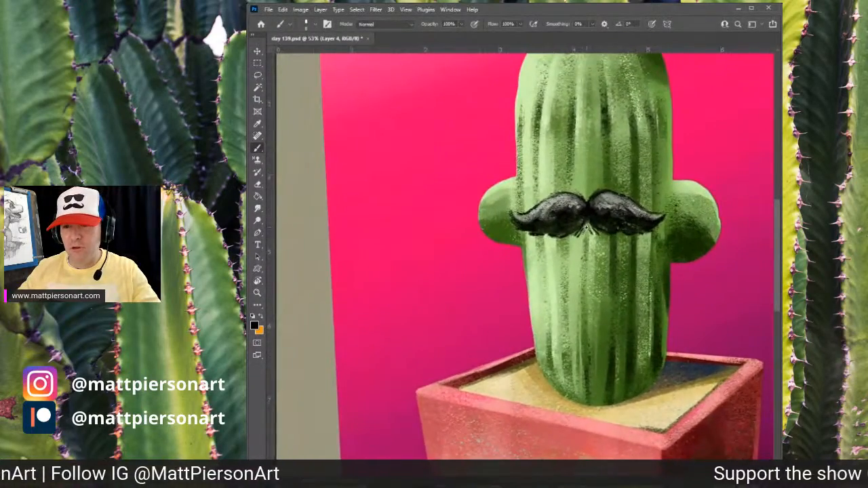
scroll(595, 221, up, 3)
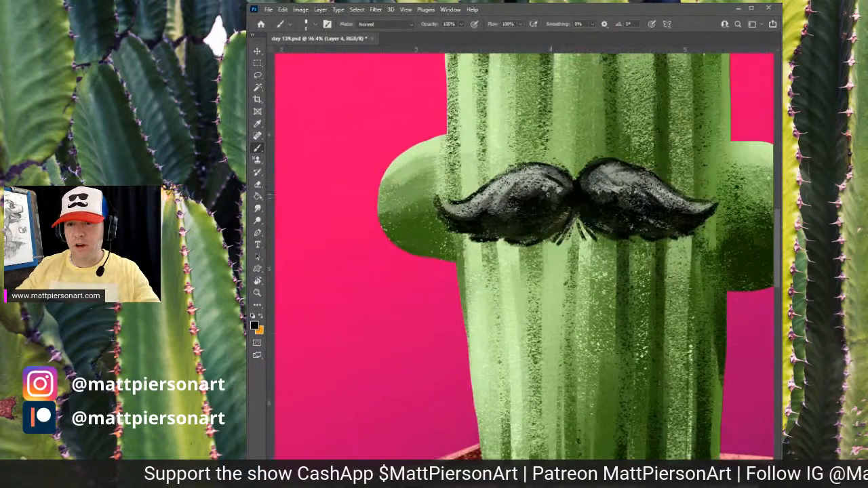
key(x)
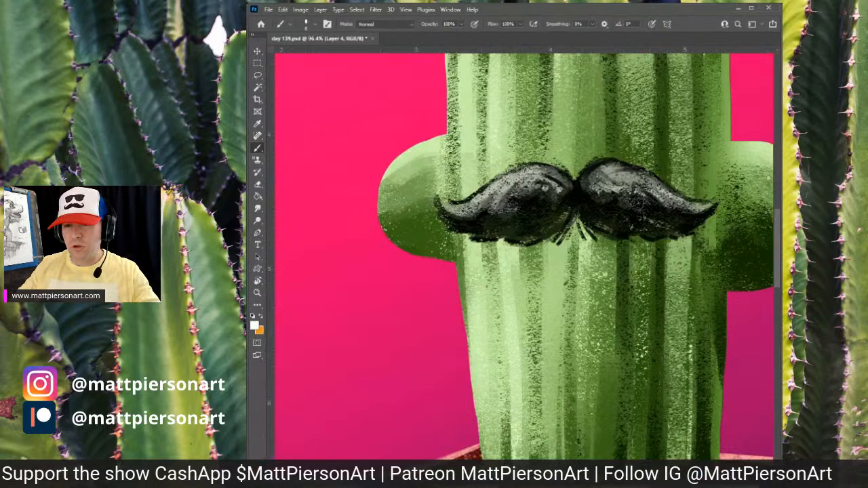
mouse_move(513, 181)
mouse_down()
mouse_move(495, 203)
mouse_move(487, 195)
mouse_move(479, 205)
mouse_move(507, 201)
mouse_up()
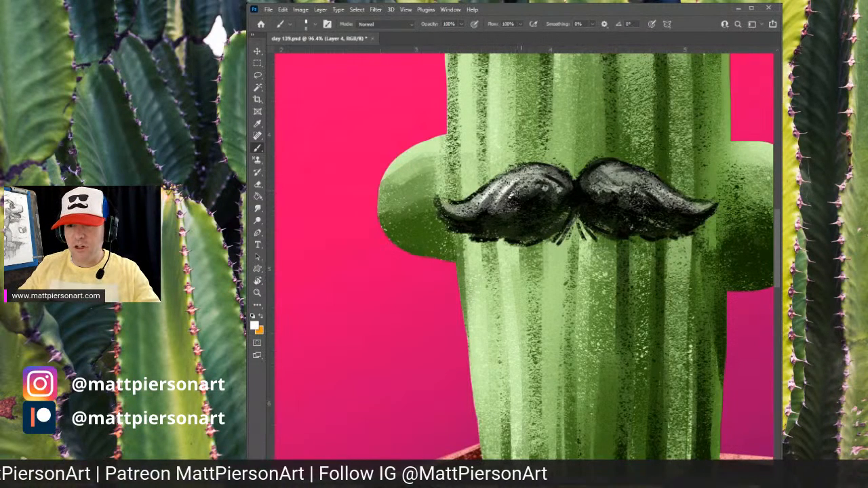
mouse_move(613, 186)
mouse_down()
mouse_move(631, 200)
mouse_move(674, 203)
mouse_move(637, 213)
mouse_up()
scroll(634, 214, down, 2)
scroll(631, 217, up, 5)
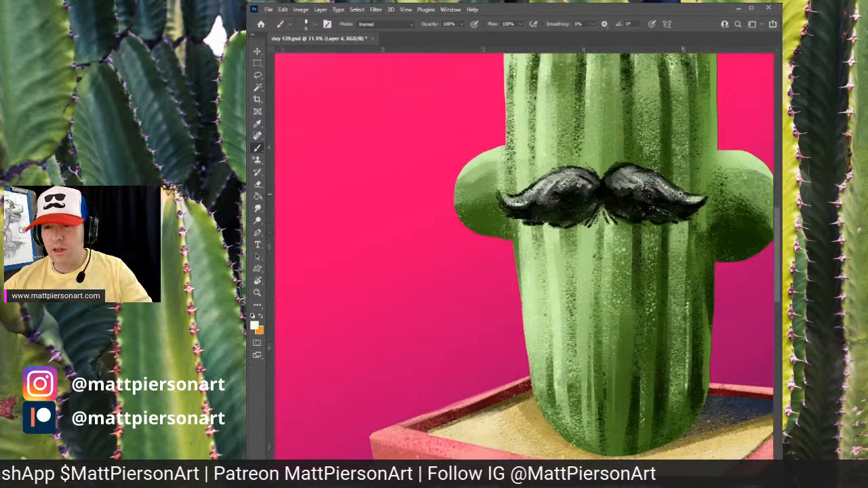
scroll(679, 200, down, 3)
drag(686, 177, 622, 233)
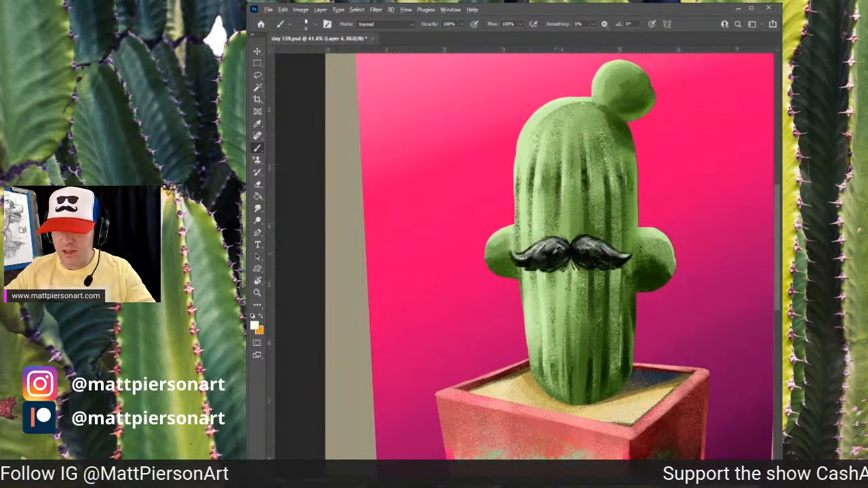
alt+click(558, 250)
drag(574, 266, 626, 223)
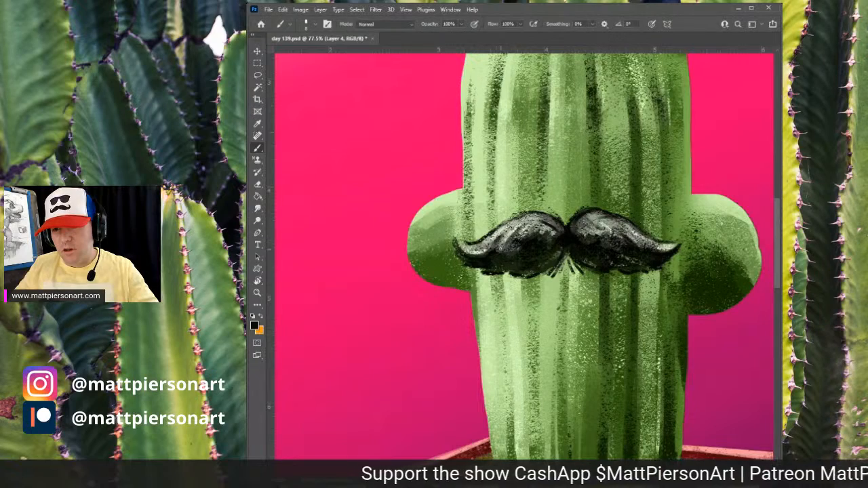
alt+click(605, 230)
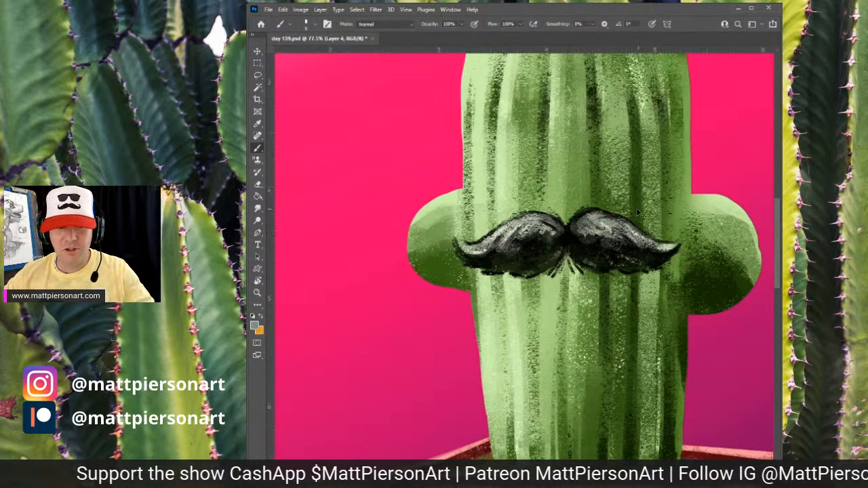
scroll(650, 171, down, 2)
scroll(630, 191, down, 3)
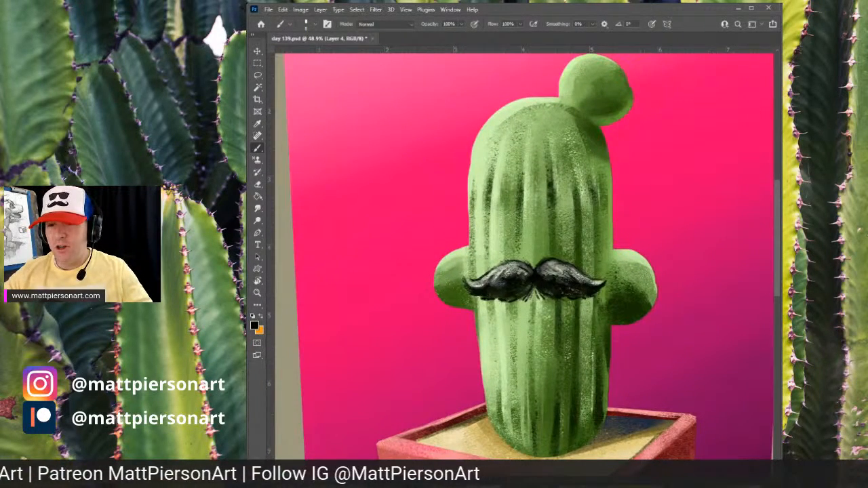
- Try dotting two small black eyes above the mustache, then undo both
click(506, 232)
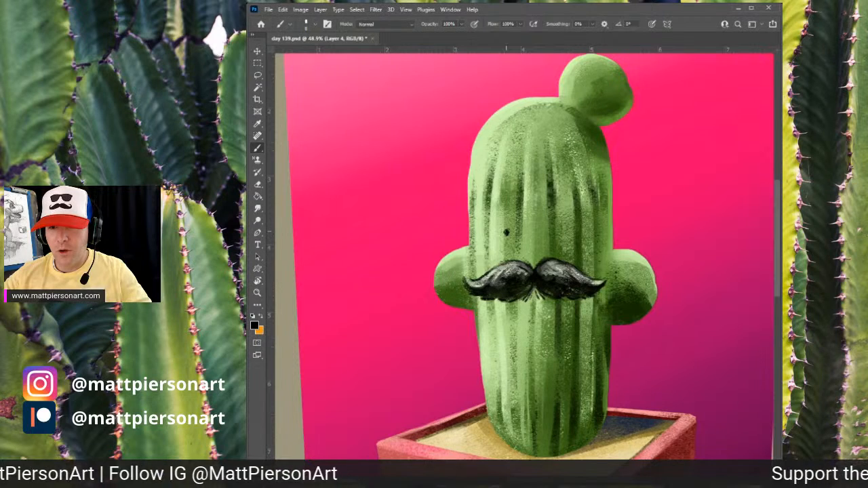
click(560, 232)
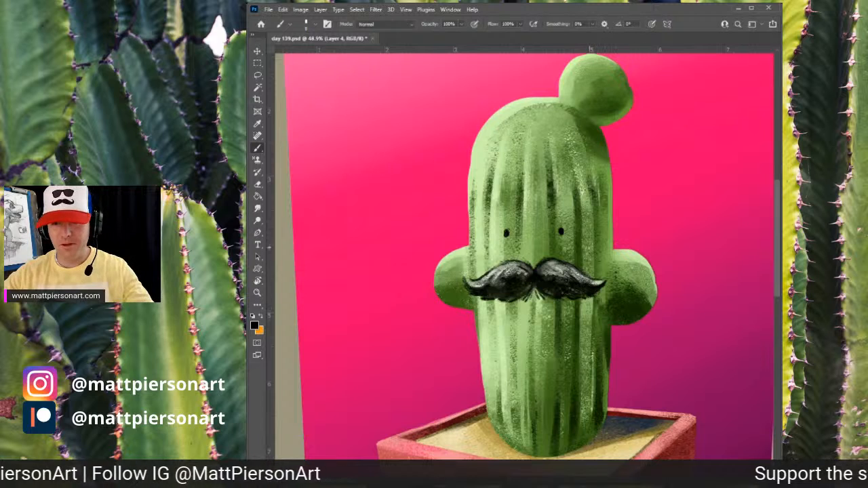
key(ctrl+z)
key(ctrl+z)
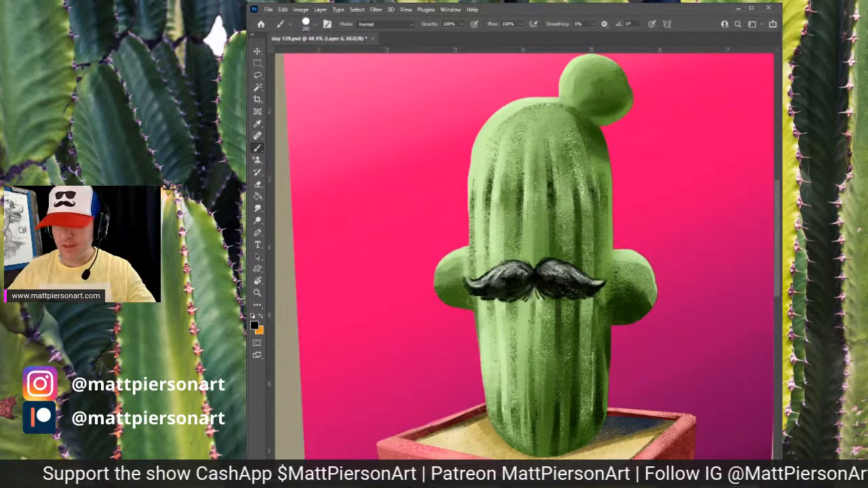
- Sample a dark maroon from the pot and brush a reddish shadow onto the cactus's right arm
scroll(672, 188, down, 5)
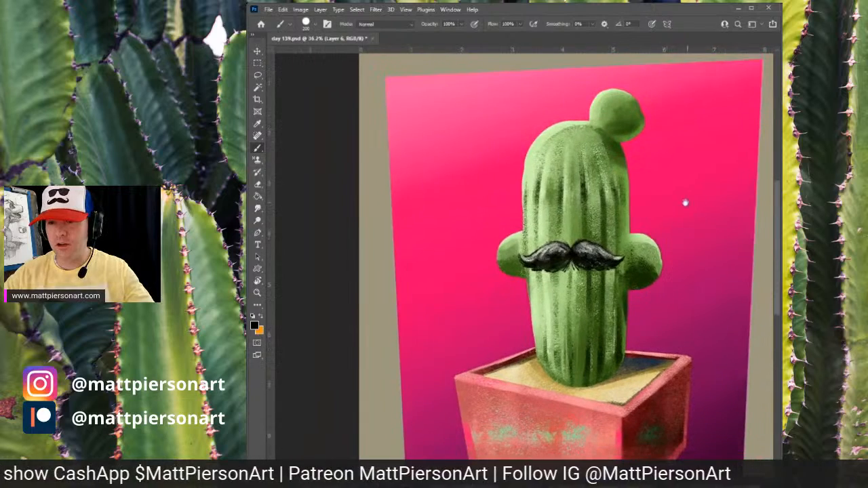
scroll(665, 209, down, 4)
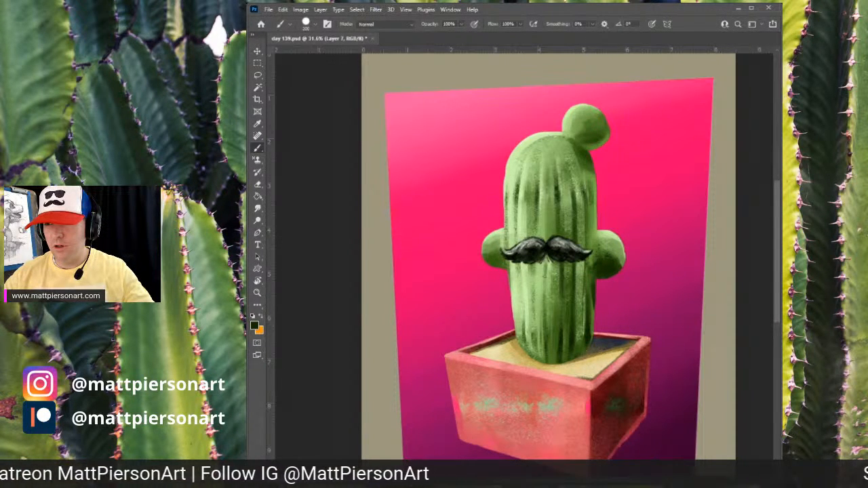
alt+click(671, 445)
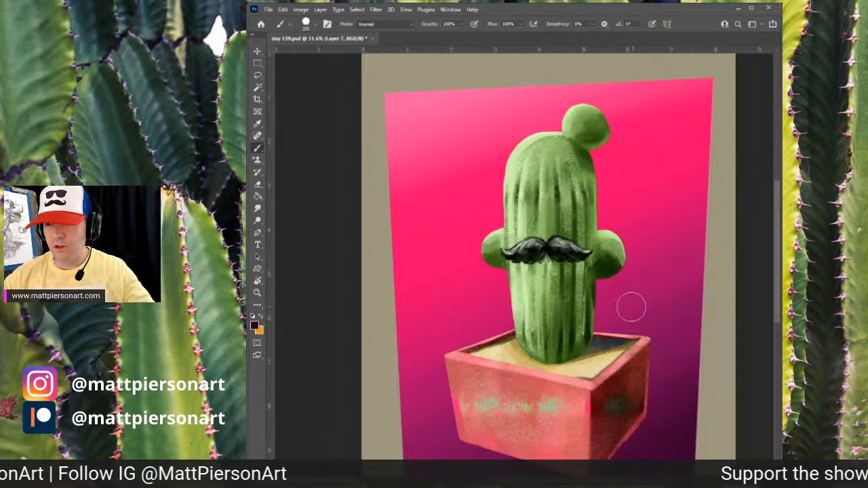
drag(624, 260, 610, 267)
key(ctrl+z)
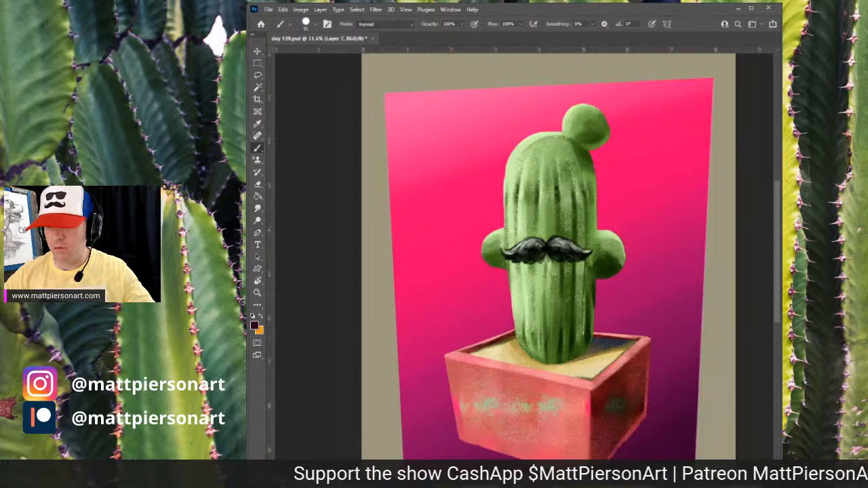
key(period)
mouse_move(598, 280)
mouse_down()
mouse_move(626, 285)
mouse_move(609, 249)
mouse_move(625, 258)
mouse_move(613, 255)
mouse_move(620, 252)
mouse_move(597, 256)
mouse_move(623, 246)
mouse_up()
scroll(682, 305, up, 5)
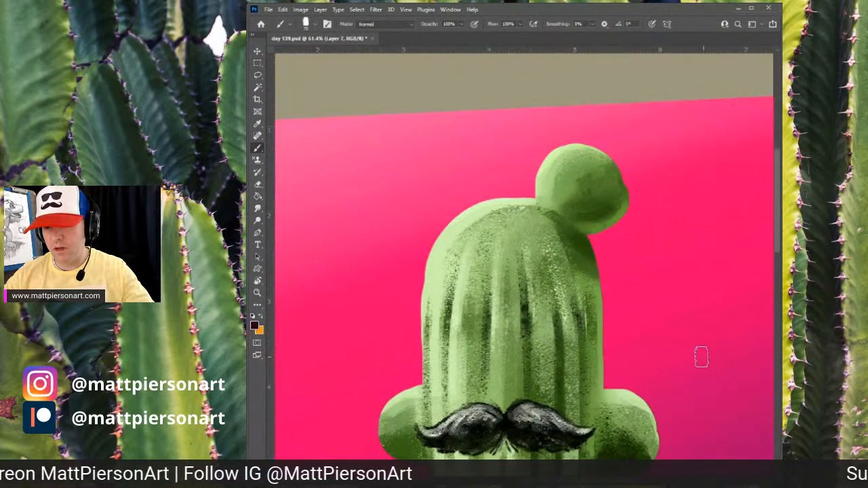
scroll(702, 358, down, 4)
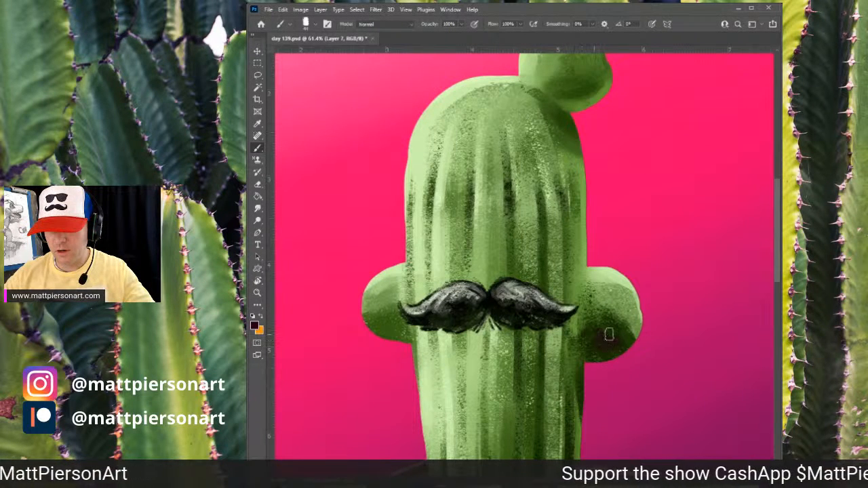
mouse_move(608, 334)
mouse_down()
mouse_move(591, 349)
mouse_move(592, 336)
mouse_move(589, 346)
mouse_move(620, 347)
mouse_up()
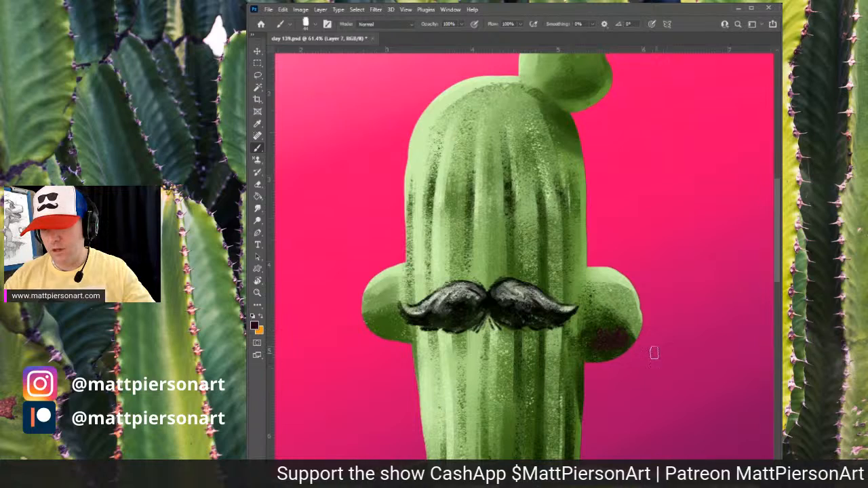
drag(676, 350, 661, 243)
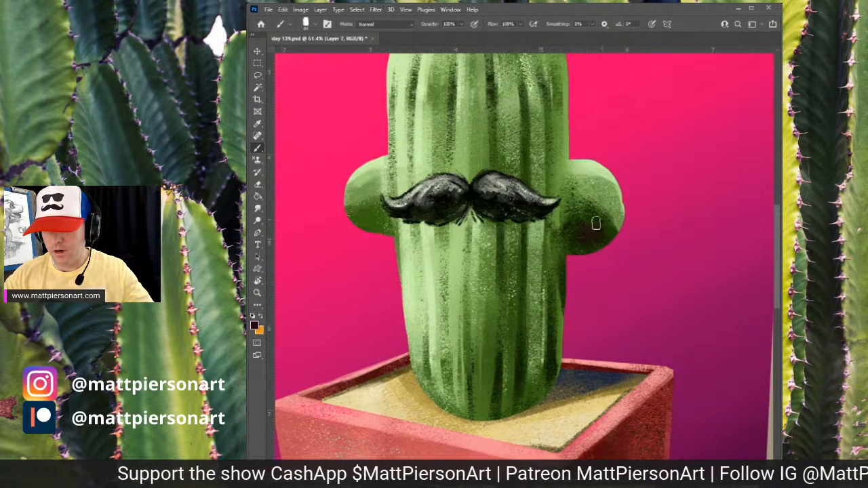
- Add more maroon shading to the top bud, the body's right side and the right arm
scroll(640, 171, up, 5)
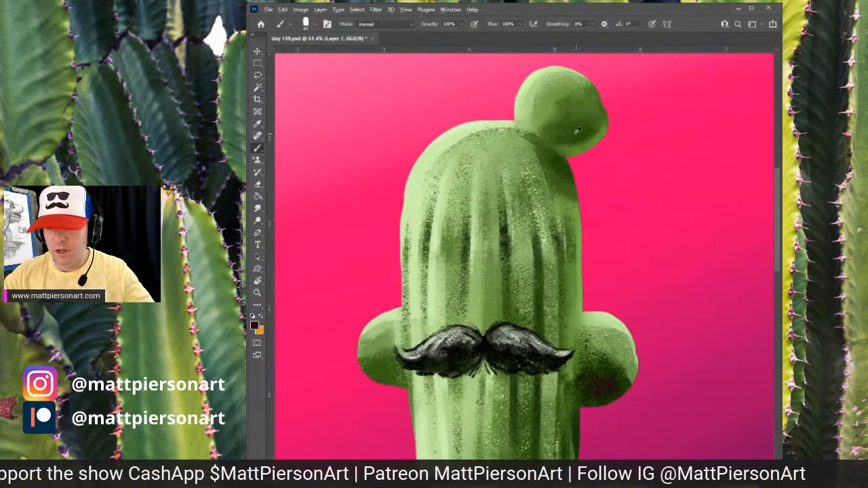
alt+click(580, 131)
alt+click(608, 386)
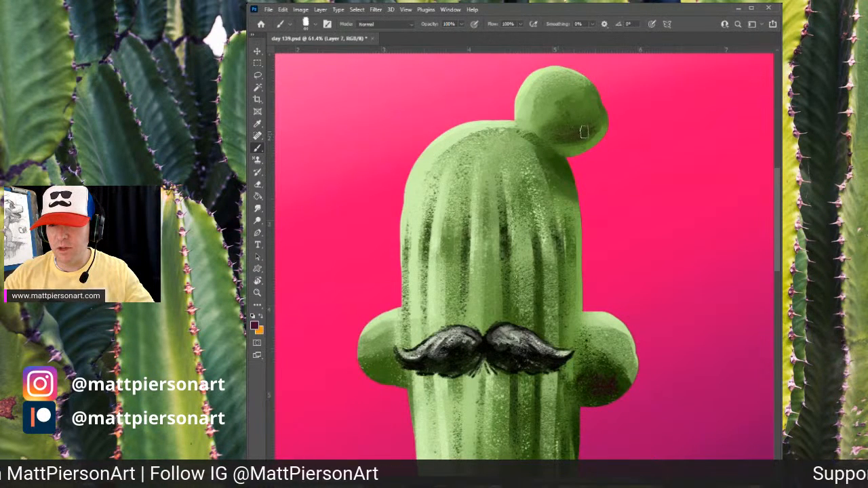
drag(587, 277, 597, 206)
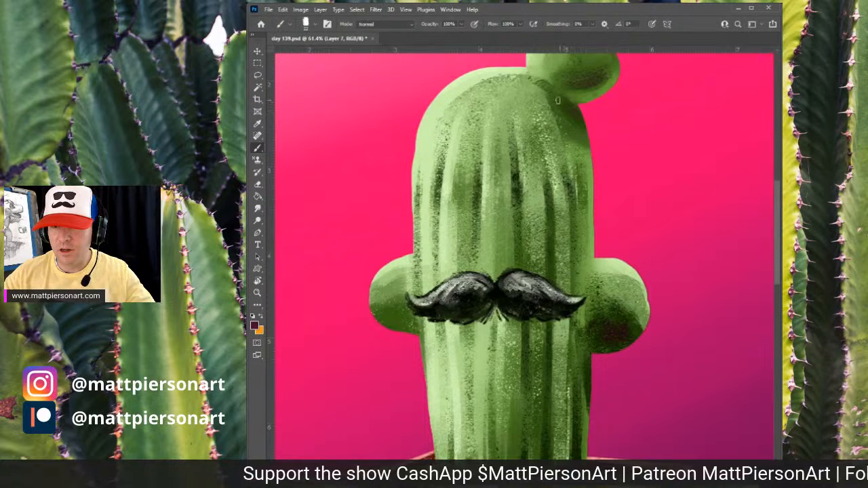
drag(608, 233, 615, 181)
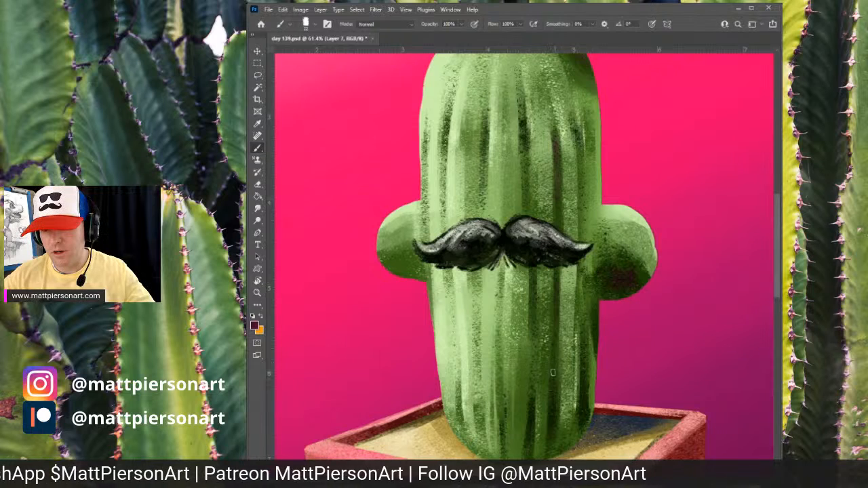
alt+click(585, 391)
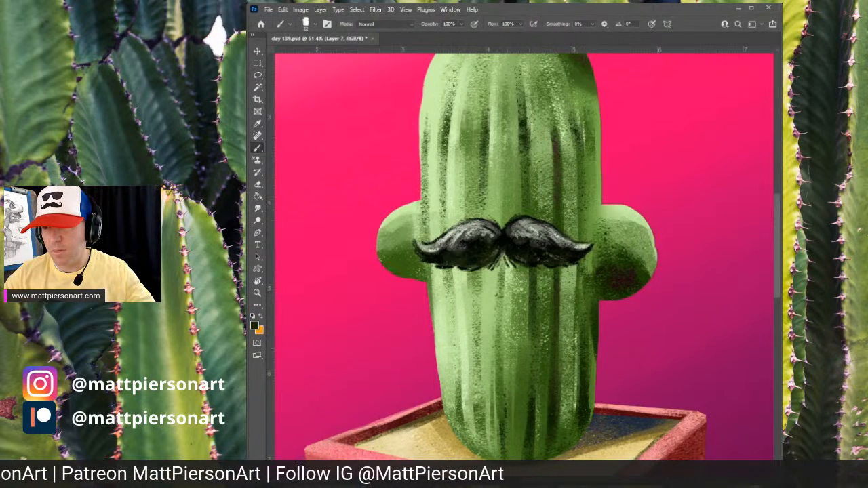
alt+click(622, 278)
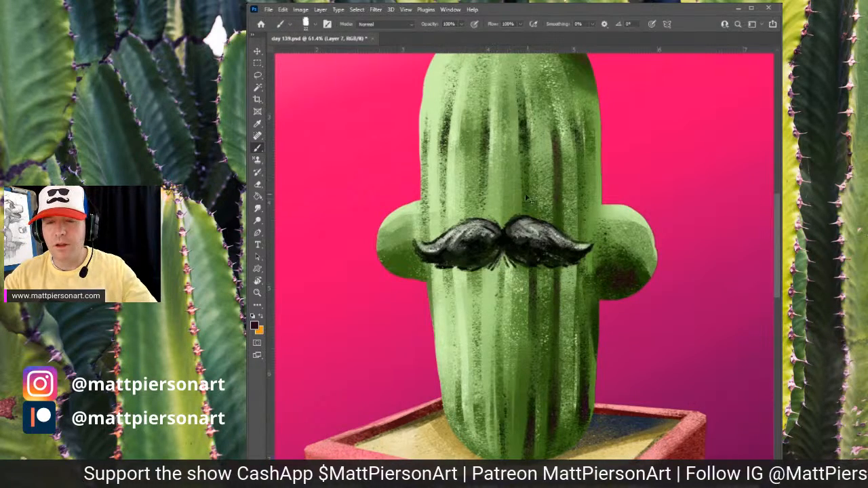
drag(618, 162, 596, 205)
drag(647, 150, 636, 197)
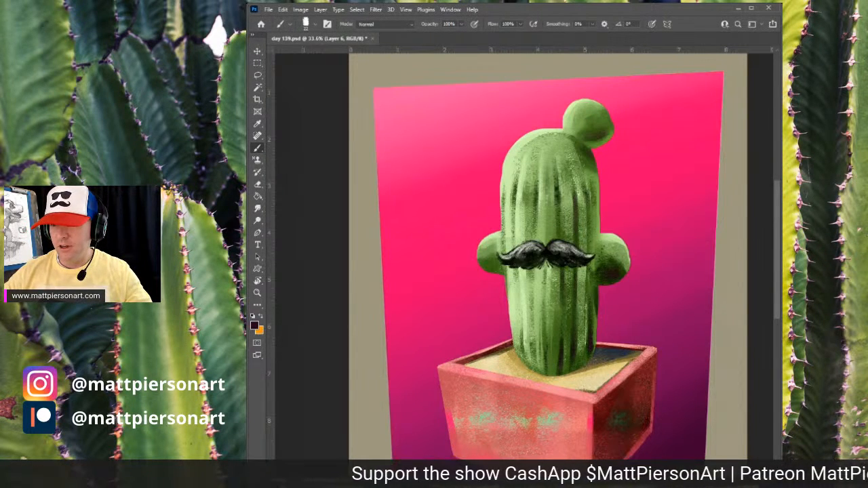
- Switch to black, shrink the brush and draw small spines around the top bud
key(period)
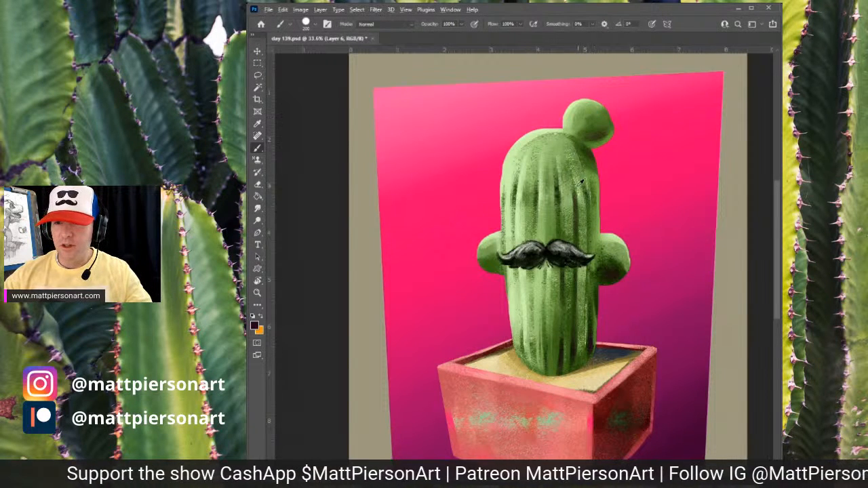
alt+click(592, 160)
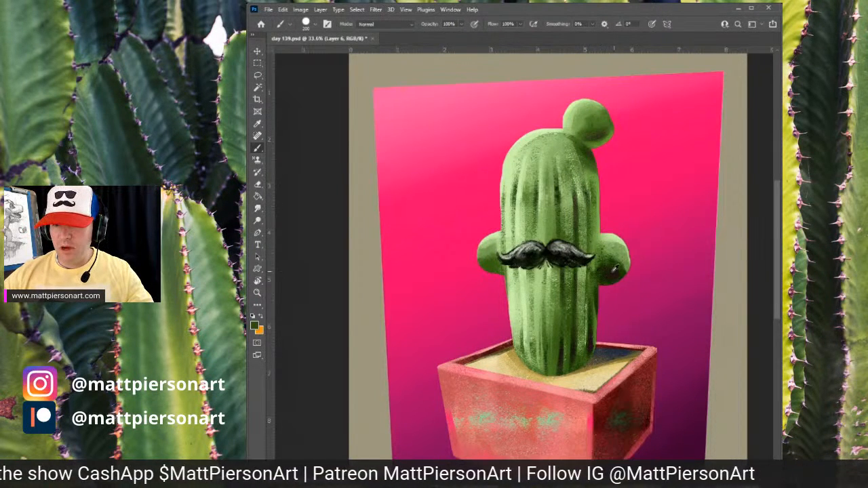
alt+click(621, 270)
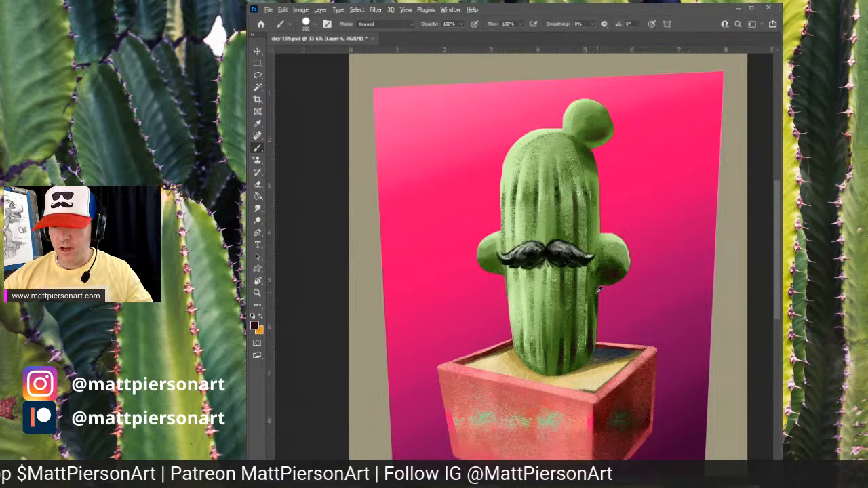
alt+click(599, 291)
alt+click(599, 287)
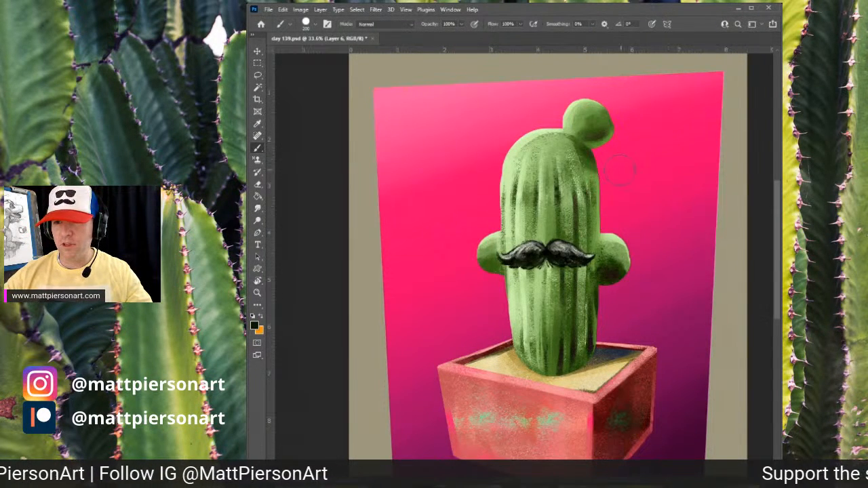
drag(627, 165, 621, 171)
key(bracketleft)
key(bracketleft)
key(bracketleft)
key(bracketleft)
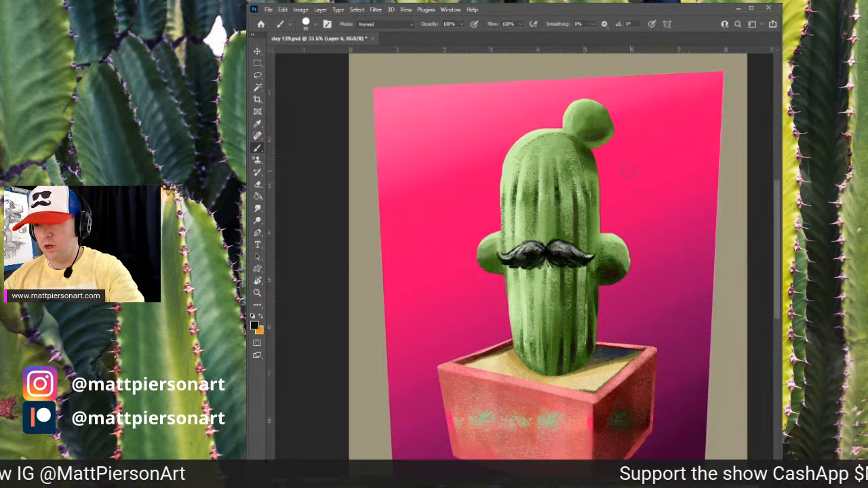
key(bracketleft)
key(bracketleft)
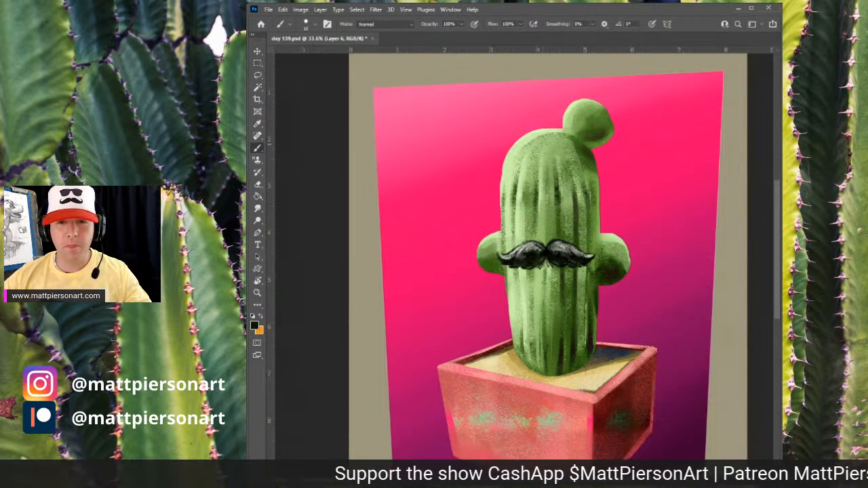
scroll(558, 163, up, 2)
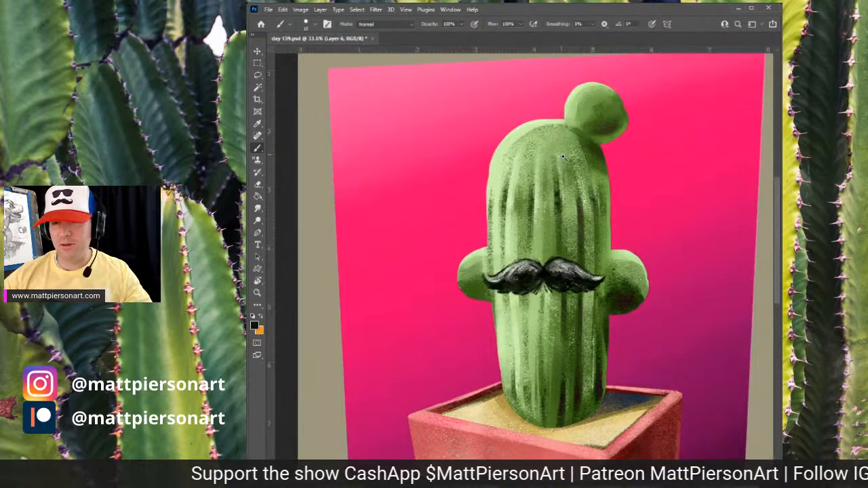
scroll(564, 158, up, 1)
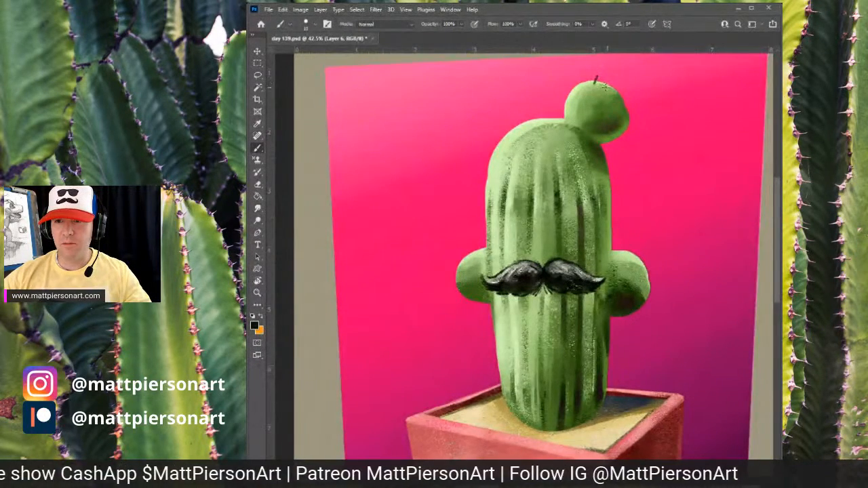
drag(608, 89, 612, 81)
mouse_move(581, 105)
mouse_down()
mouse_move(578, 93)
mouse_move(599, 89)
mouse_move(608, 110)
mouse_move(618, 95)
mouse_move(634, 121)
mouse_up()
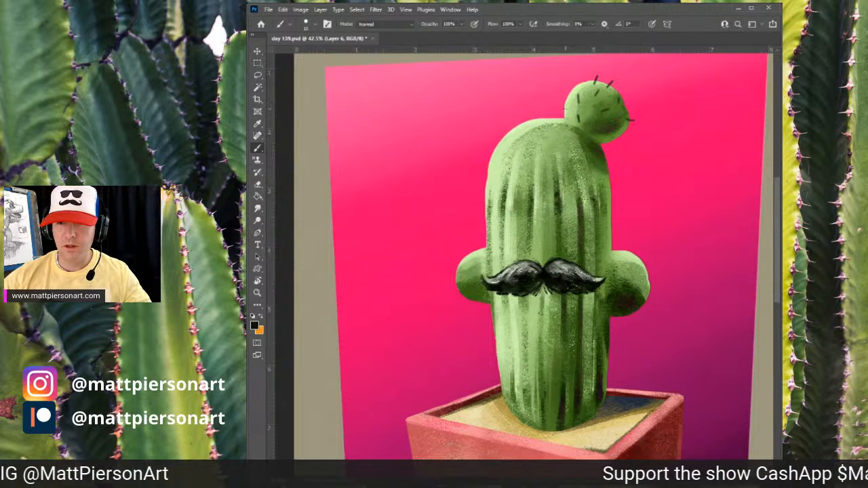
mouse_move(569, 108)
mouse_down()
mouse_move(559, 105)
mouse_move(603, 127)
mouse_up()
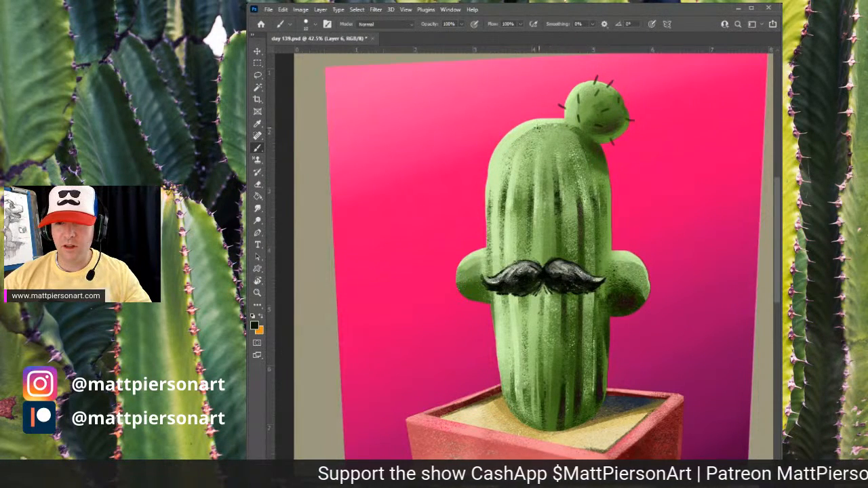
- Draw short black spines over the top of the body, its sides and both arms
mouse_move(526, 123)
mouse_down()
mouse_move(540, 139)
mouse_move(549, 114)
mouse_up()
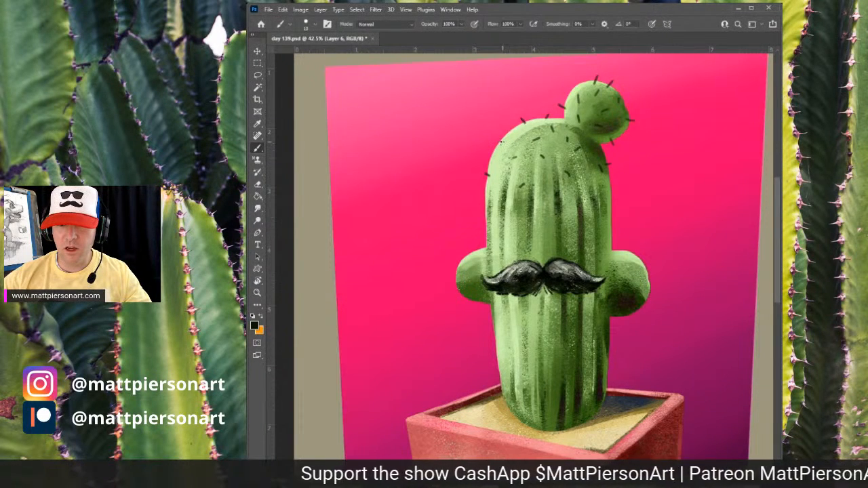
drag(503, 141, 495, 144)
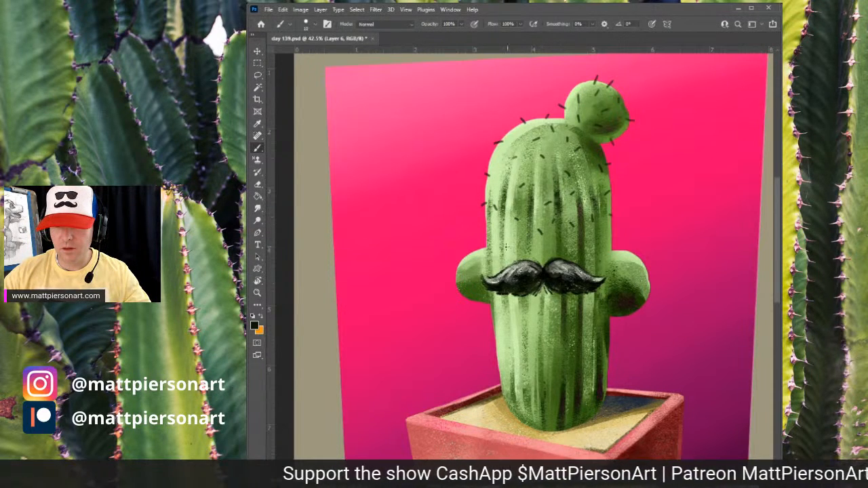
drag(499, 246, 504, 252)
drag(574, 263, 599, 204)
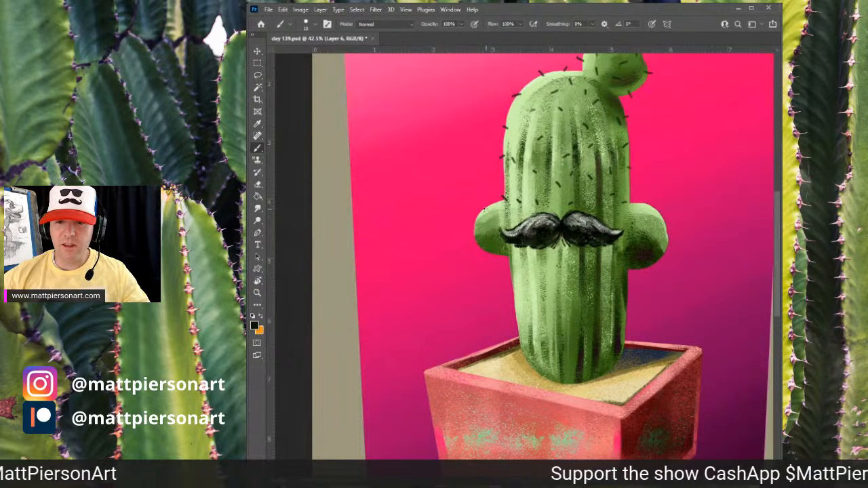
drag(487, 210, 482, 207)
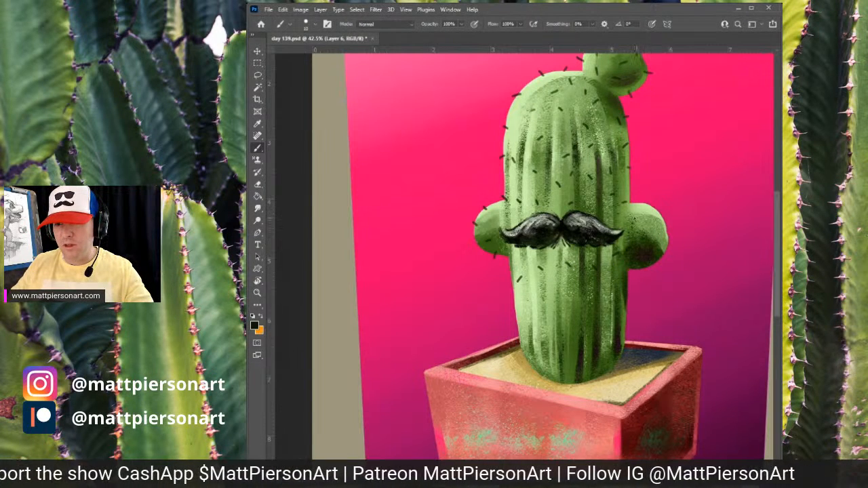
mouse_move(635, 218)
mouse_down()
mouse_move(658, 205)
mouse_move(672, 232)
mouse_move(652, 240)
mouse_move(666, 260)
mouse_move(639, 271)
mouse_up()
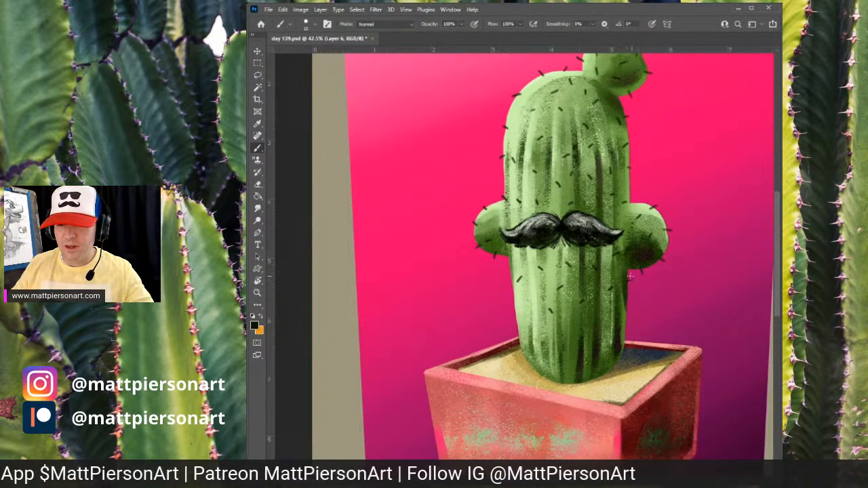
drag(573, 324, 589, 274)
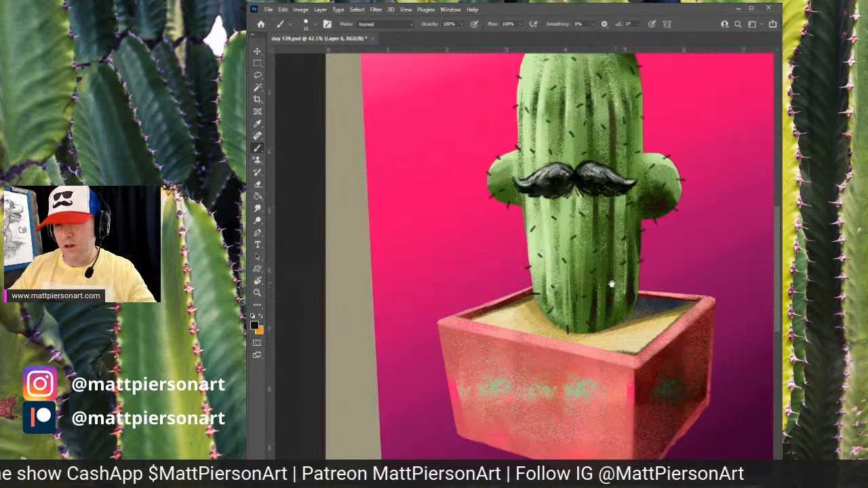
drag(638, 274, 614, 286)
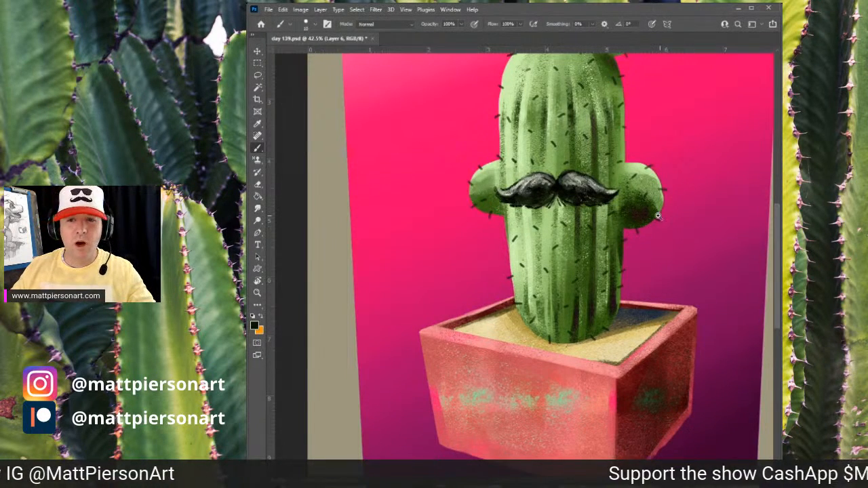
- On the signature layer, sample pink from the background and write P21 in the bottom-left margin
scroll(630, 246, down, 3)
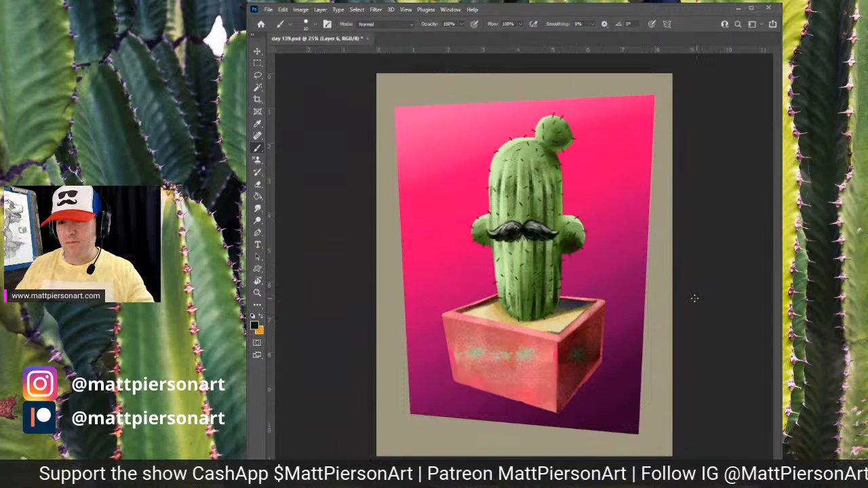
scroll(648, 389, up, 1)
key(ctrl+0)
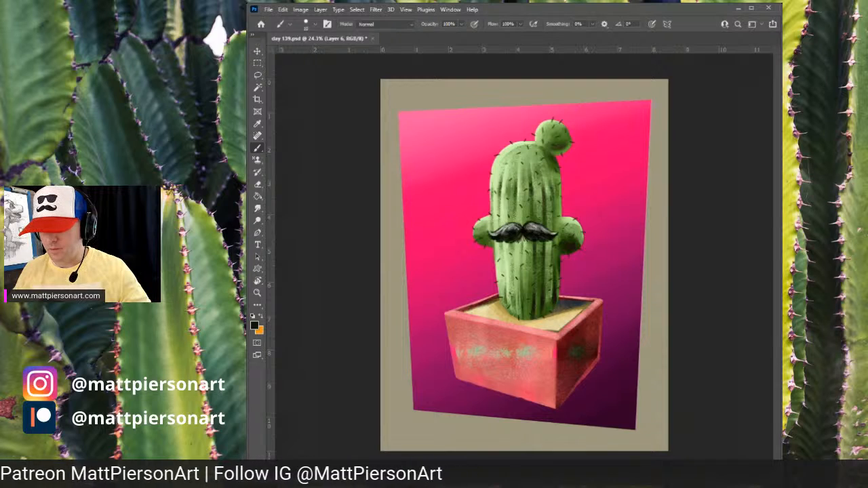
key(Return)
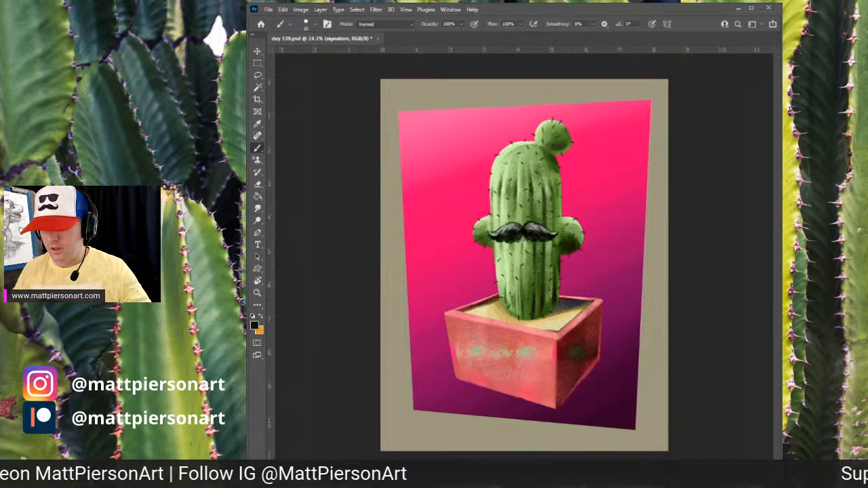
alt+click(449, 176)
drag(458, 404, 490, 385)
drag(453, 415, 604, 196)
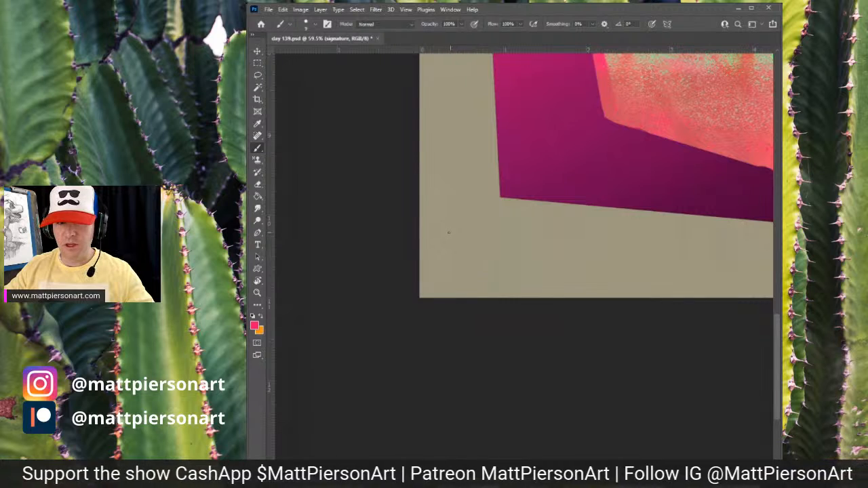
mouse_move(451, 226)
mouse_down()
mouse_move(455, 241)
mouse_move(486, 237)
mouse_up()
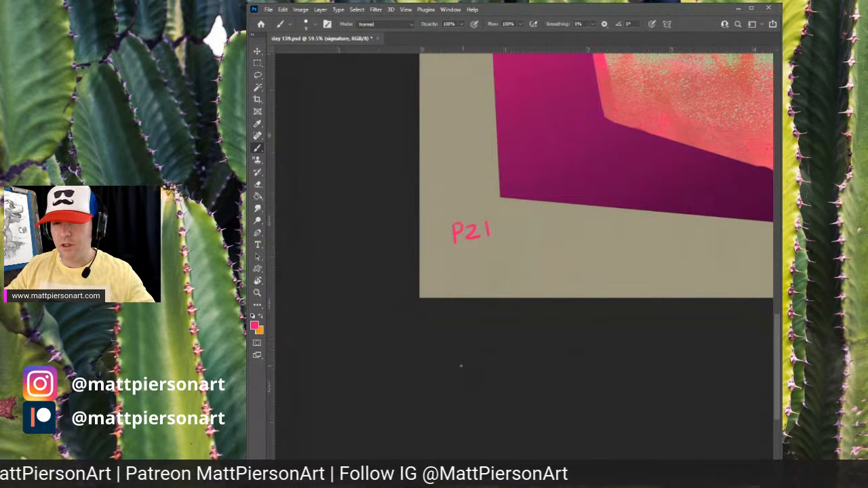
- Write 139 beneath P21 in the bottom-left margin
scroll(574, 227, up, 10)
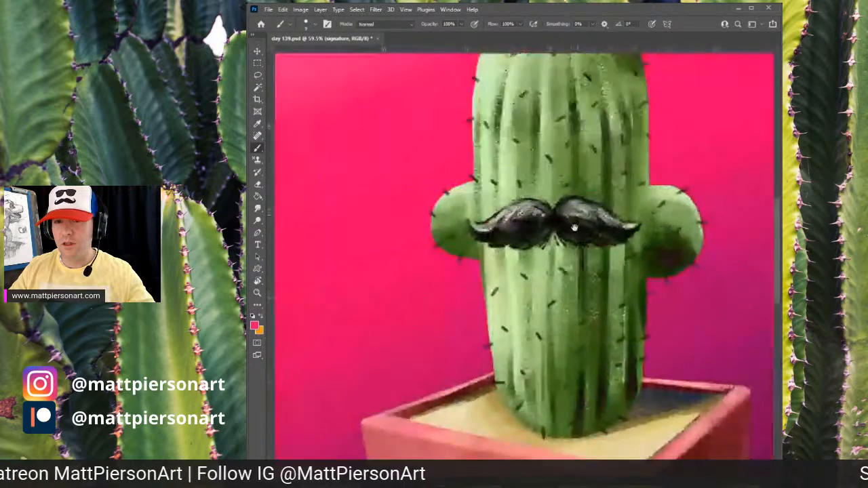
scroll(567, 251, down, 8)
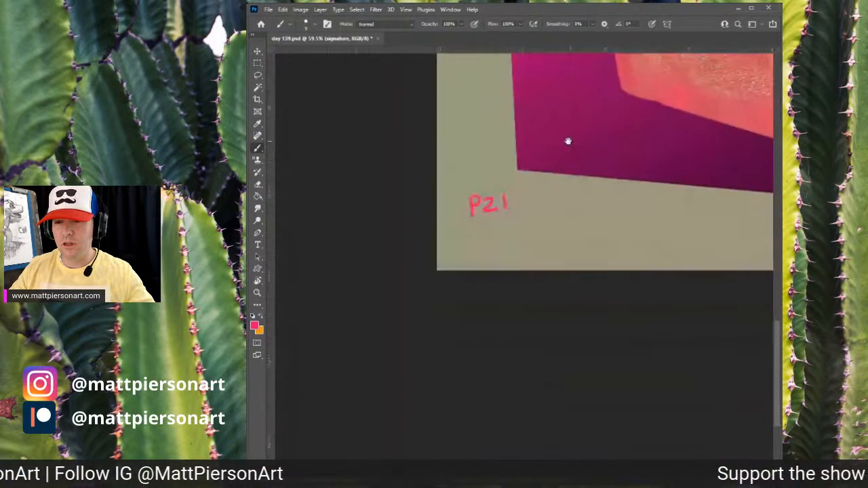
scroll(568, 140, up, 10)
scroll(606, 224, up, 5)
scroll(607, 225, left, 5)
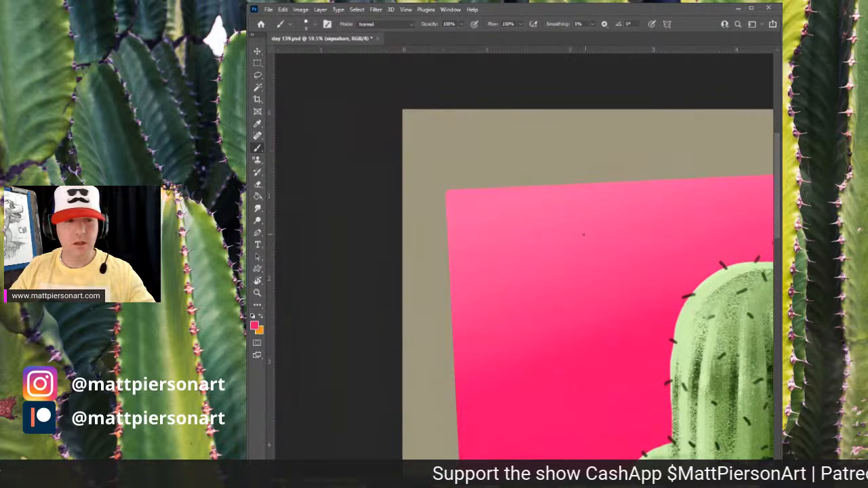
scroll(624, 237, down, 5)
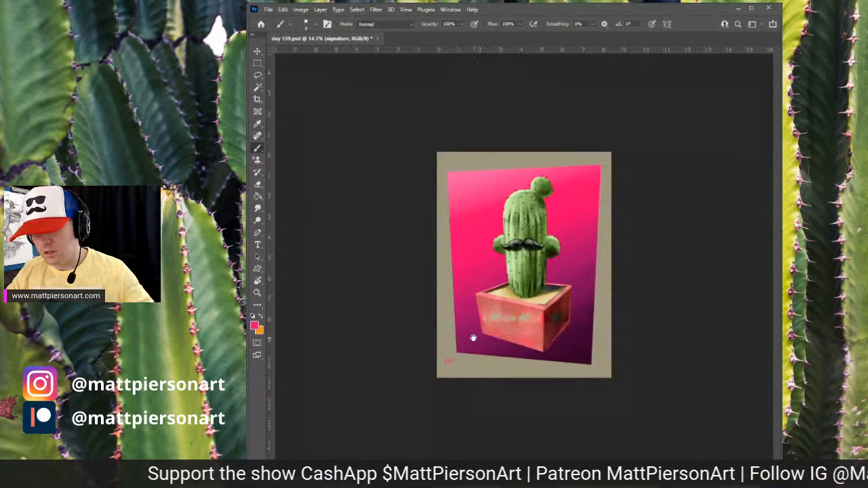
scroll(467, 326, up, 8)
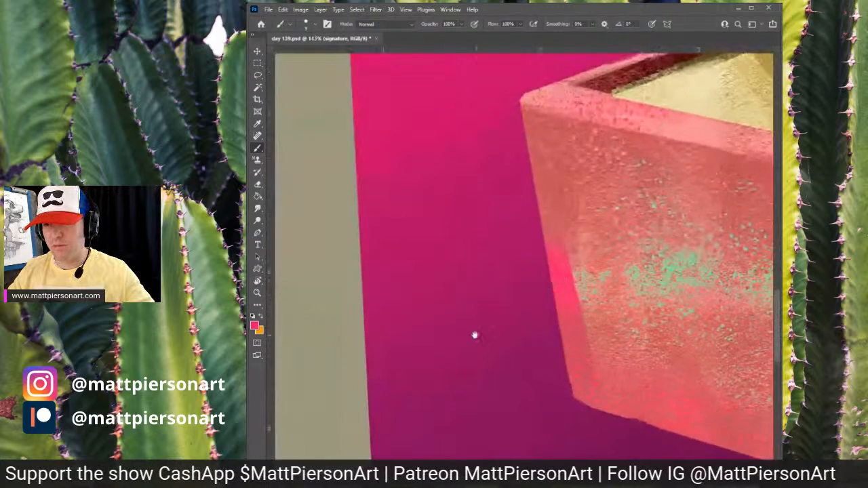
scroll(617, 212, up, 3)
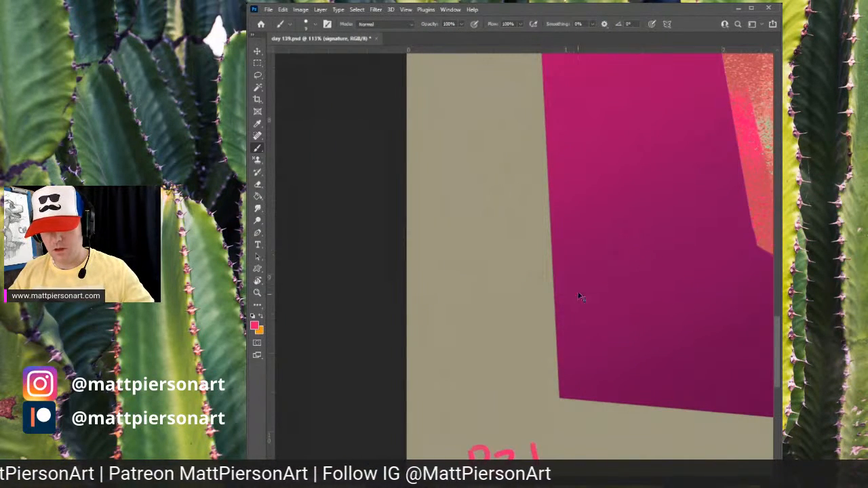
scroll(553, 326, down, 1)
drag(553, 325, 577, 208)
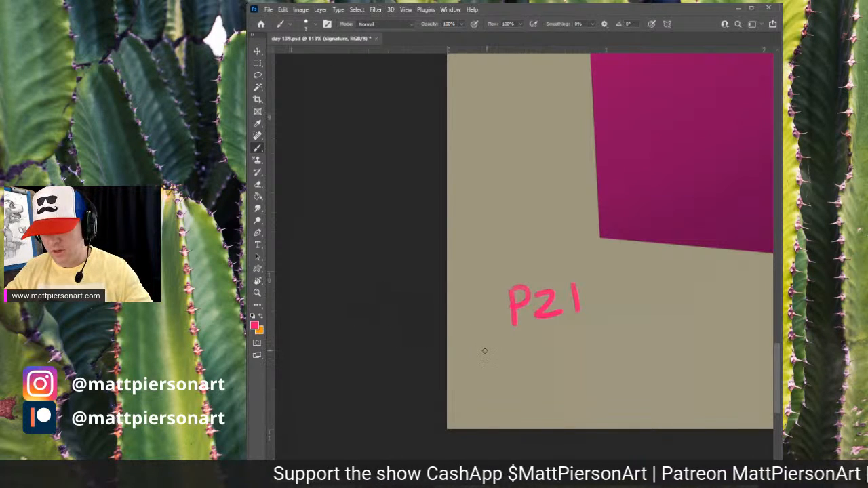
mouse_move(489, 344)
mouse_down()
mouse_move(488, 369)
mouse_move(531, 367)
mouse_up()
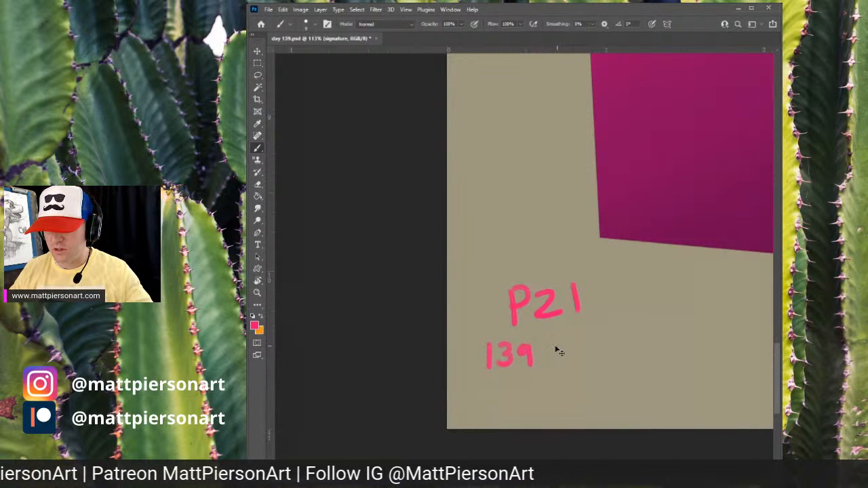
- Complete the edition number beneath P21 so it reads 139/200
key(ctrl+z)
mouse_move(532, 344)
mouse_down()
mouse_move(518, 351)
mouse_move(524, 366)
mouse_up()
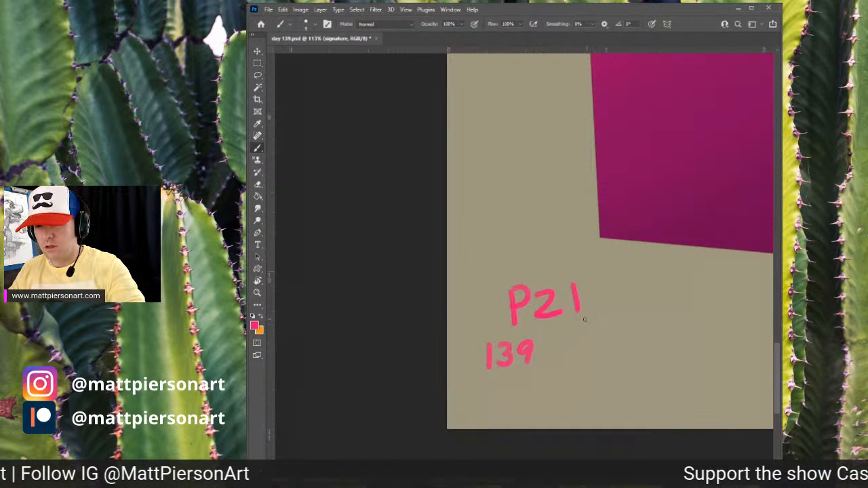
drag(604, 319, 620, 342)
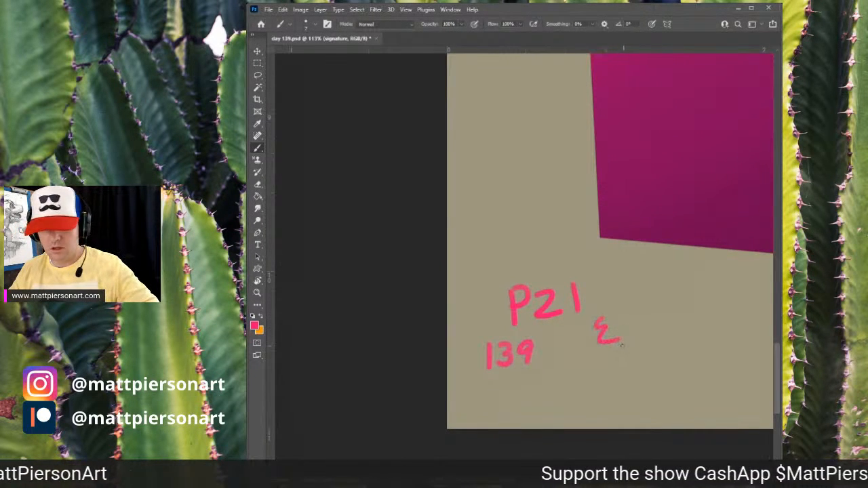
key(ctrl+z)
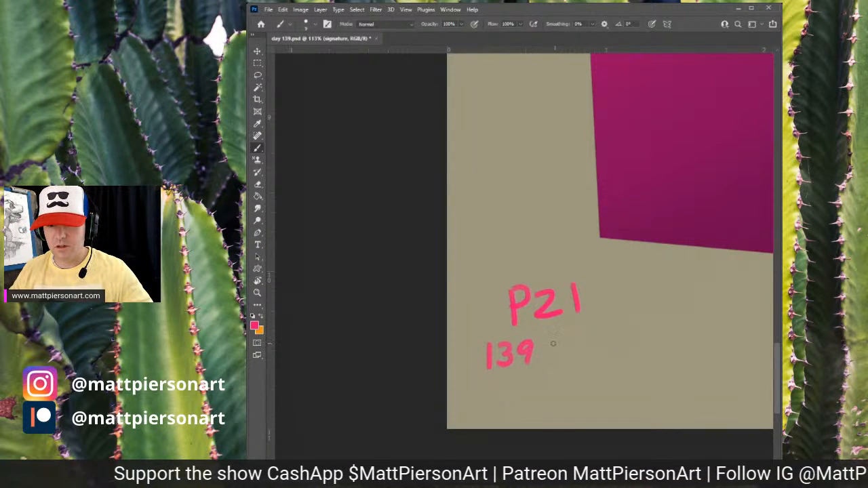
mouse_move(557, 342)
mouse_down()
mouse_move(539, 370)
mouse_move(618, 353)
mouse_move(610, 342)
mouse_up()
key(ctrl+z)
key(ctrl+z)
key(ctrl+shift+z)
key(ctrl+z)
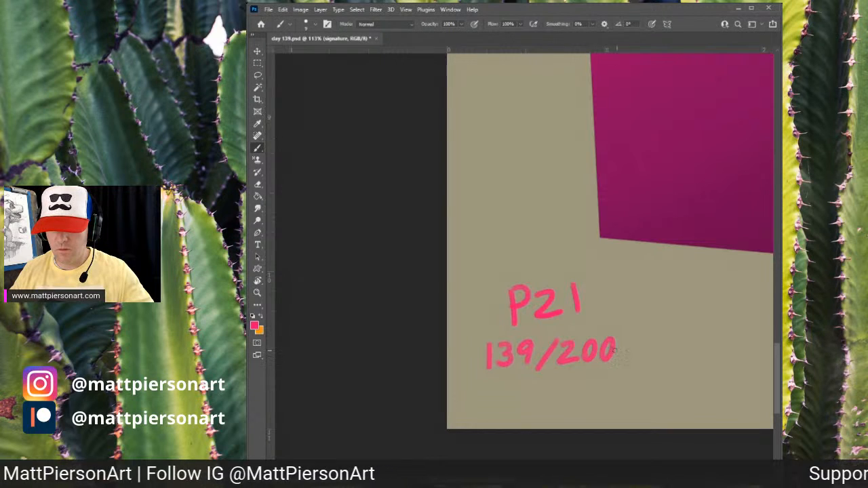
drag(682, 303, 609, 326)
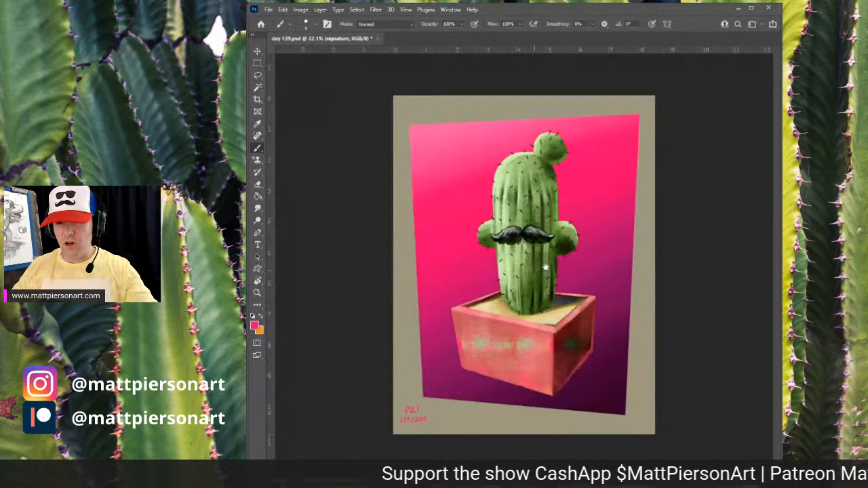
drag(547, 273, 566, 258)
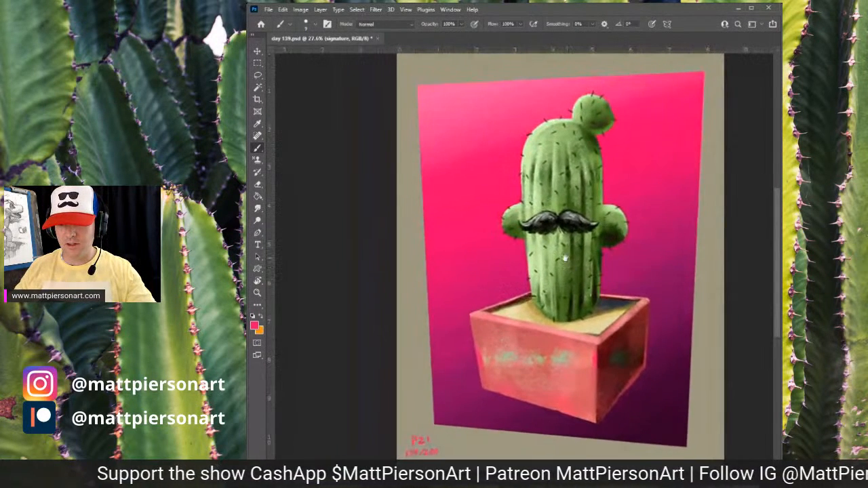